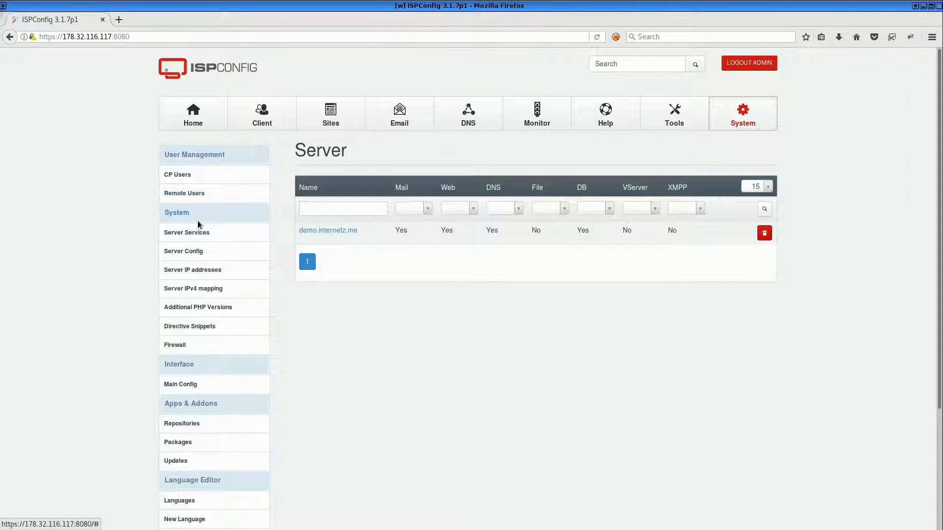
# Generate a new admin password in the user's password and language settings and save it
pyautogui.click(682, 120)
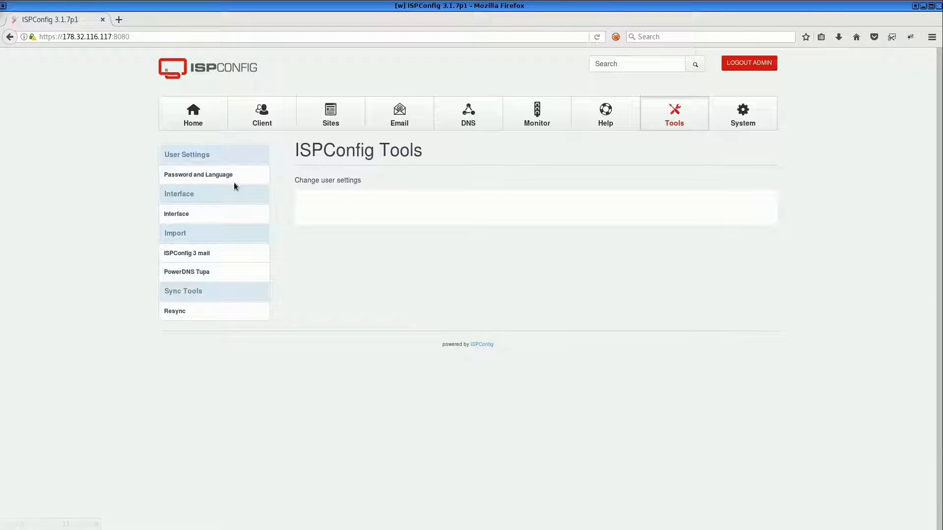
pyautogui.click(196, 175)
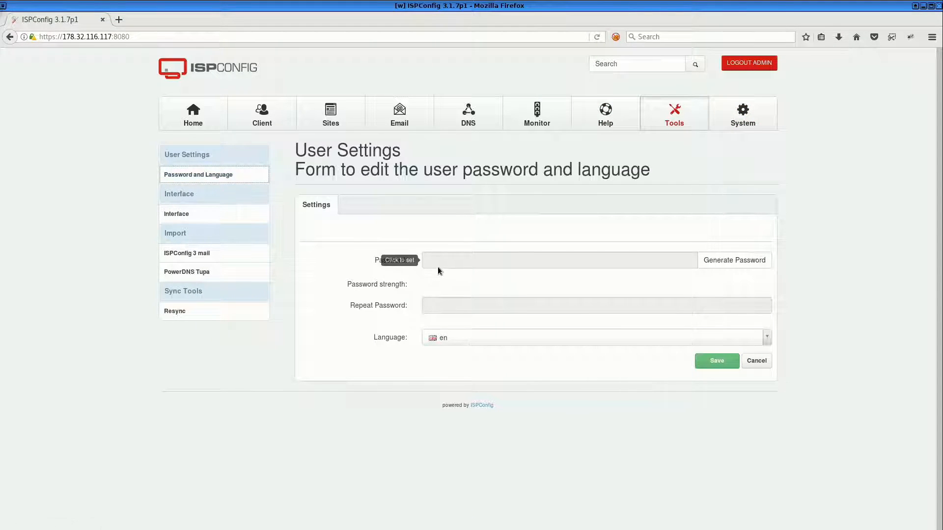
pyautogui.click(727, 260)
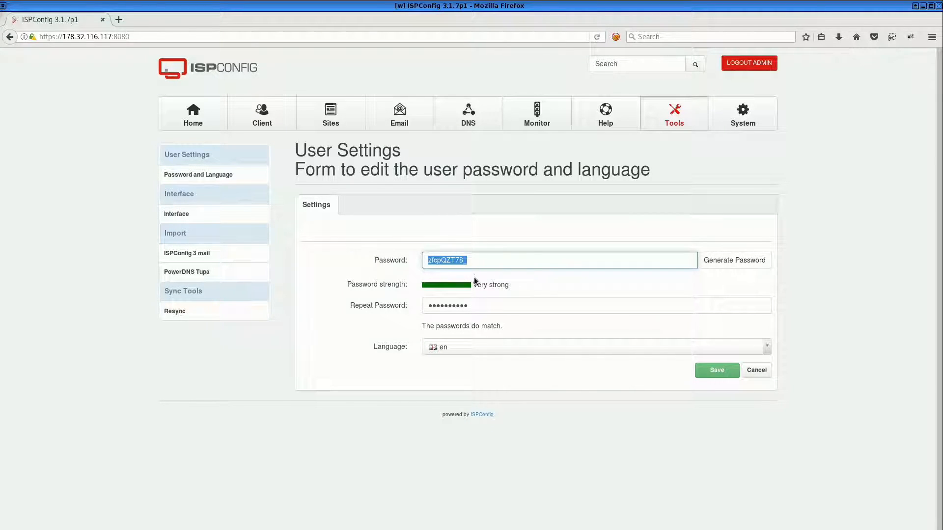
pyautogui.click(713, 372)
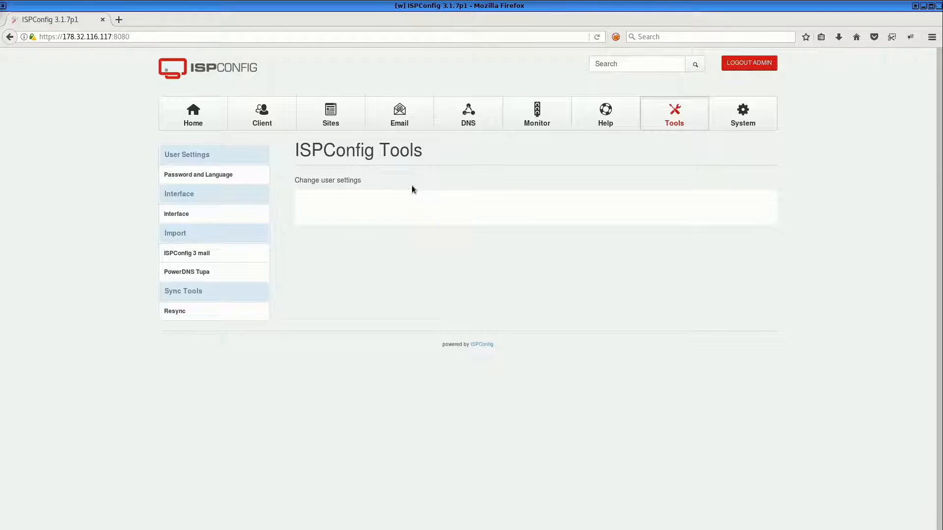
# Review the services and server configuration of the demo.internetz.me server
pyautogui.click(746, 123)
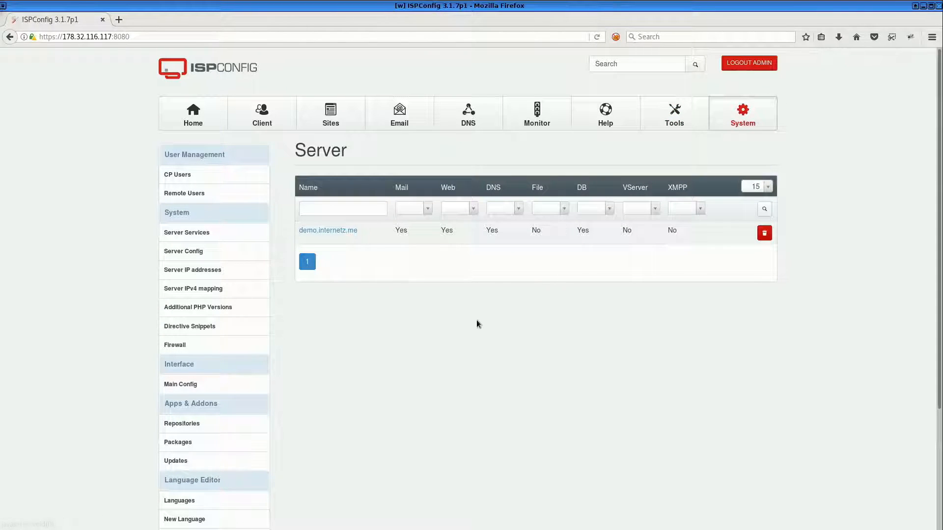
pyautogui.click(317, 232)
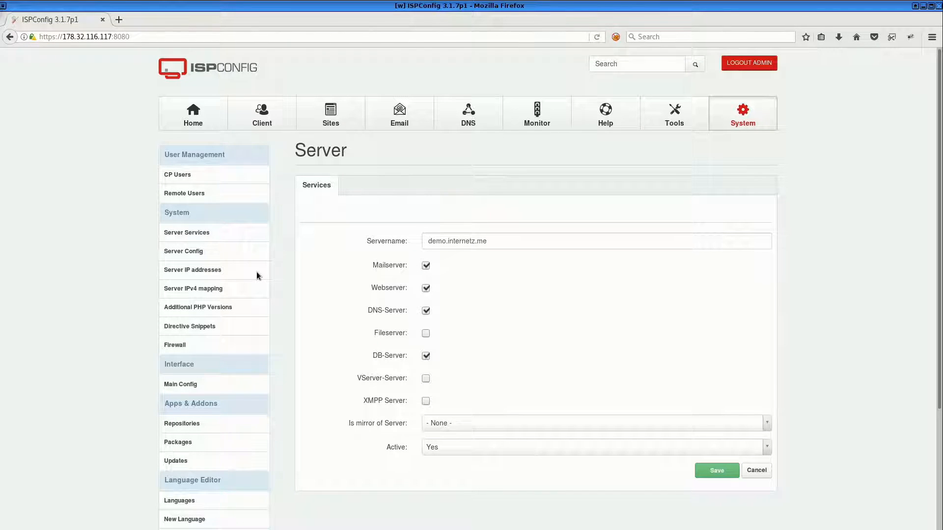
pyautogui.click(193, 252)
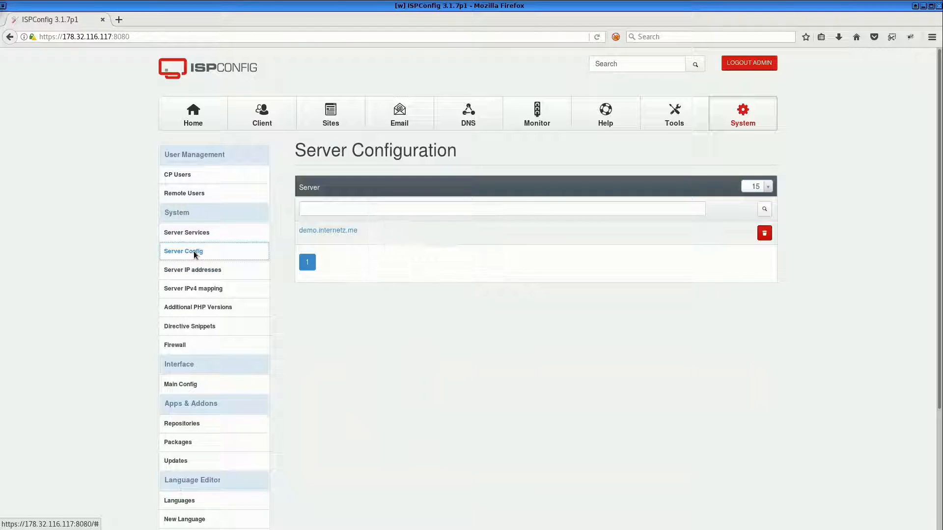
pyautogui.click(339, 230)
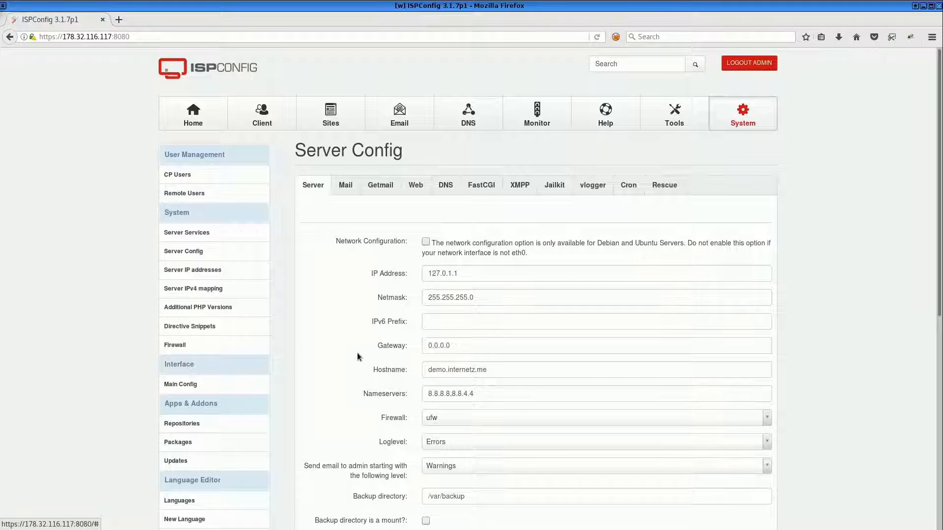
pyautogui.scroll(-3, 358, 353)
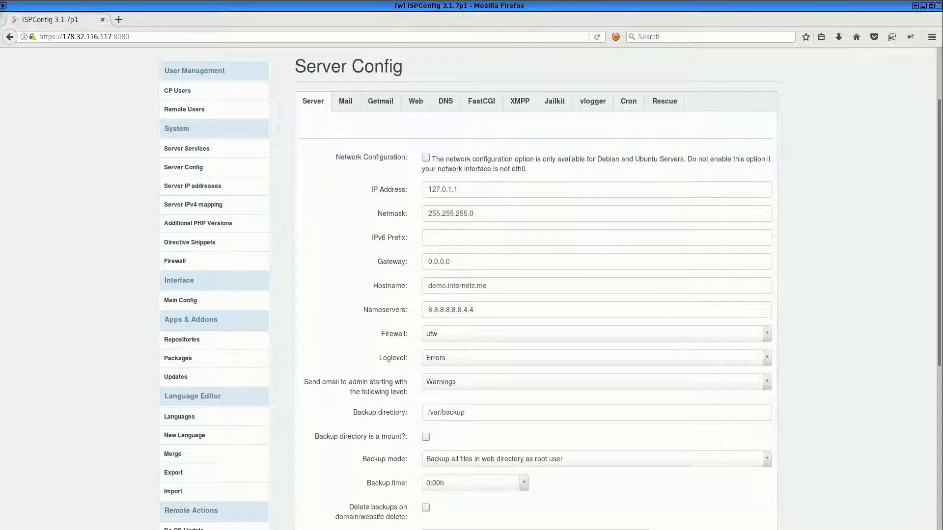
# Switch to the terminal and list the contents of /usr/local/ispconfig/ and its server directory
pyautogui.hotkey('alt', 'Tab')
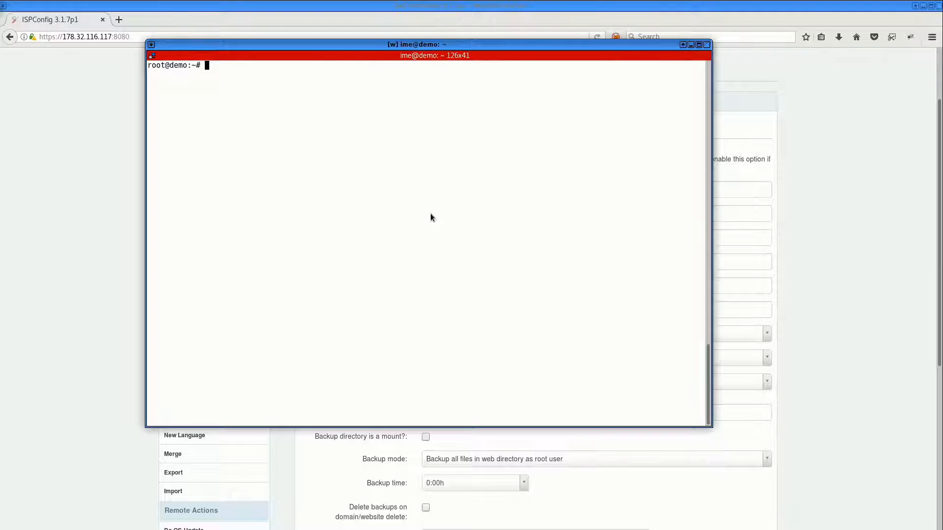
pyautogui.write('ls /usr/local/ispconfig/')
pyautogui.press('Return')
pyautogui.press('Up')
pyautogui.write('server/')
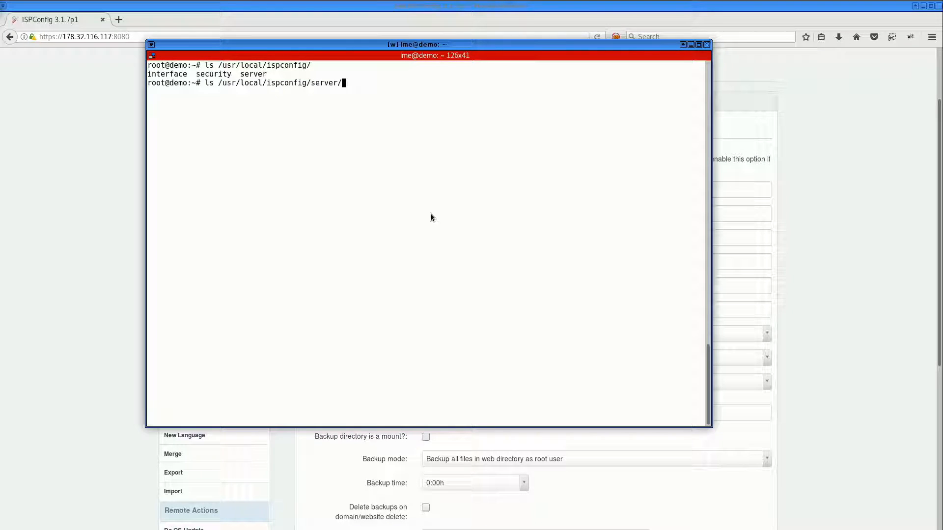
pyautogui.press('Return')
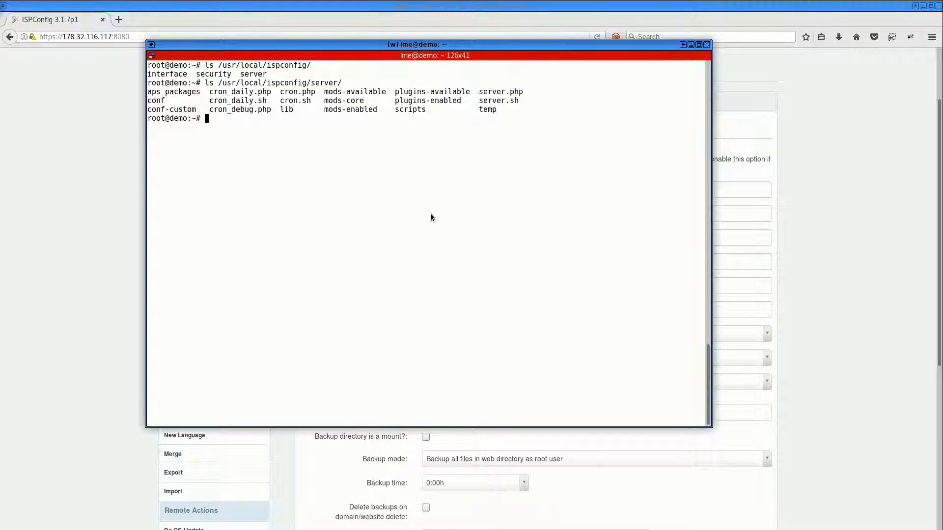
# Display the contents of /usr/local/ispconfig/server/server.sh in the terminal
pyautogui.press('Up')
pyautogui.write('server.sh')
pyautogui.press('Home')
pyautogui.press('Delete')
pyautogui.press('Delete')
pyautogui.press('Delete')
pyautogui.write('cat')
pyautogui.press('Return')
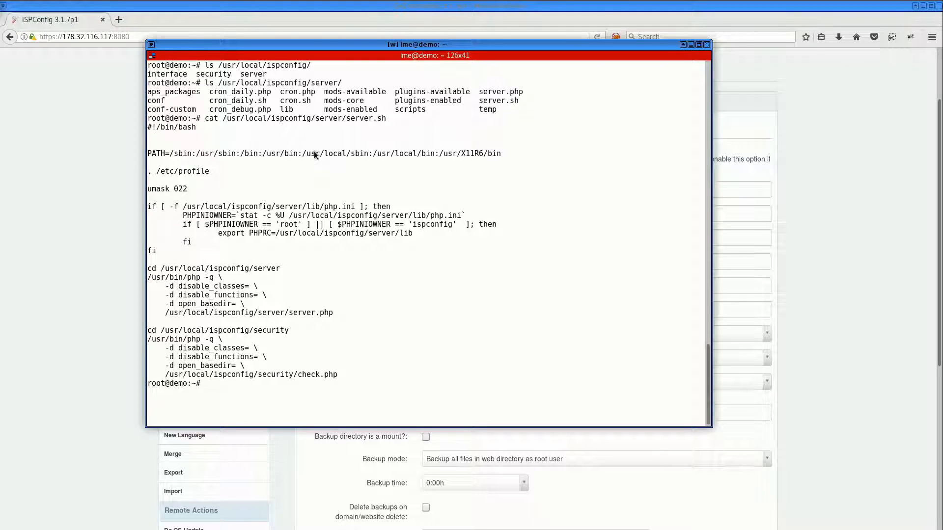
# Open the root crontab with crontab -e in nano, inspect the server.sh entry, and exit without changes
pyautogui.write('crontab -')
pyautogui.write('e')
pyautogui.press('Return')
pyautogui.write('1')
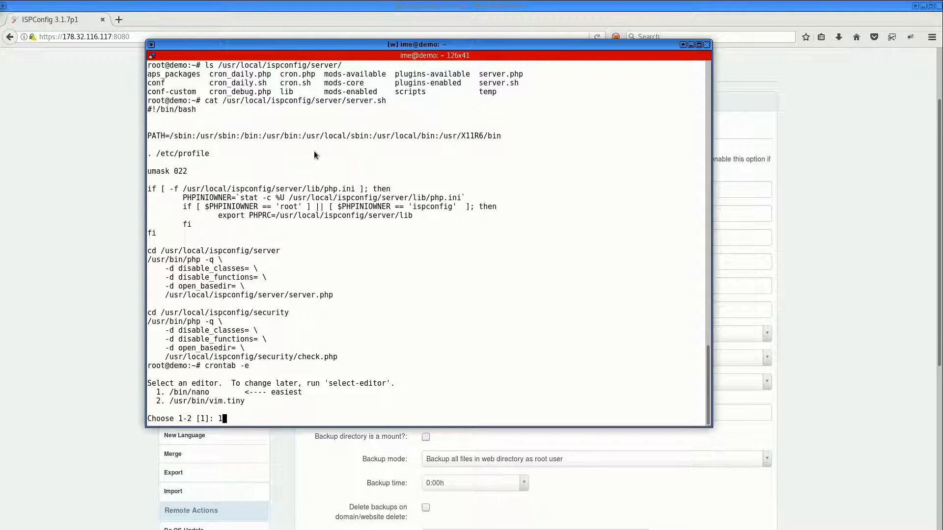
pyautogui.press('Return')
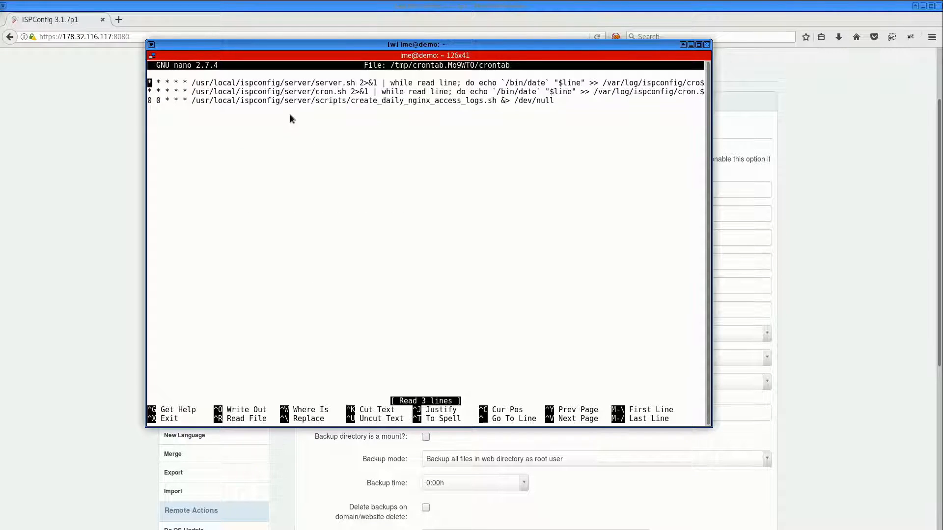
pyautogui.doubleClick(252, 87)
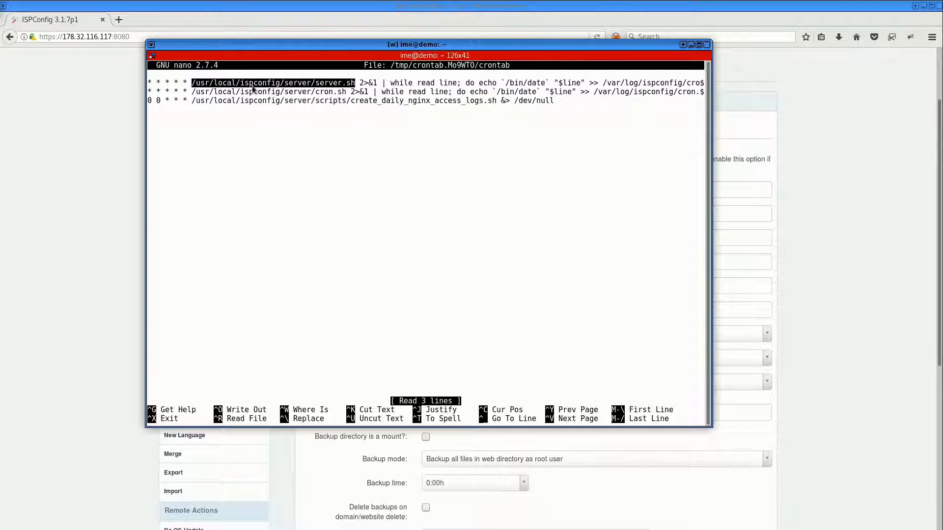
pyautogui.moveTo(148, 84); pyautogui.dragTo(187, 83)
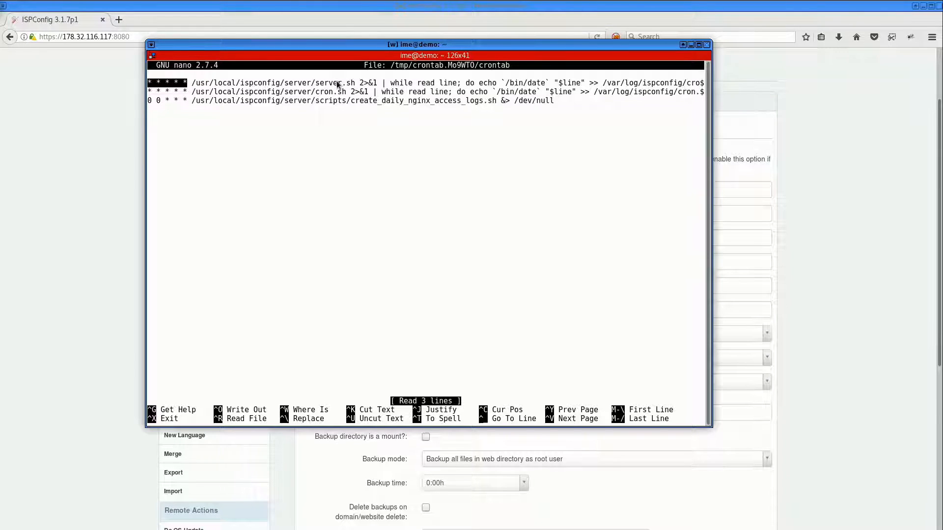
pyautogui.hotkey('ctrl', 'x')
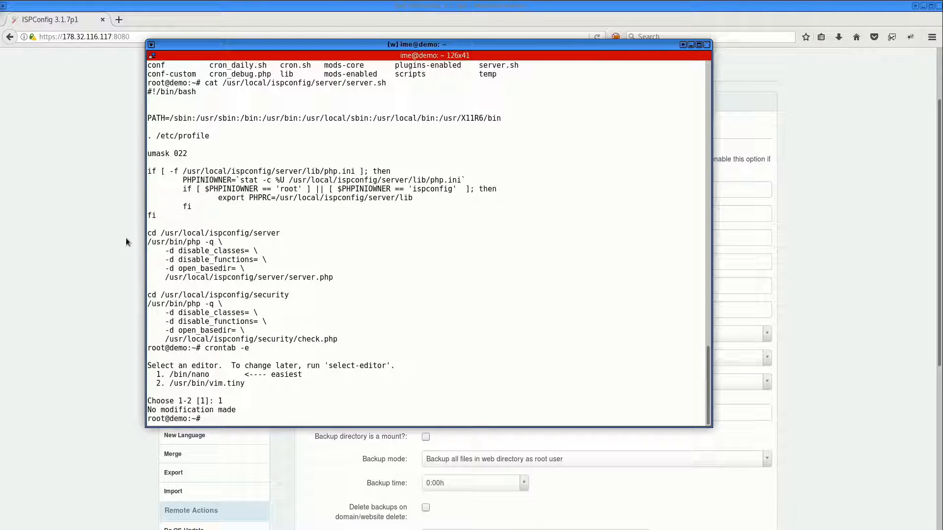
# Run the ISPConfig server script manually with sh /usr/local/ispconfig/server/server.sh
pyautogui.moveTo(324, 46); pyautogui.dragTo(0, 87)
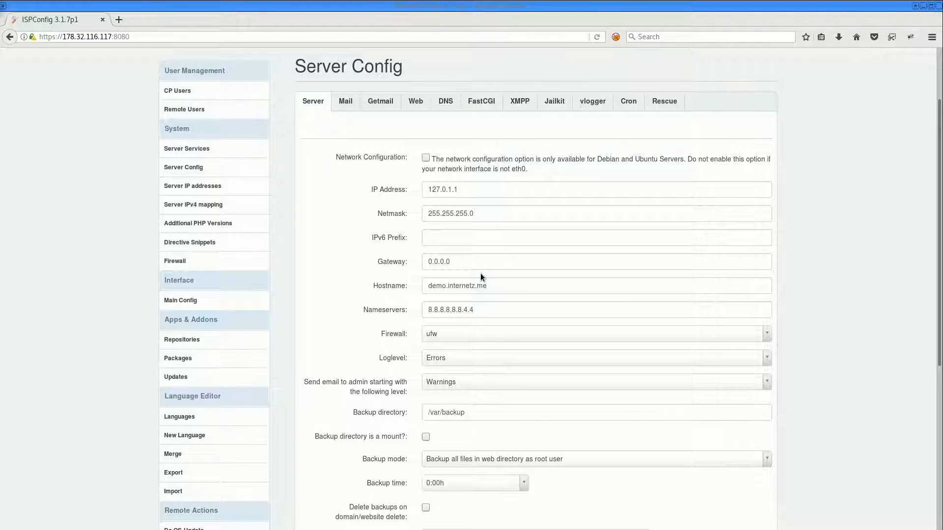
pyautogui.moveTo(0, 51); pyautogui.dragTo(427, 70)
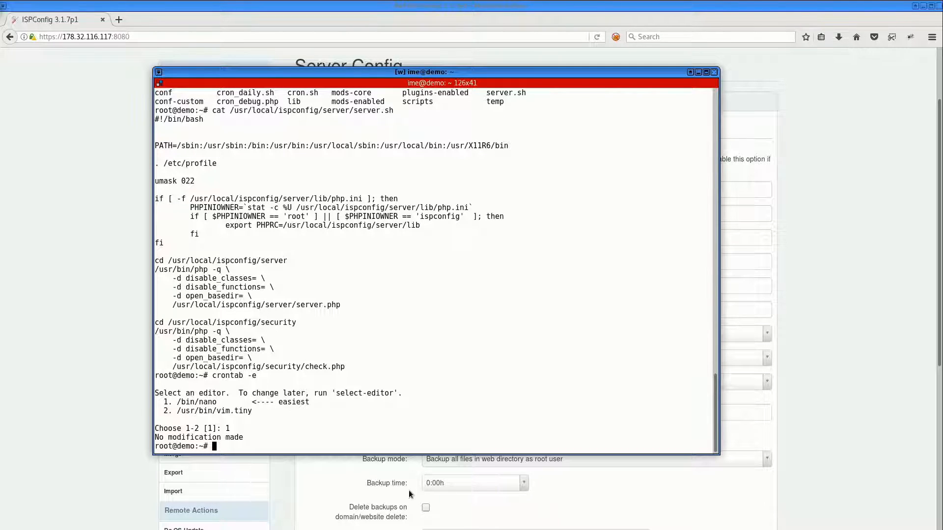
pyautogui.moveTo(427, 72); pyautogui.dragTo(418, 43)
pyautogui.write('s')
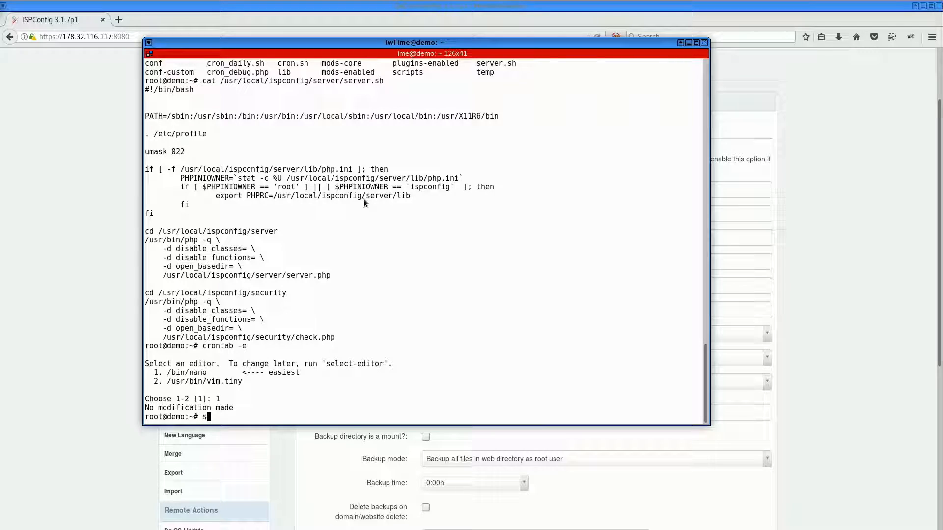
pyautogui.write('h /usr/local/ispconfig/')
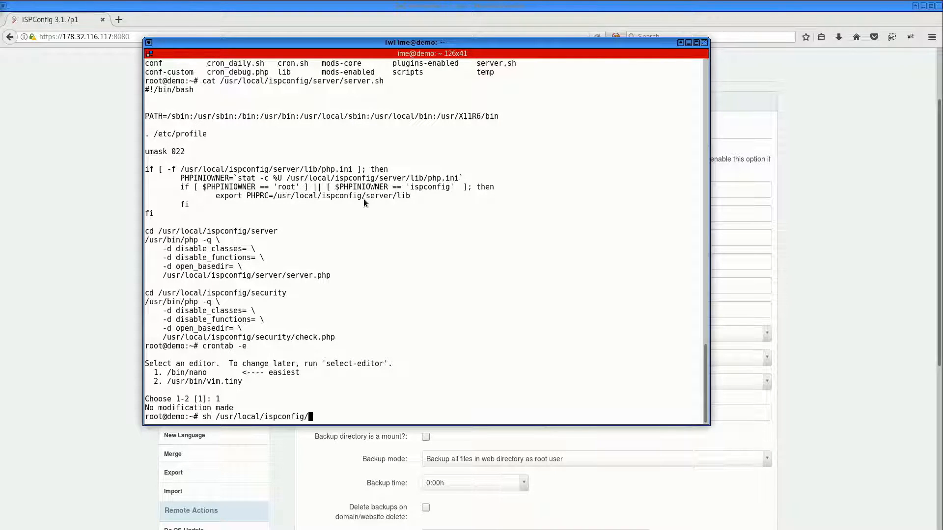
pyautogui.write('server/server.sh')
pyautogui.press('Return')
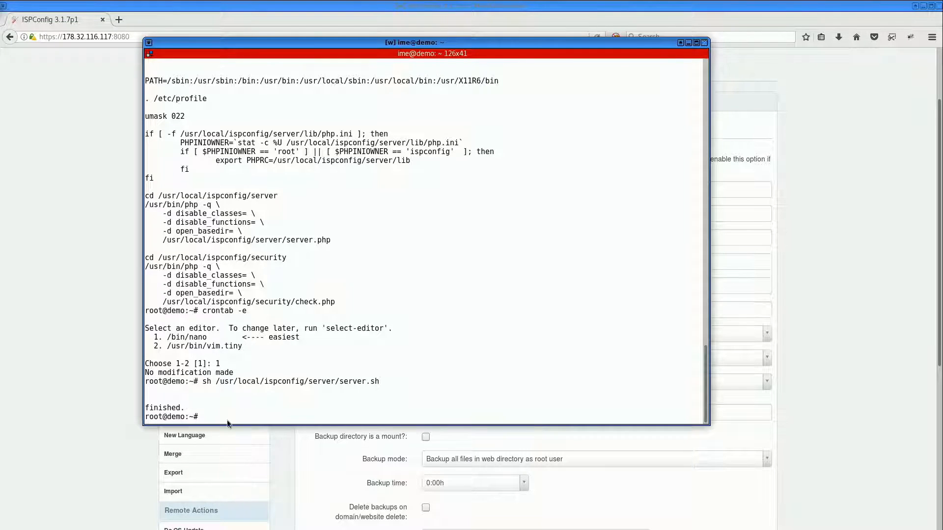
pyautogui.moveTo(187, 408); pyautogui.dragTo(147, 410)
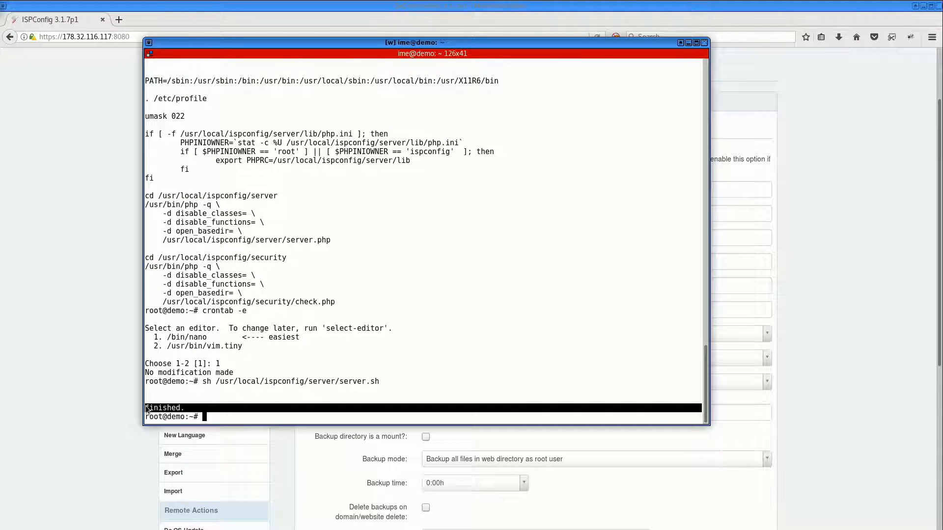
# Set the server configuration's Loglevel to Debug and save it
pyautogui.click(48, 384)
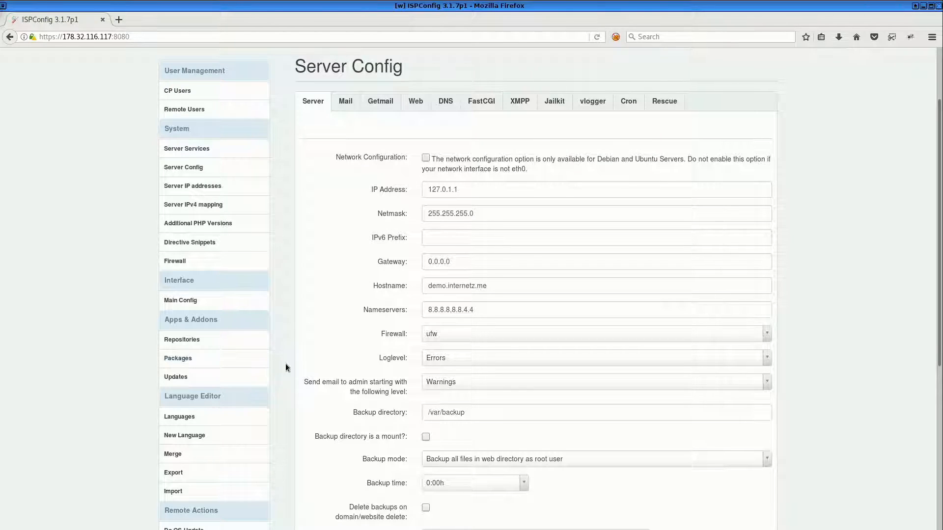
pyautogui.scroll(-2, 332, 288)
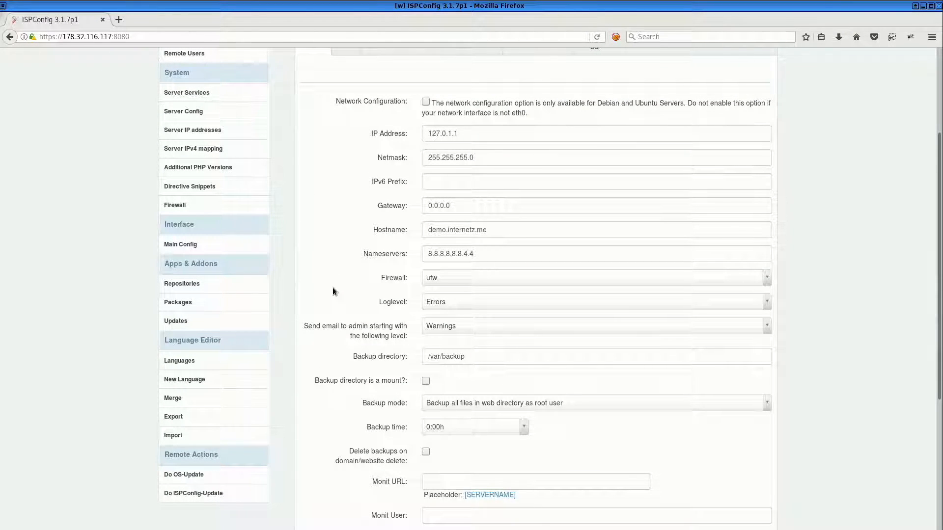
pyautogui.click(434, 303)
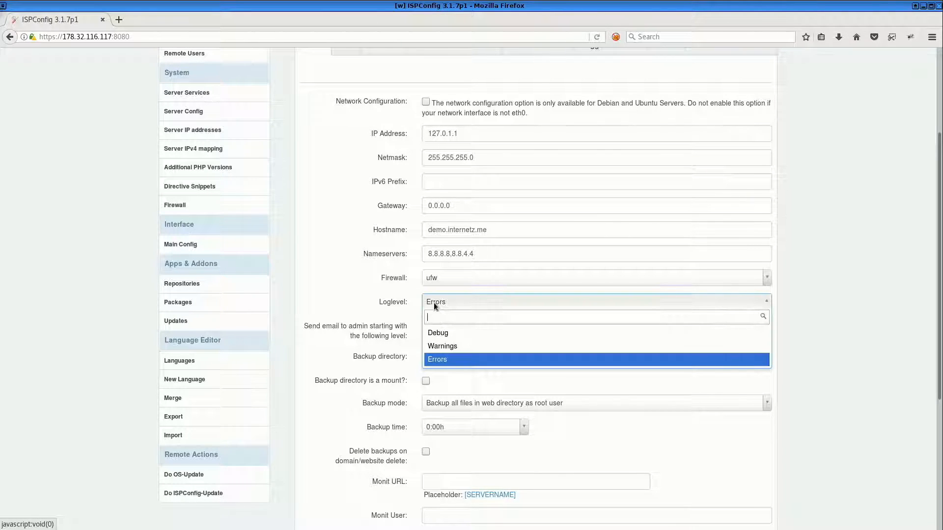
pyautogui.click(436, 333)
pyautogui.scroll(-5, 436, 332)
pyautogui.scroll(-3, 436, 332)
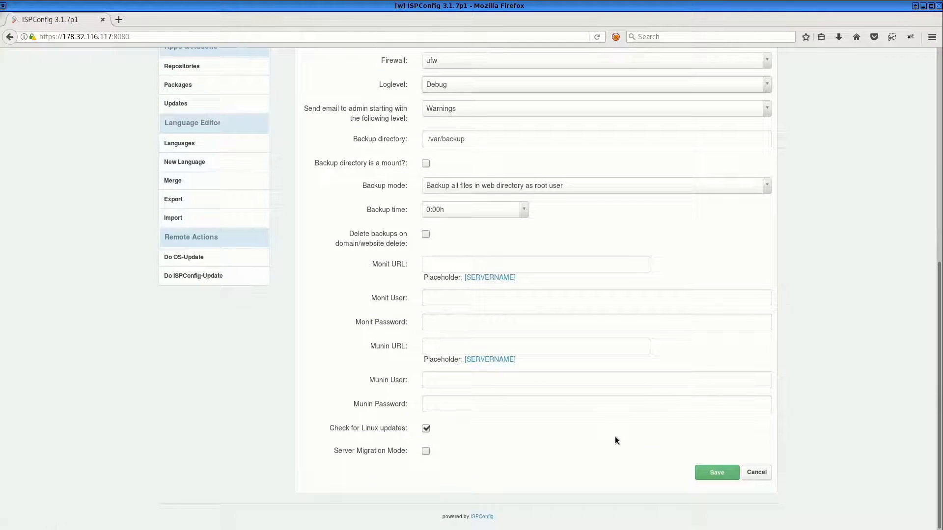
pyautogui.click(712, 473)
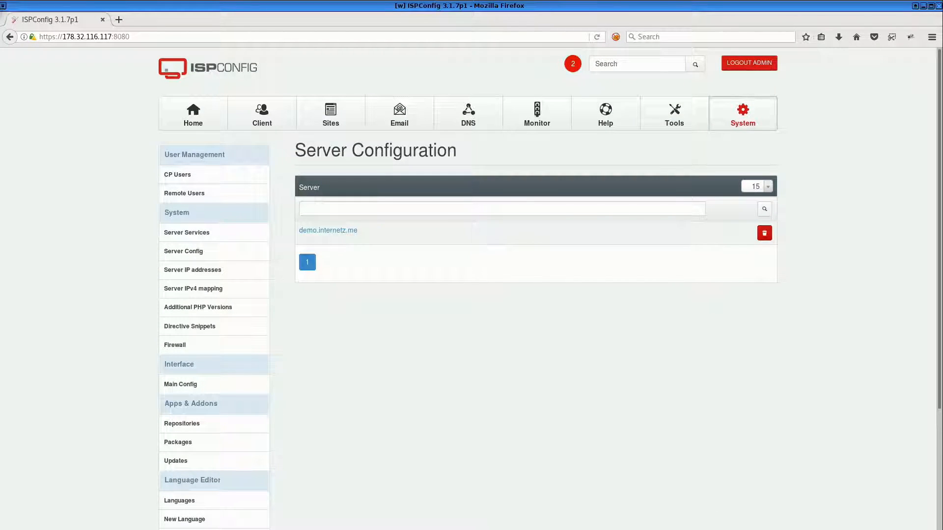
# Clear the terminal and rerun server.sh to process the pending changes with debug output
pyautogui.hotkey('alt', 'Tab')
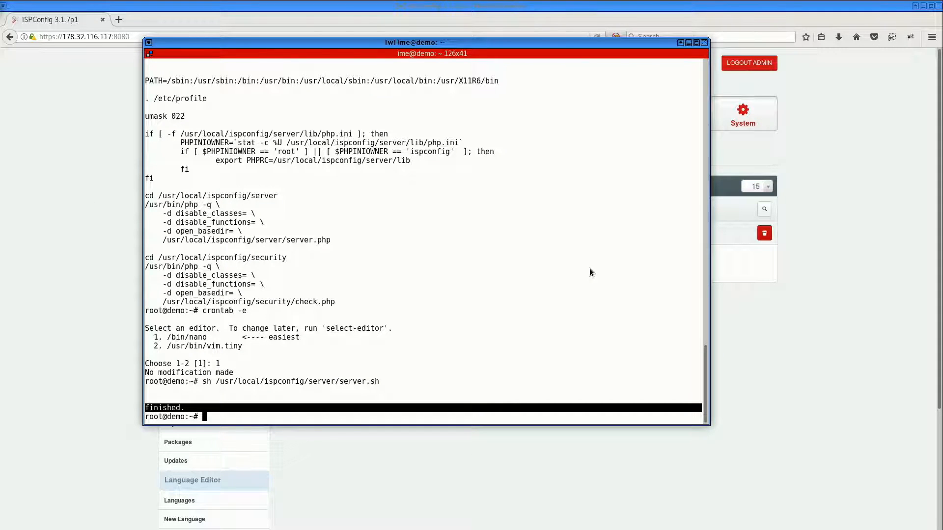
pyautogui.hotkey('ctrl', 'l')
pyautogui.press('Up')
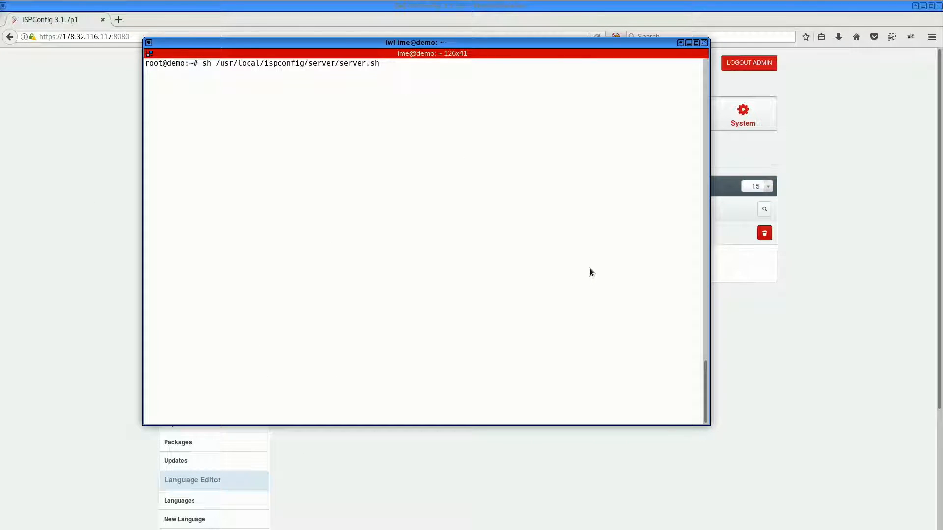
pyautogui.press('Return')
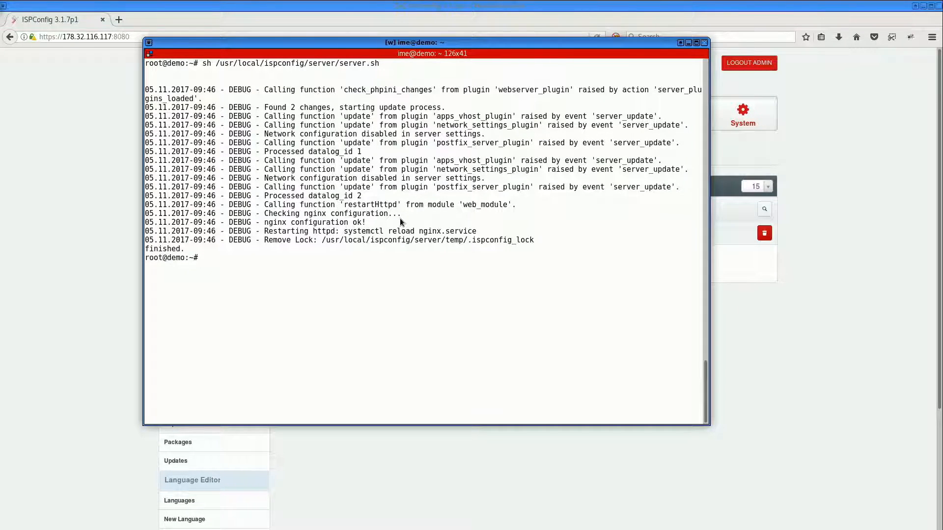
pyautogui.moveTo(555, 43); pyautogui.dragTo(0, 42)
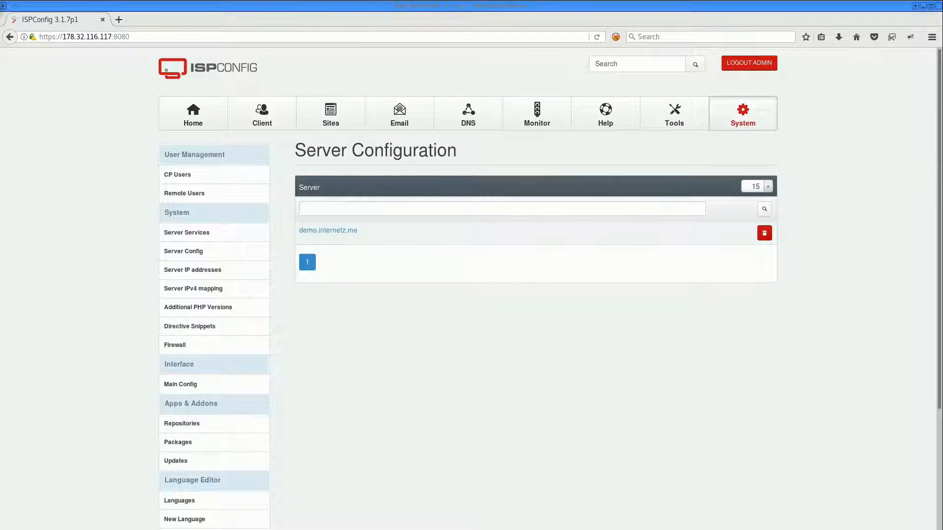
# Open the form for adding a new client
pyautogui.click(276, 119)
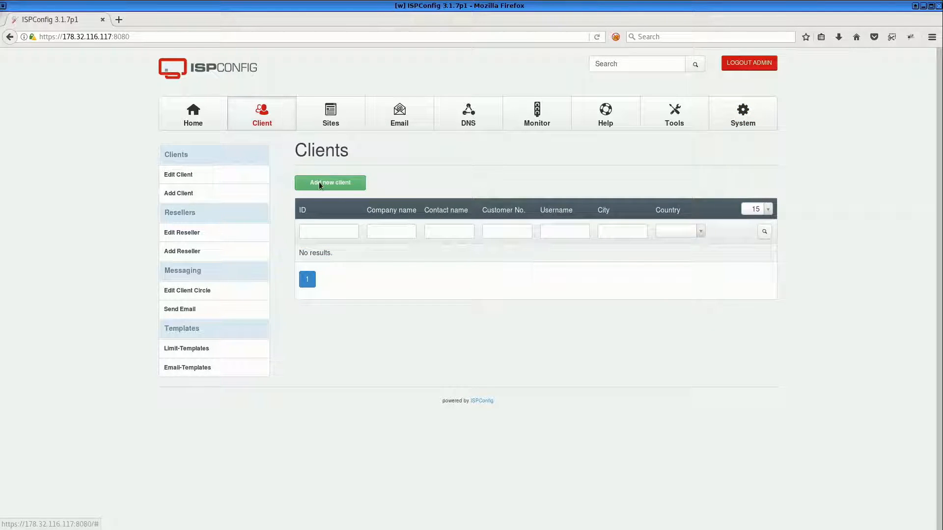
pyautogui.click(322, 183)
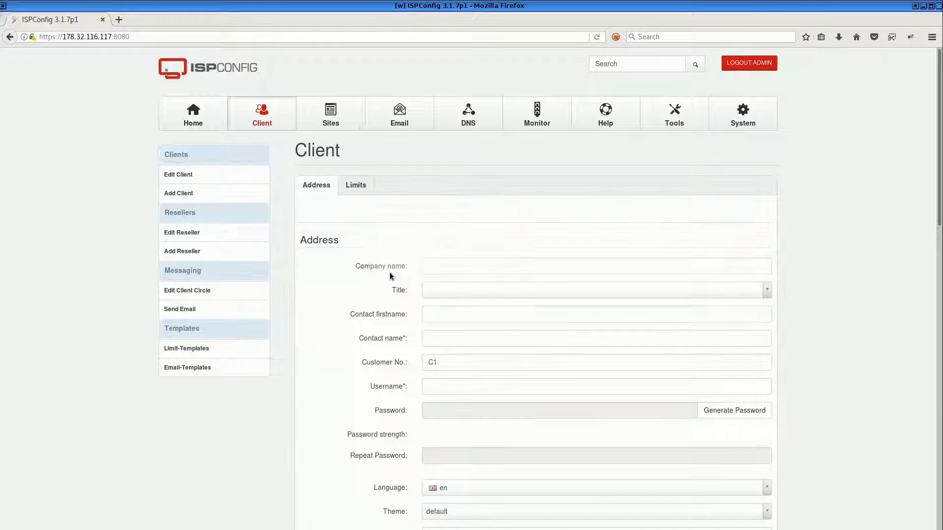
# Enter the new client's contact name and use the same value as the username
pyautogui.click(454, 340)
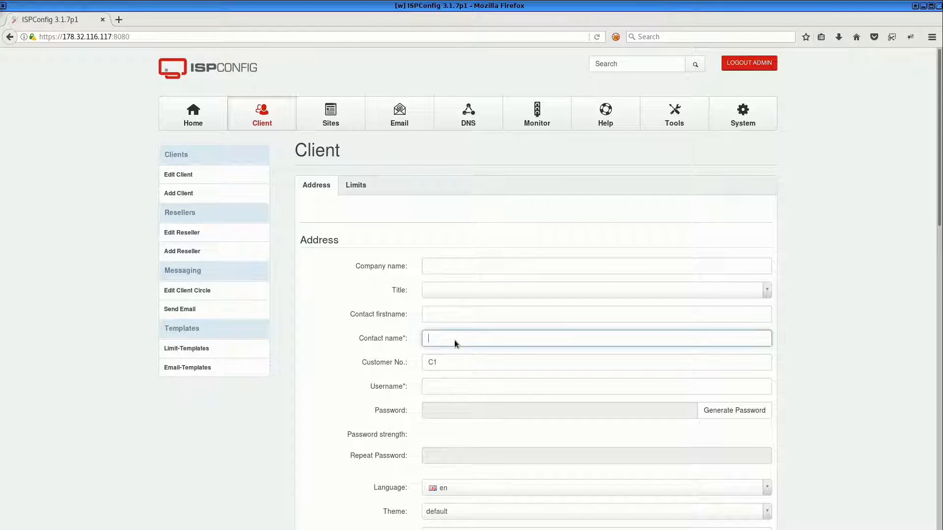
pyautogui.write('loeken')
pyautogui.press('Tab')
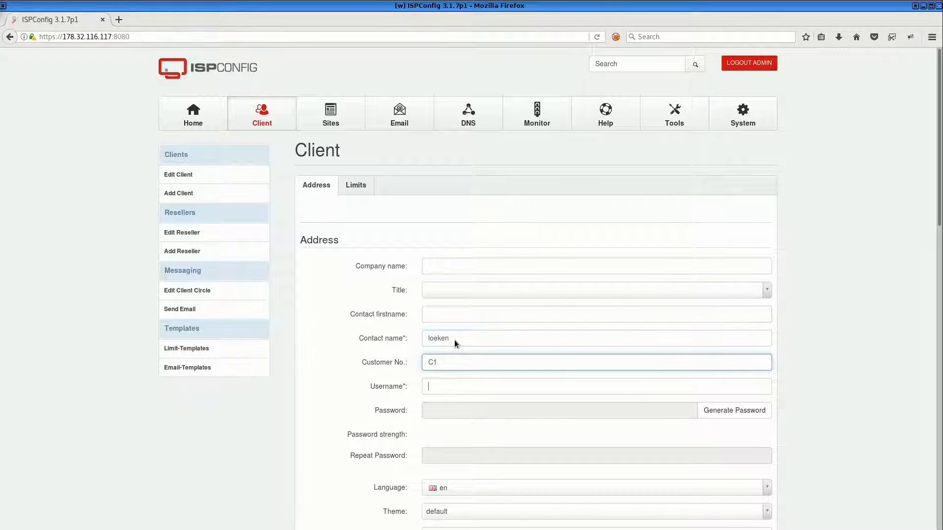
pyautogui.press('Tab')
pyautogui.write('loeken')
pyautogui.press('Tab')
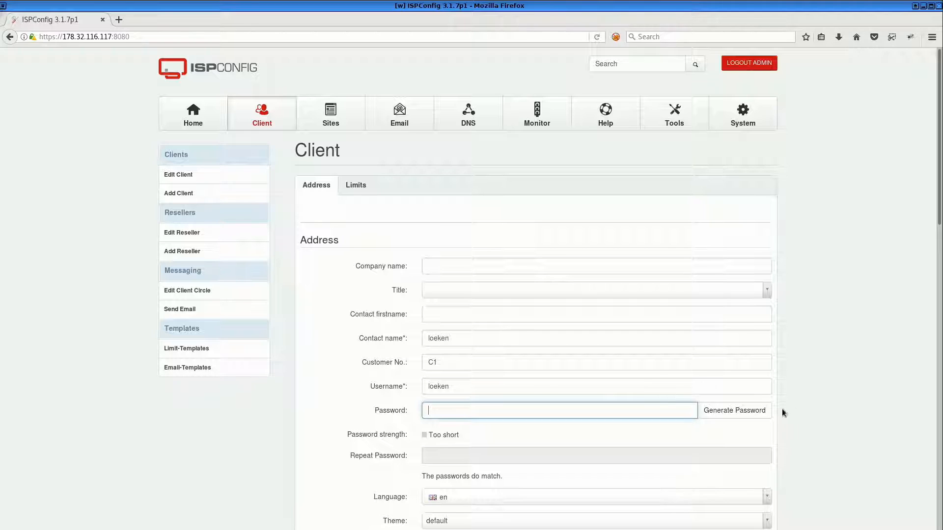
# Generate a random password for the client and copy it
pyautogui.click(761, 411)
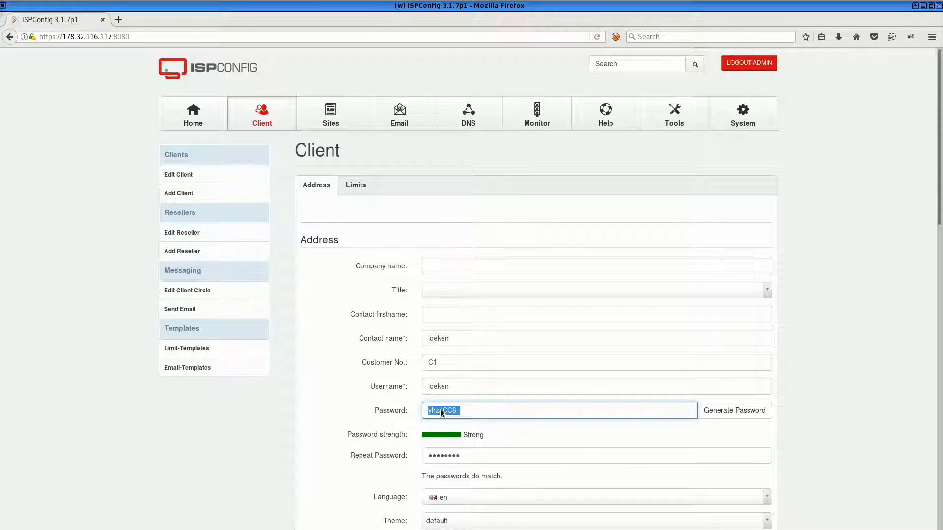
pyautogui.hotkey('alt', 'Tab')
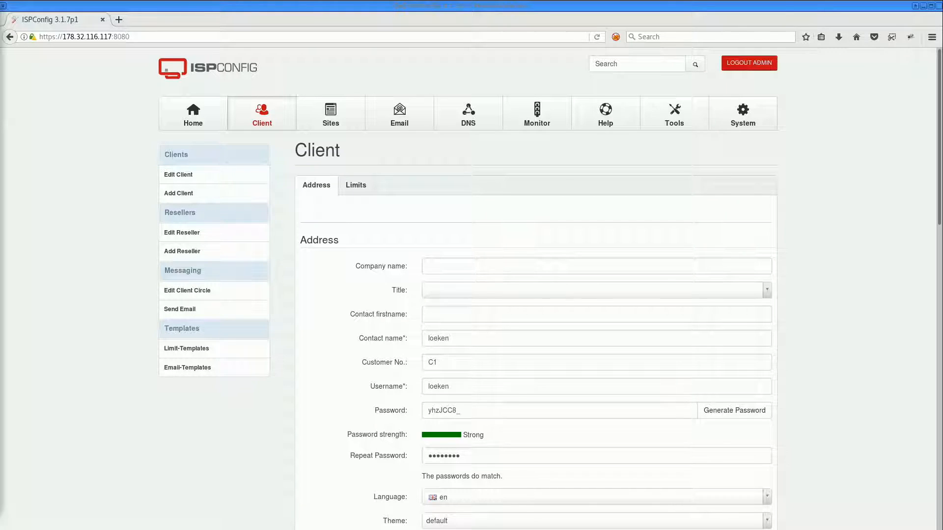
# Fill in the client's e-mail address
pyautogui.scroll(-5, 433, 354)
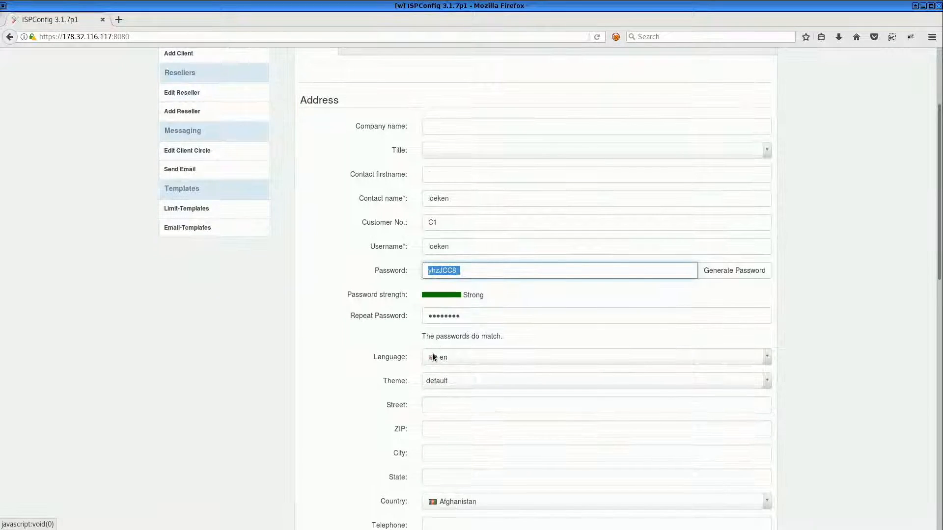
pyautogui.scroll(-6, 409, 364)
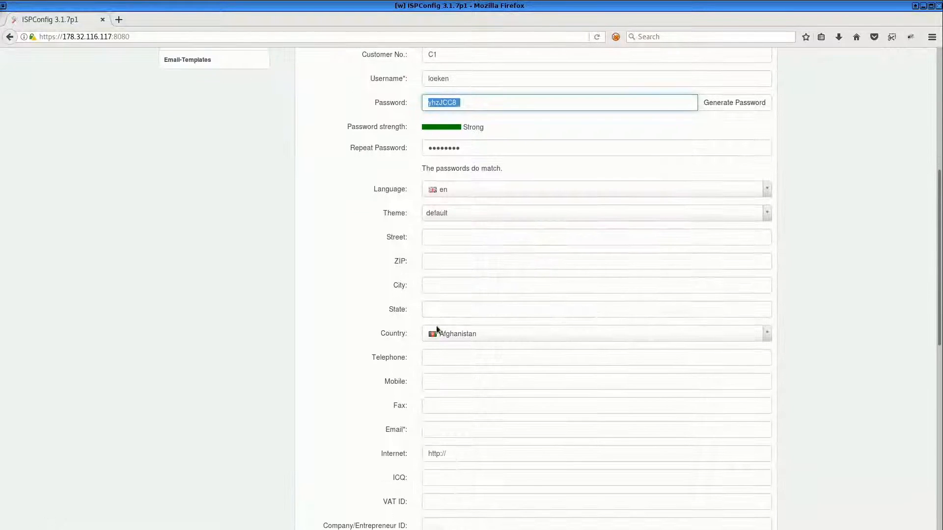
pyautogui.scroll(-6, 443, 286)
pyautogui.click(441, 261)
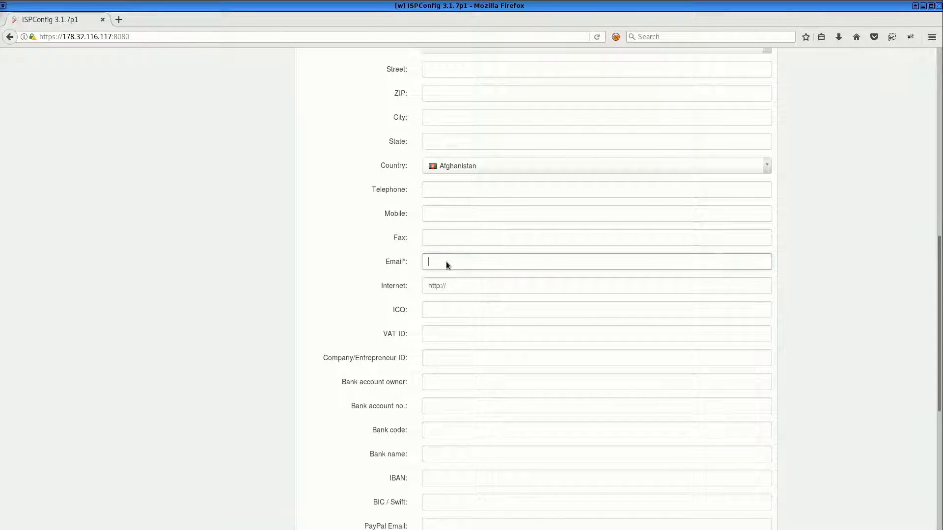
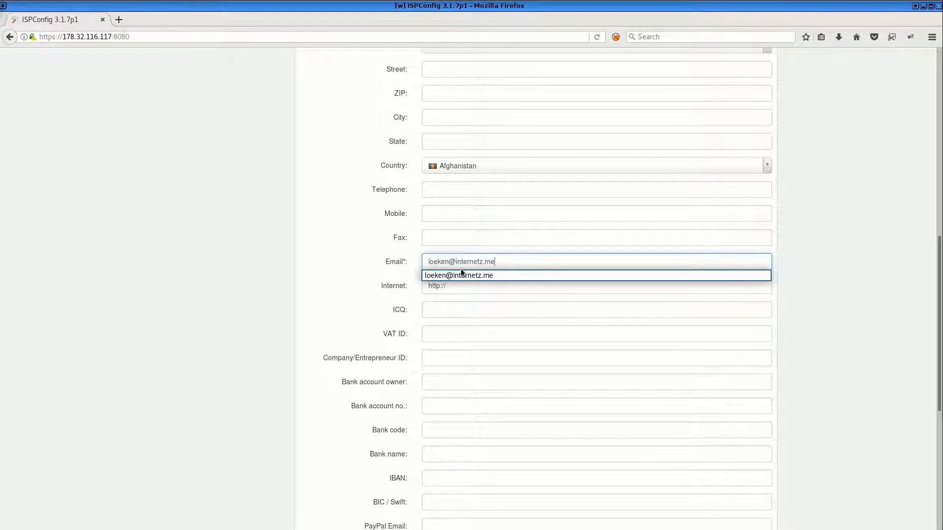
pyautogui.press('Tab')
# Save the new client
pyautogui.scroll(-10, 415, 317)
pyautogui.scroll(-1, 415, 317)
pyautogui.click(711, 495)
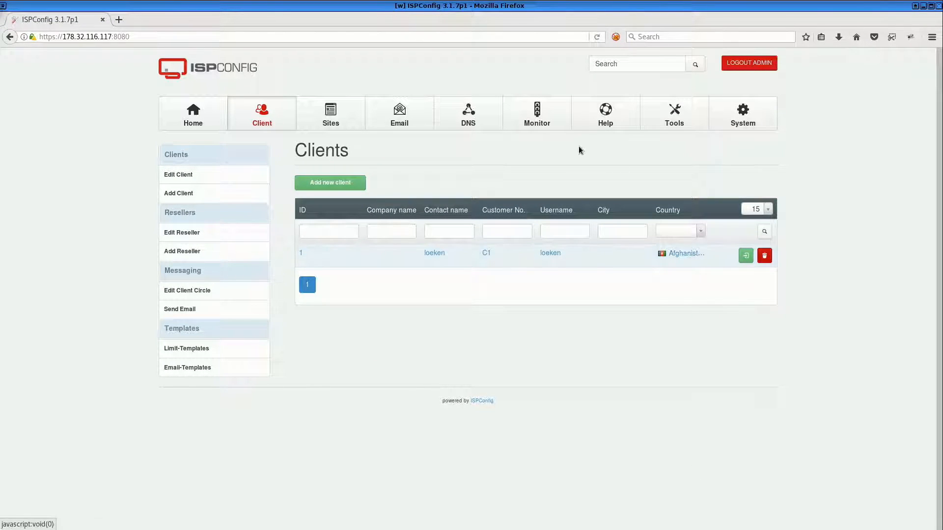
# Open the Sites section, then clear the terminal and rerun server.sh to process the new client
pyautogui.click(335, 118)
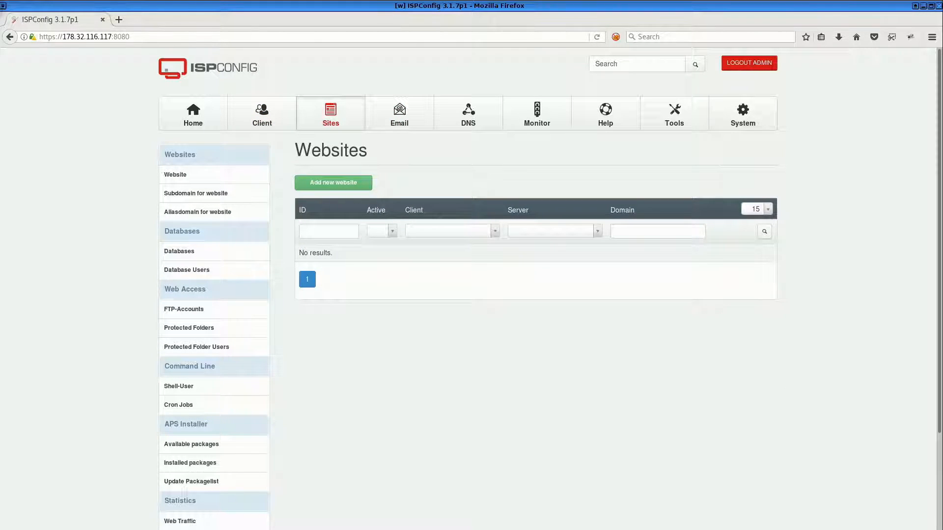
pyautogui.moveTo(942, 131); pyautogui.dragTo(390, 71)
pyautogui.click(345, 420)
pyautogui.press('Up')
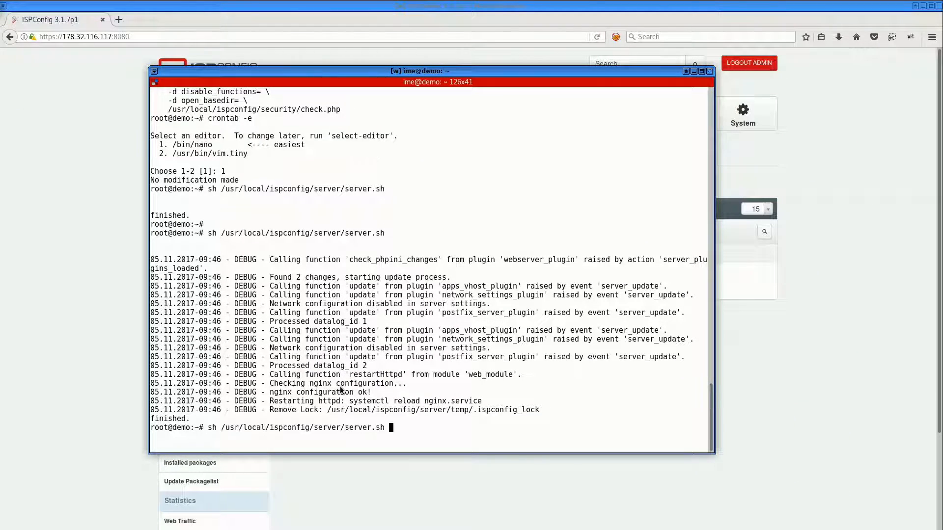
pyautogui.write('ö')
pyautogui.press('BackSpace')
pyautogui.hotkey('ctrl', 'l')
pyautogui.press('Return')
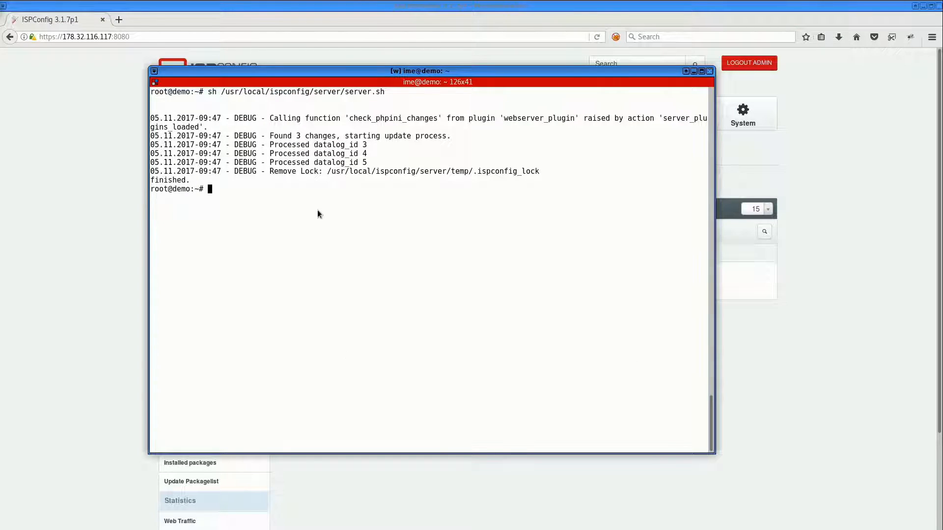
# Examine the debug output lines about the found and processed changes
pyautogui.moveTo(267, 115); pyautogui.dragTo(661, 126)
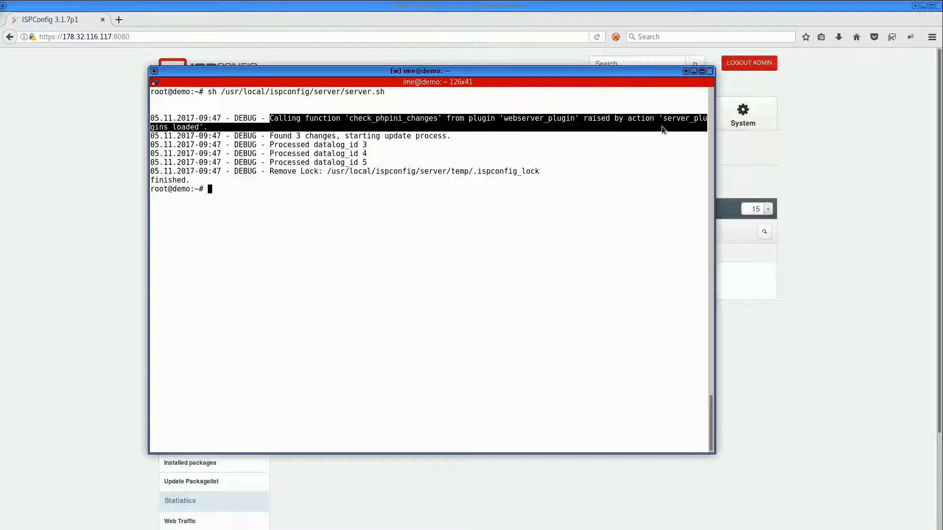
pyautogui.moveTo(271, 134); pyautogui.dragTo(366, 146)
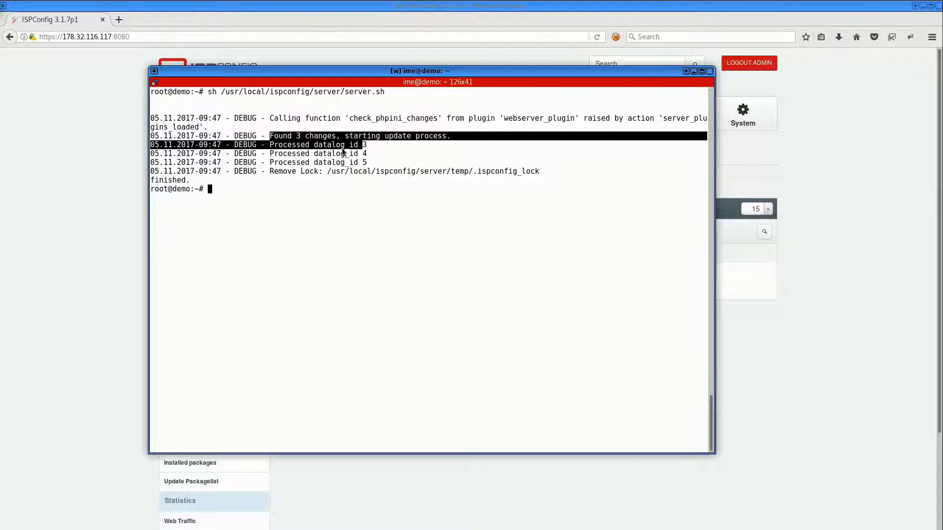
pyautogui.click(290, 146)
pyautogui.moveTo(274, 146); pyautogui.dragTo(368, 160)
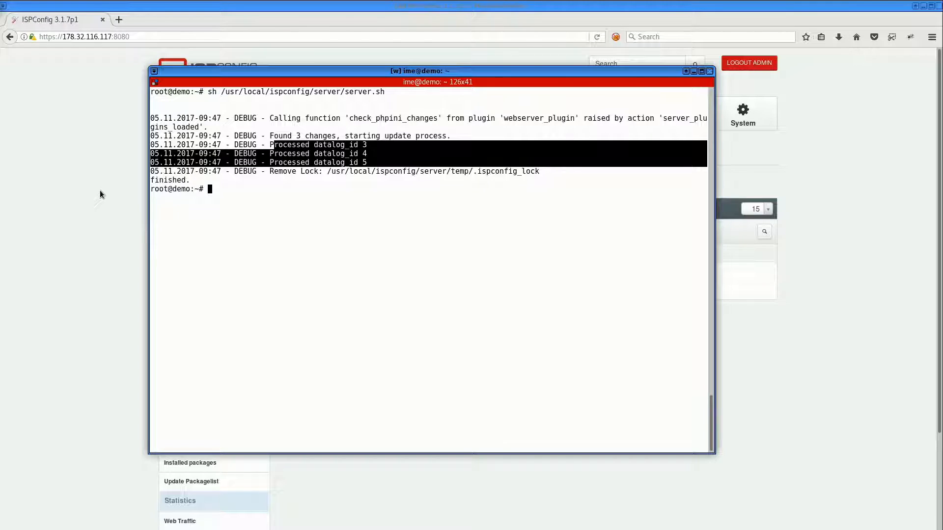
pyautogui.click(86, 200)
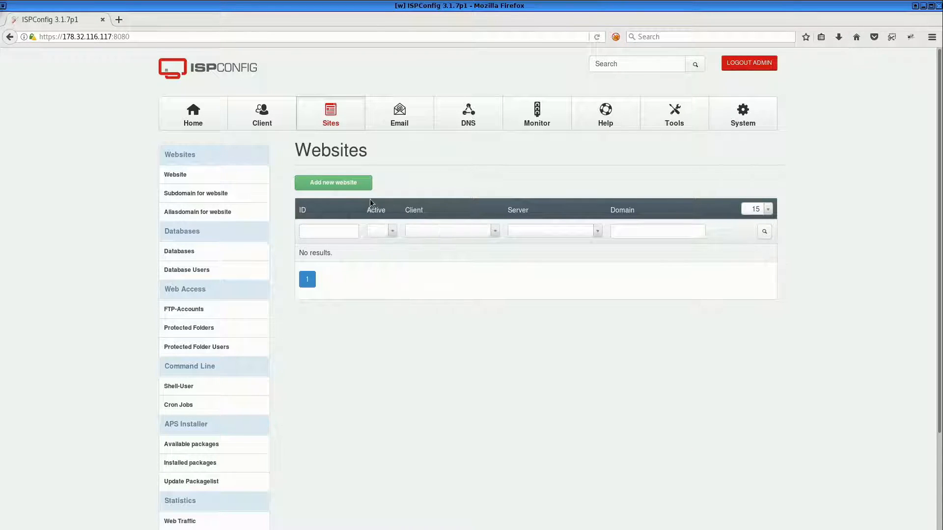
# Start adding a new website and set its domain to demosite.internetz.me
pyautogui.click(353, 184)
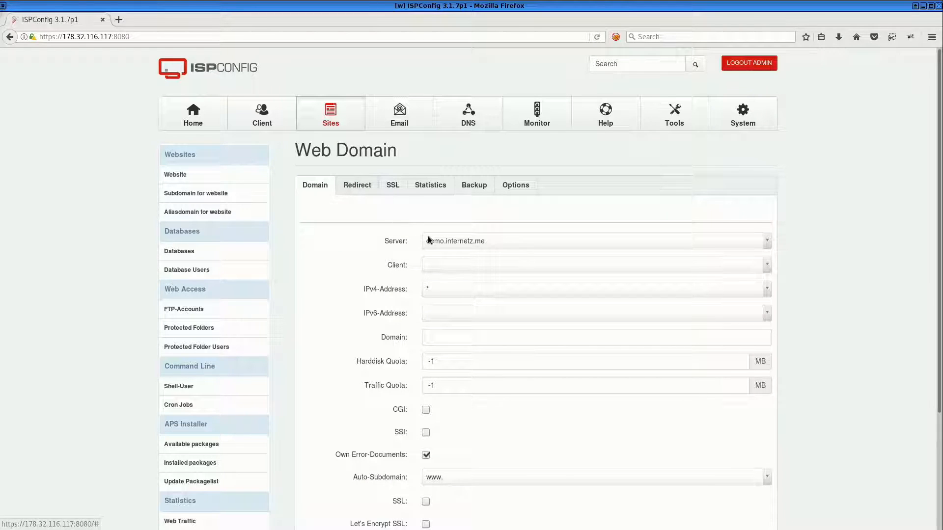
pyautogui.click(456, 338)
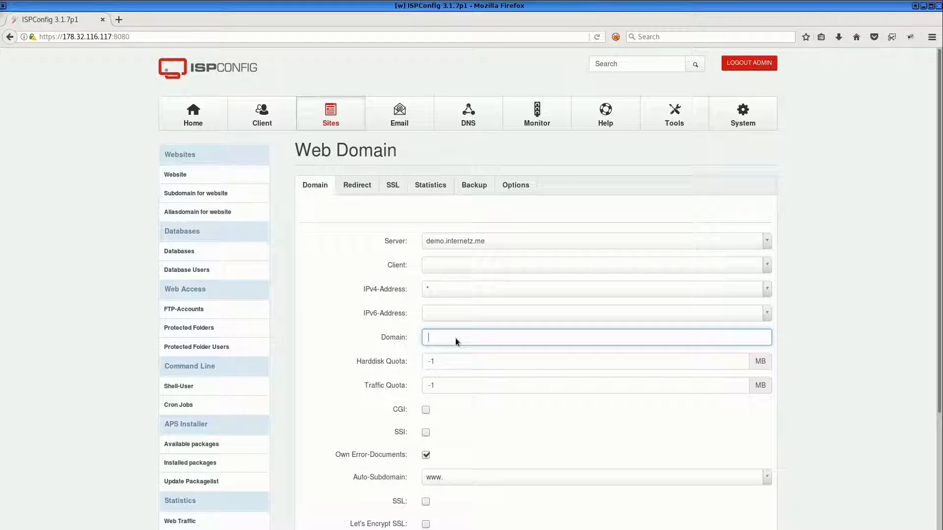
pyautogui.moveTo(112, 37); pyautogui.dragTo(63, 37)
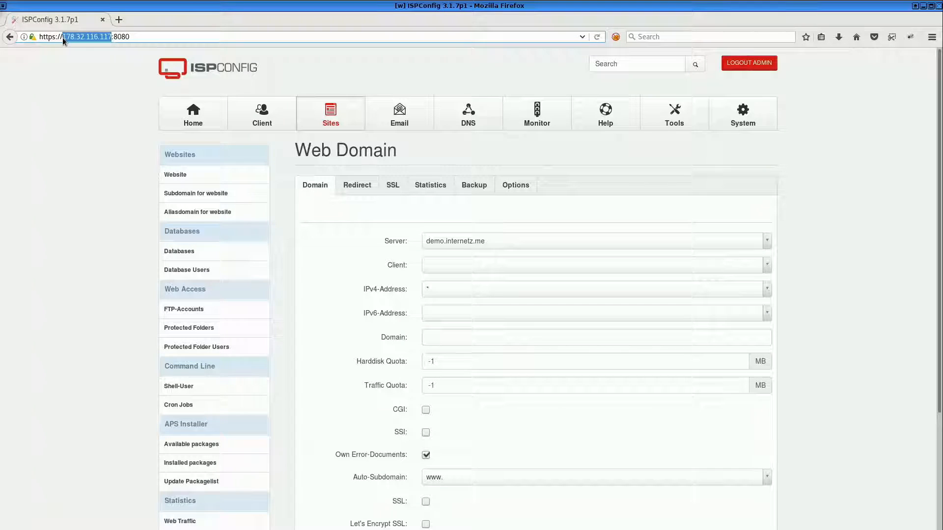
pyautogui.click(443, 342)
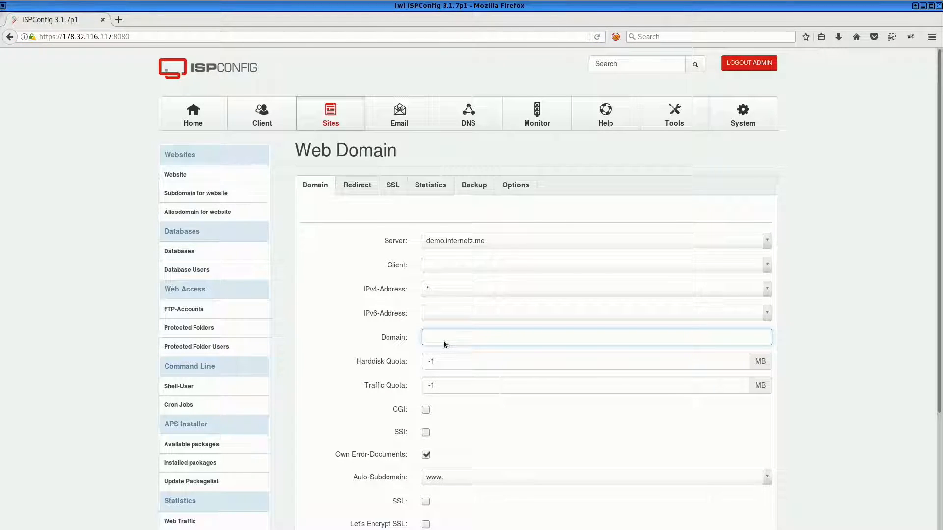
pyautogui.write('.me')
pyautogui.write('site')
pyautogui.hotkey('ctrl', 'a')
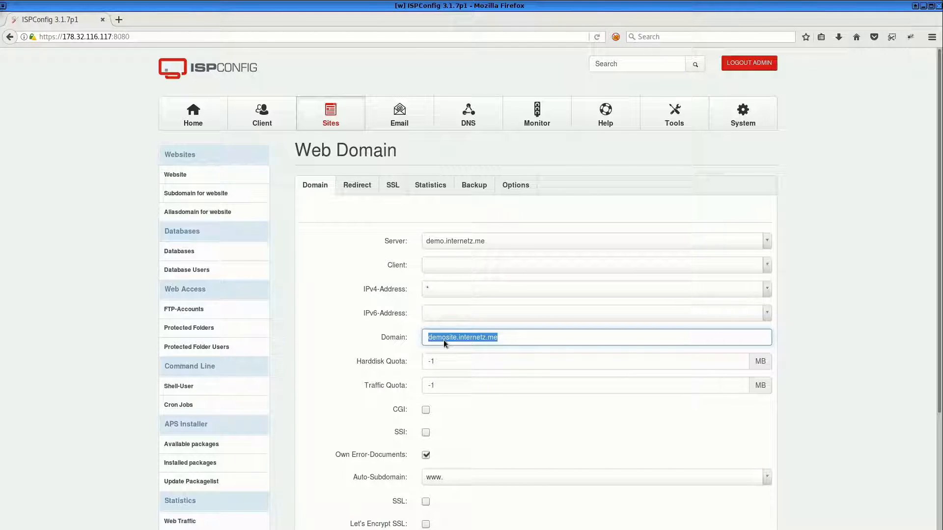
# Assign the website to the newly created client
pyautogui.click(430, 264)
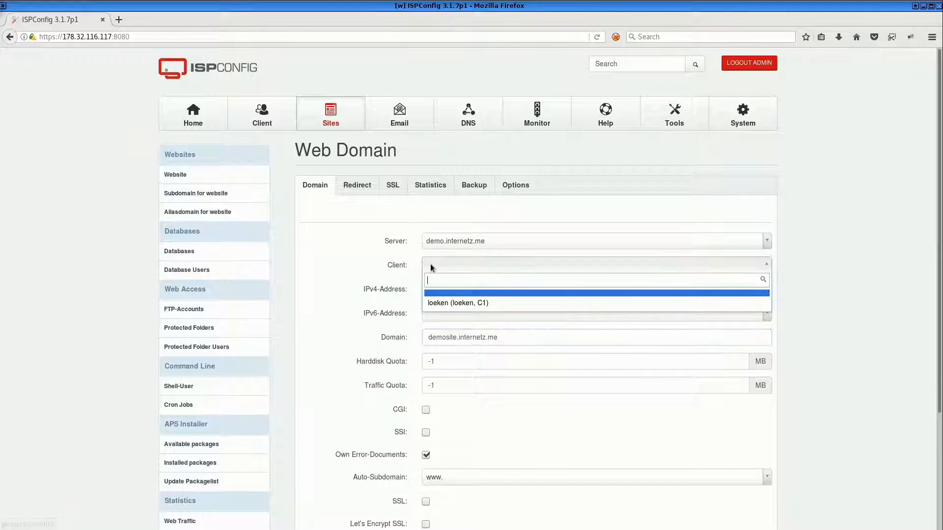
pyautogui.click(441, 302)
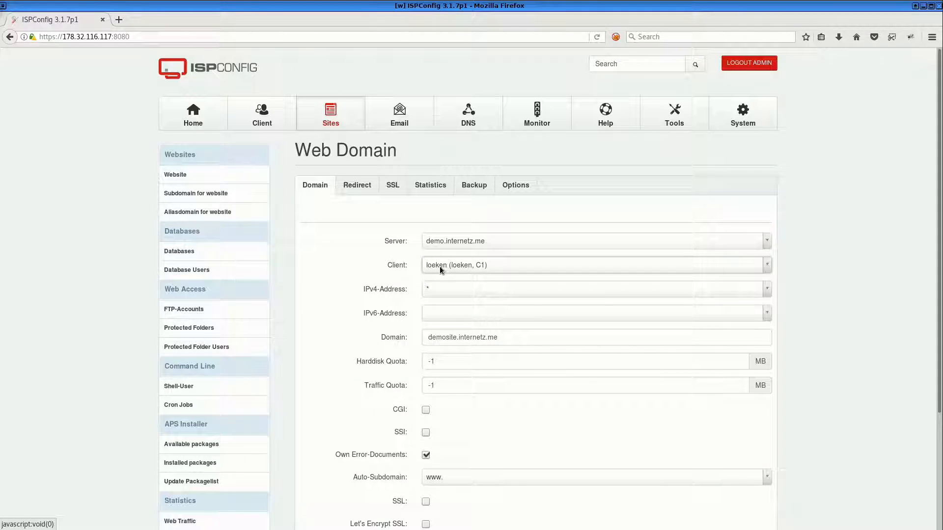
# Set the website's IPv4-Address to 178.32.116.117
pyautogui.scroll(-4, 440, 266)
pyautogui.scroll(3, 440, 266)
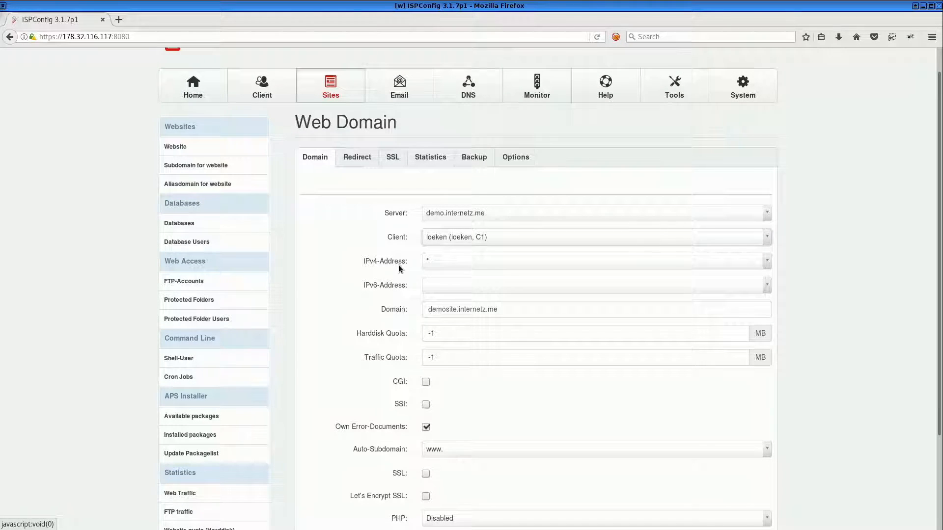
pyautogui.click(434, 263)
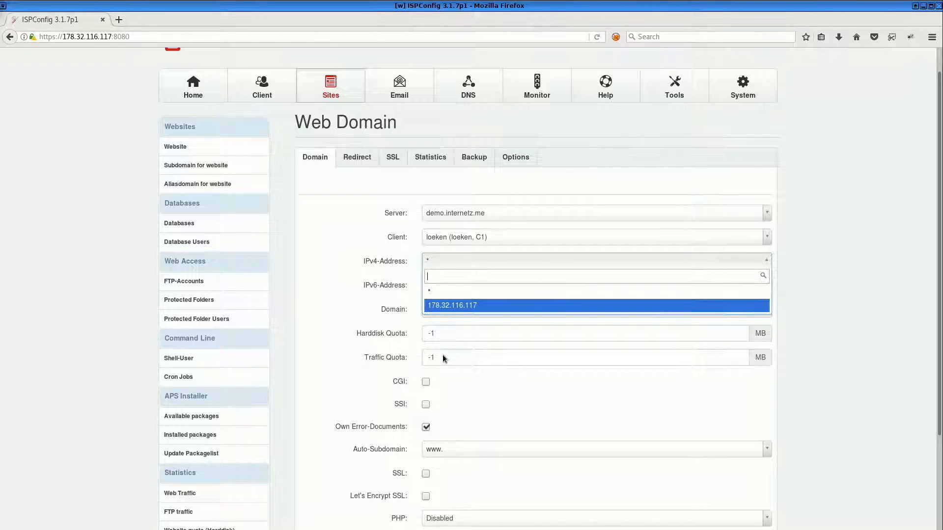
pyautogui.click(447, 307)
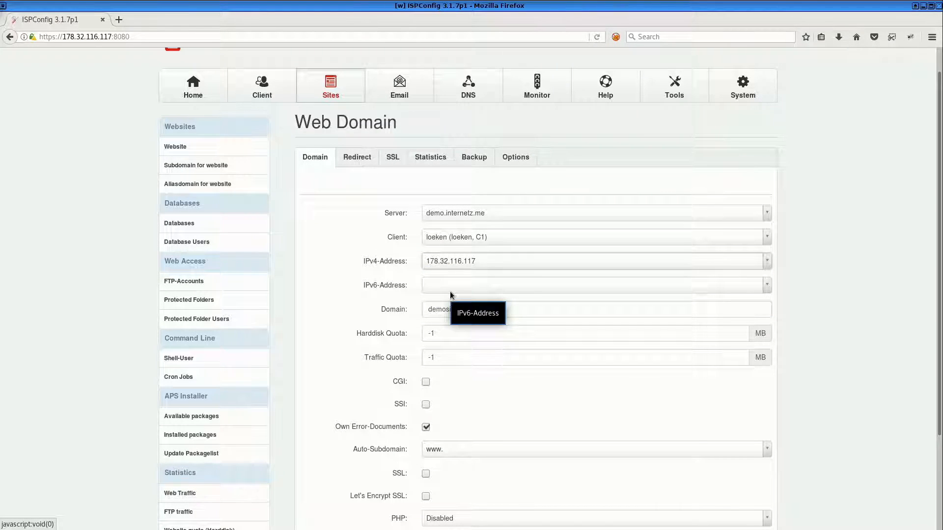
pyautogui.scroll(-2, 451, 295)
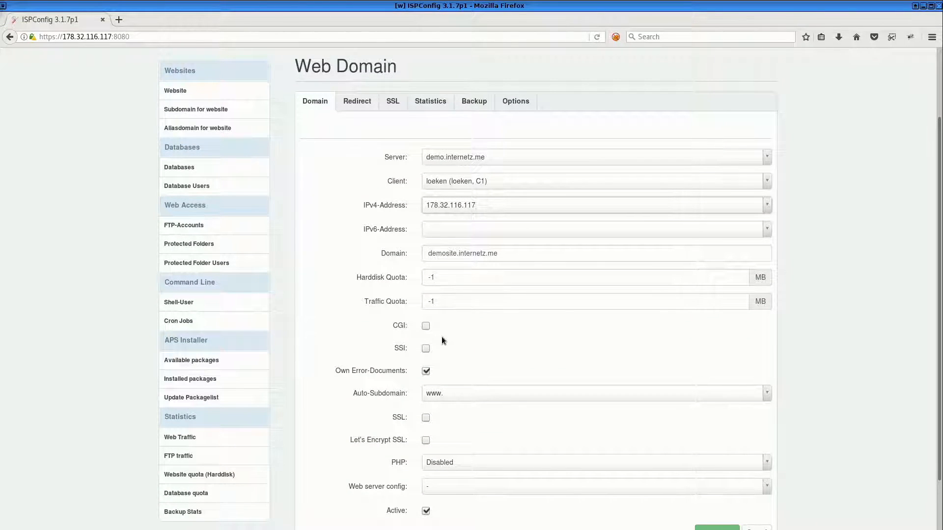
pyautogui.tripleClick(355, 396)
pyautogui.tripleClick(508, 252)
pyautogui.hotkey('ctrl', 'c')
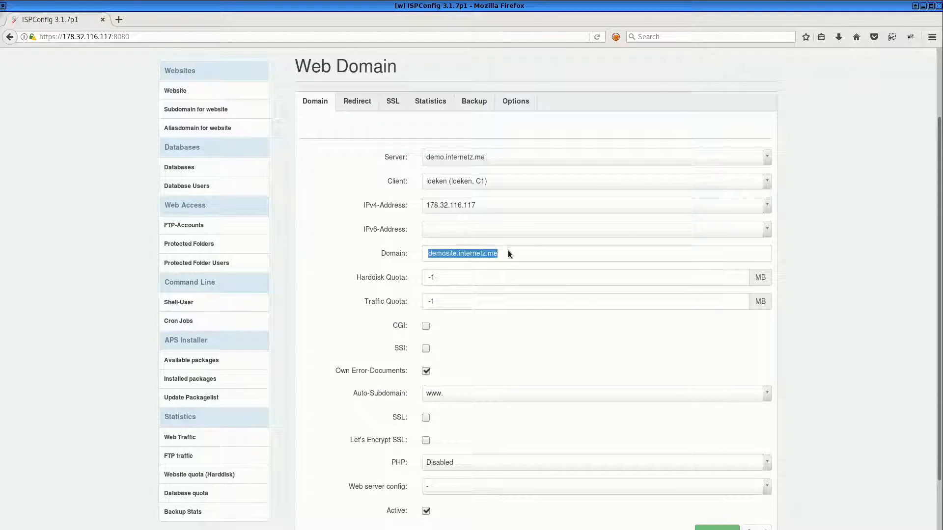
pyautogui.hotkey('ctrl', 't')
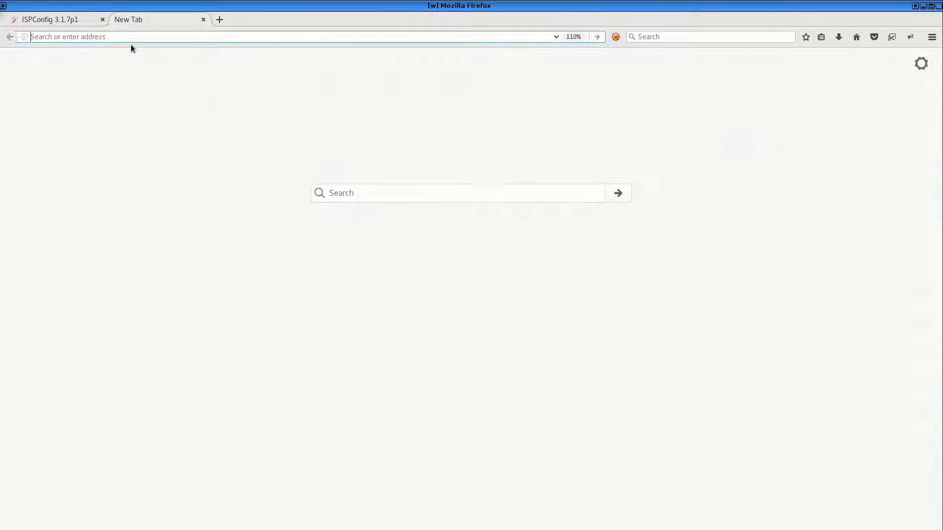
pyautogui.hotkey('ctrl', 'v')
pyautogui.press('Escape')
pyautogui.write('htt')
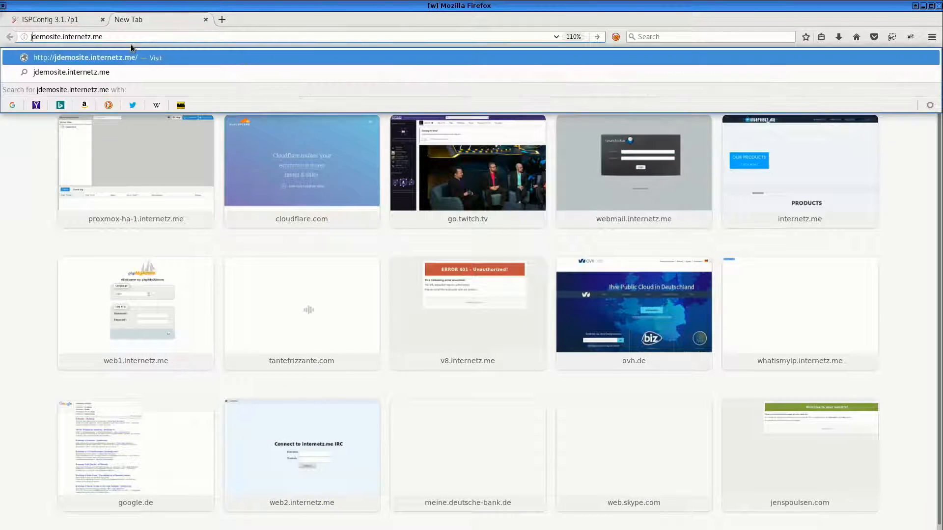
pyautogui.write('ps://')
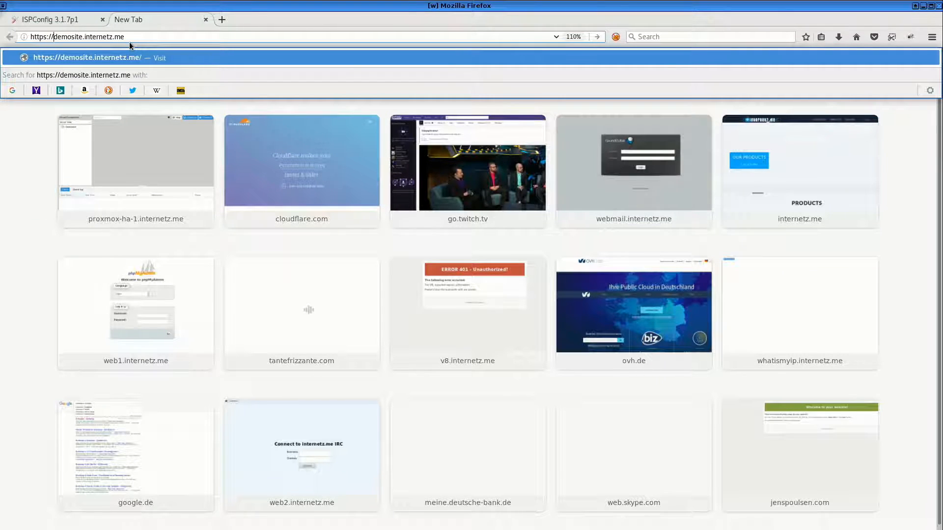
pyautogui.click(93, 19)
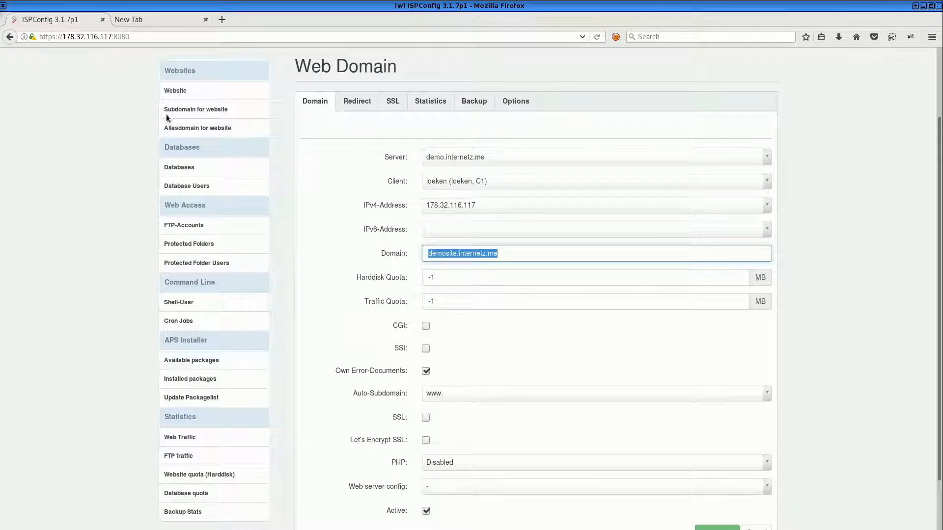
# Set the website's Auto-Subdomain to None
pyautogui.click(463, 394)
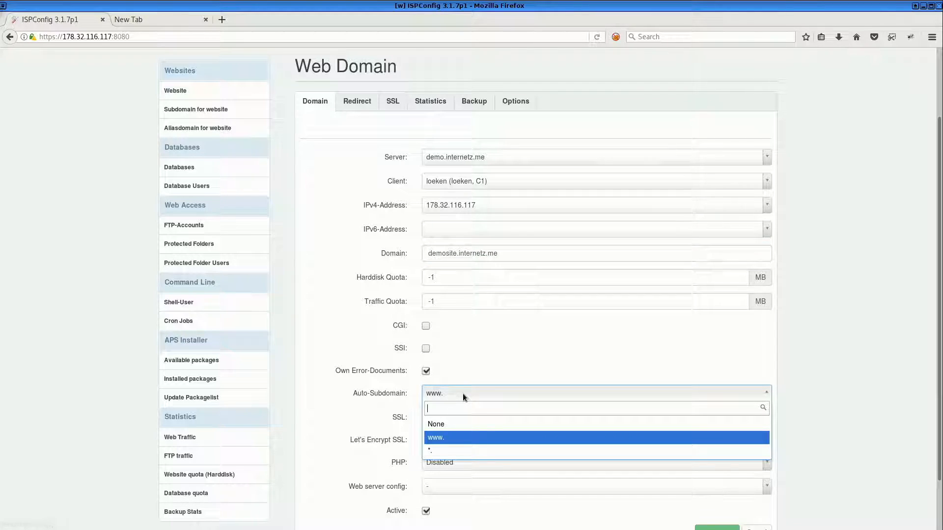
pyautogui.click(453, 424)
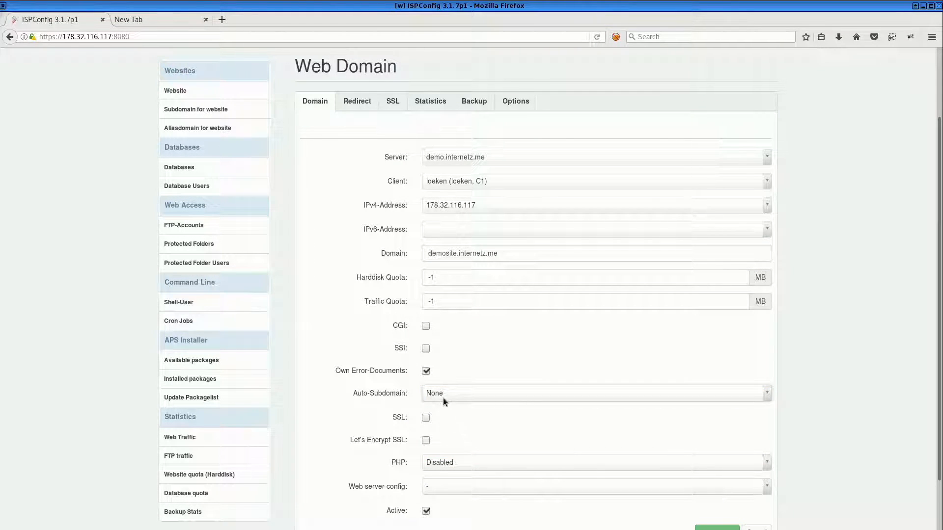
pyautogui.click(441, 391)
pyautogui.click(447, 437)
pyautogui.scroll(-1, 440, 397)
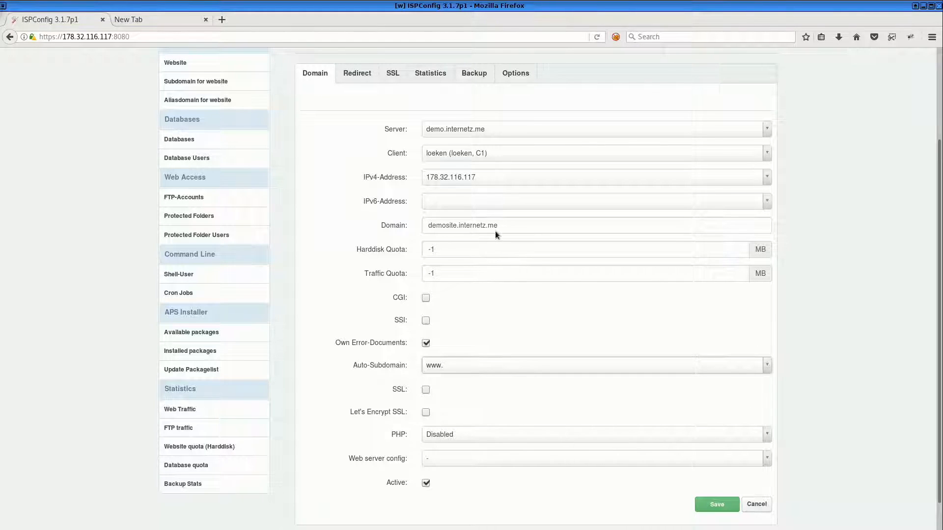
pyautogui.click(451, 364)
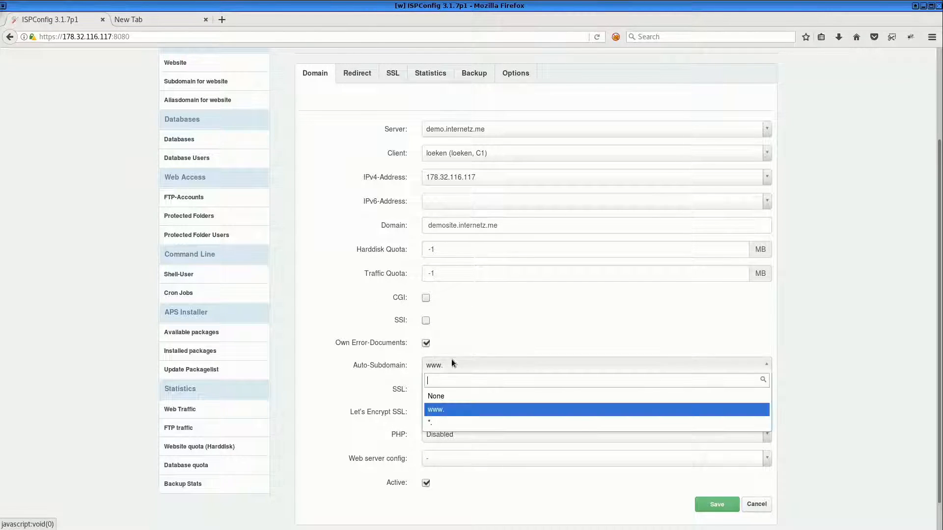
pyautogui.click(443, 397)
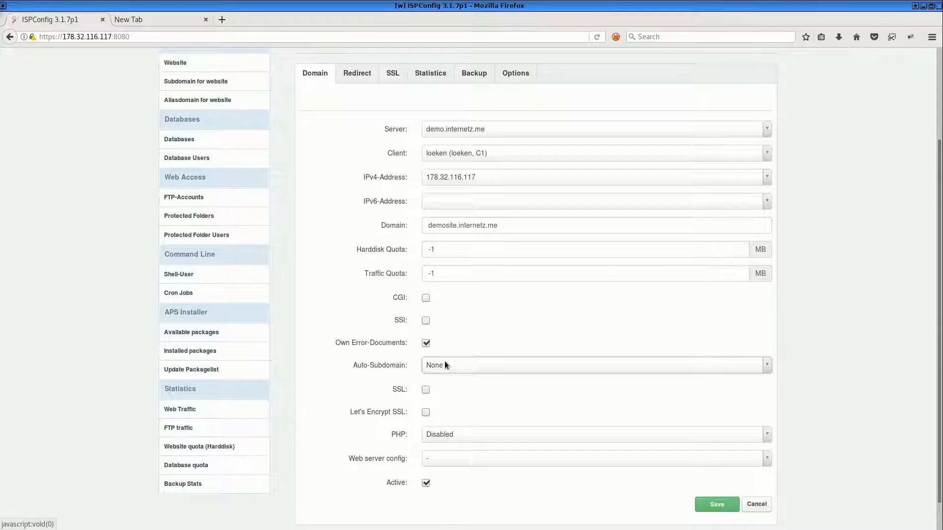
# Enable SSL and Let's Encrypt SSL for the website and save it
pyautogui.click(426, 390)
pyautogui.click(427, 413)
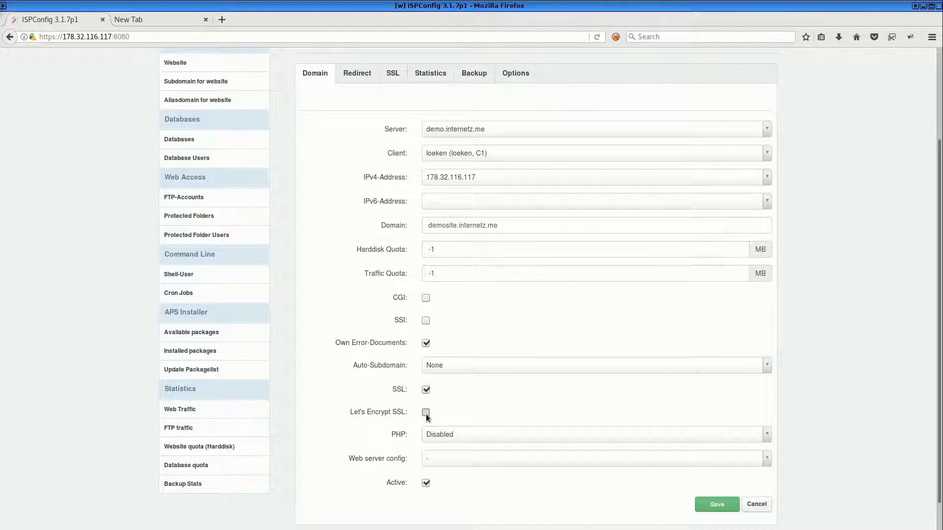
pyautogui.click(717, 506)
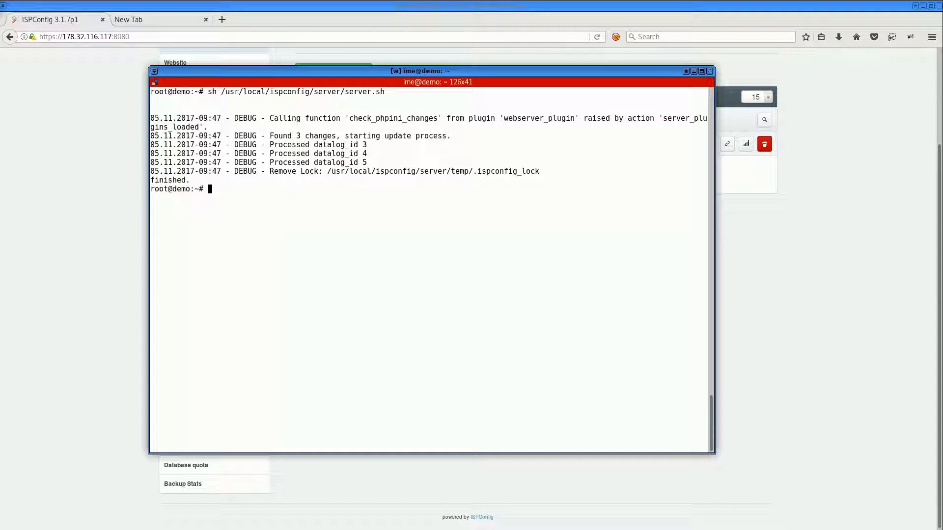
# Rerun the server.sh script in the terminal and review its debug output for the new website
pyautogui.press('Up')
pyautogui.press('Return')
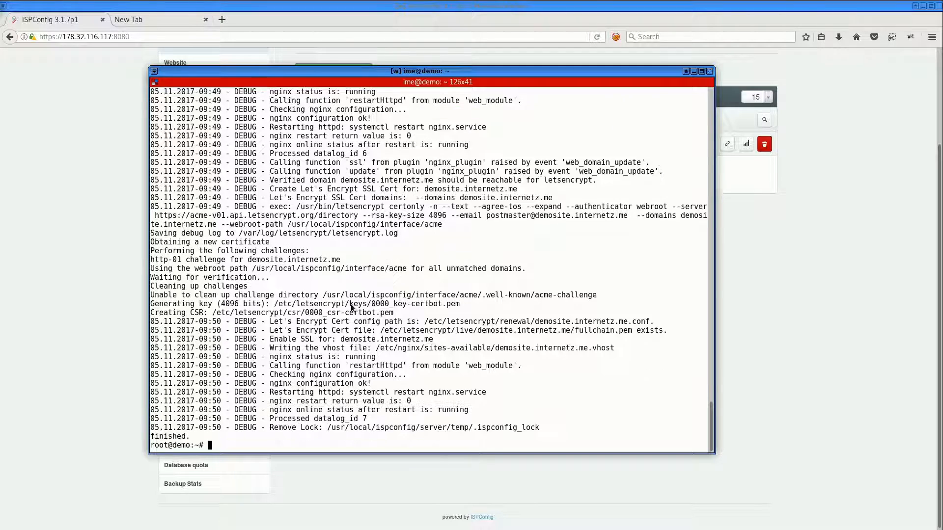
pyautogui.scroll(5, 351, 308)
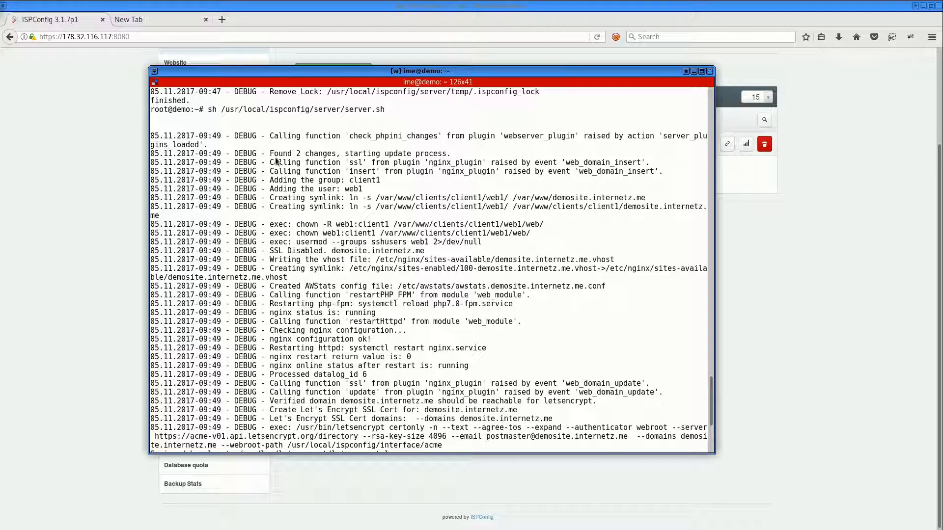
pyautogui.moveTo(267, 163); pyautogui.dragTo(469, 172)
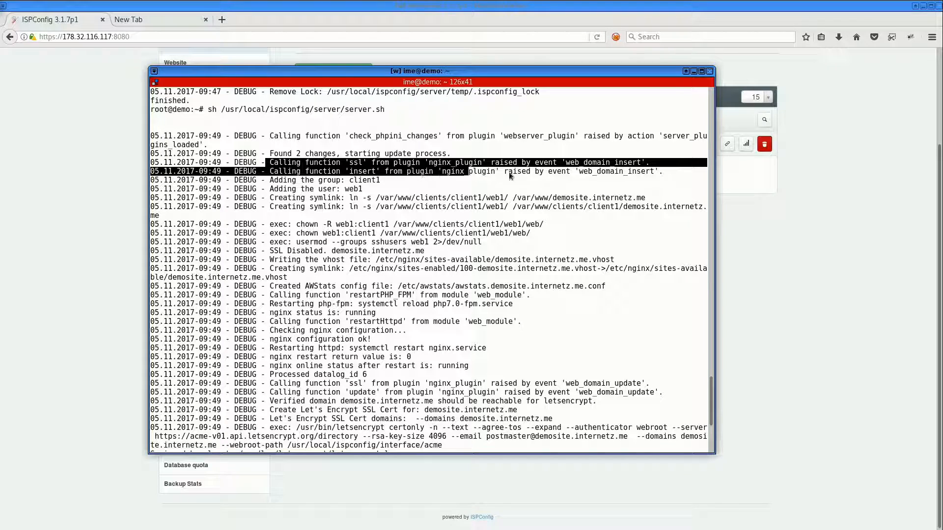
pyautogui.doubleClick(613, 174)
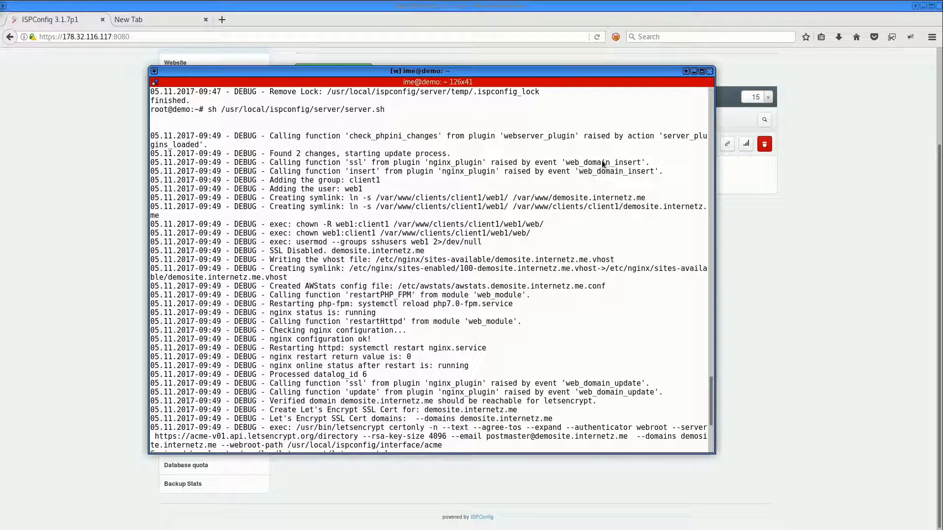
pyautogui.doubleClick(602, 163)
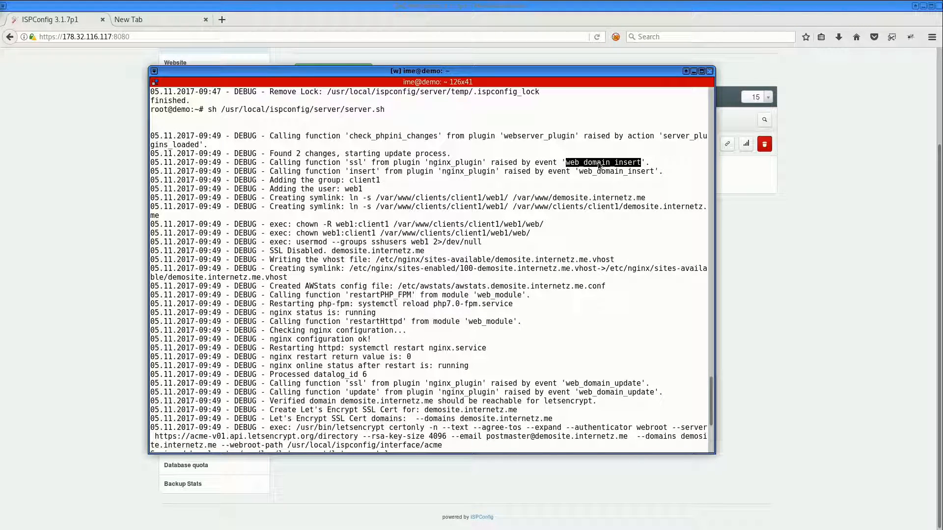
pyautogui.moveTo(269, 180); pyautogui.dragTo(382, 188)
pyautogui.moveTo(270, 190); pyautogui.dragTo(363, 194)
# Compare the ISPConfig client list with the group, user and symlink entries in the debug log
pyautogui.hotkey('alt', 'Tab')
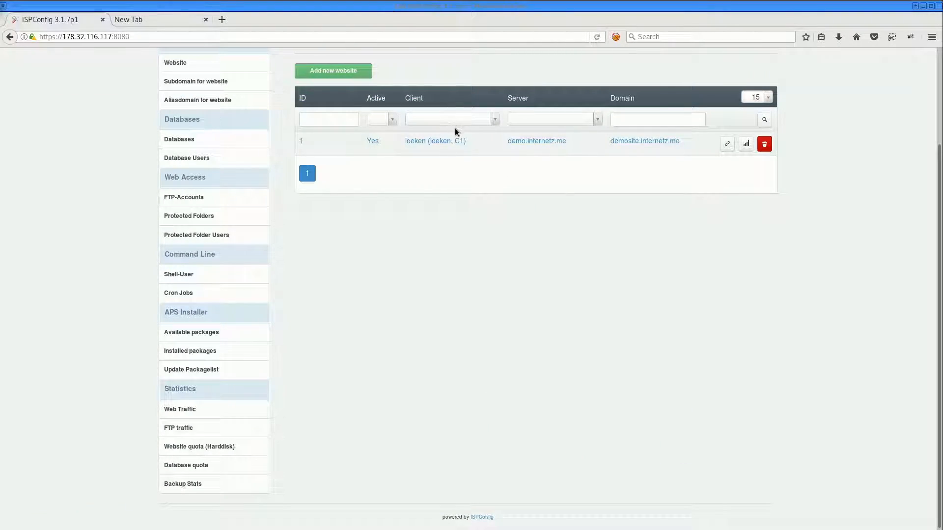
pyautogui.scroll(4, 456, 127)
pyautogui.click(264, 123)
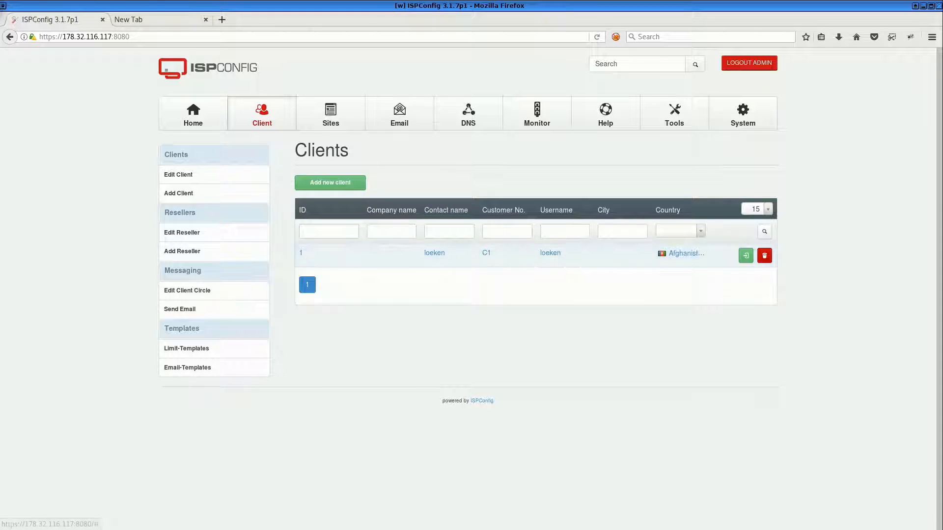
pyautogui.hotkey('alt', 'Tab')
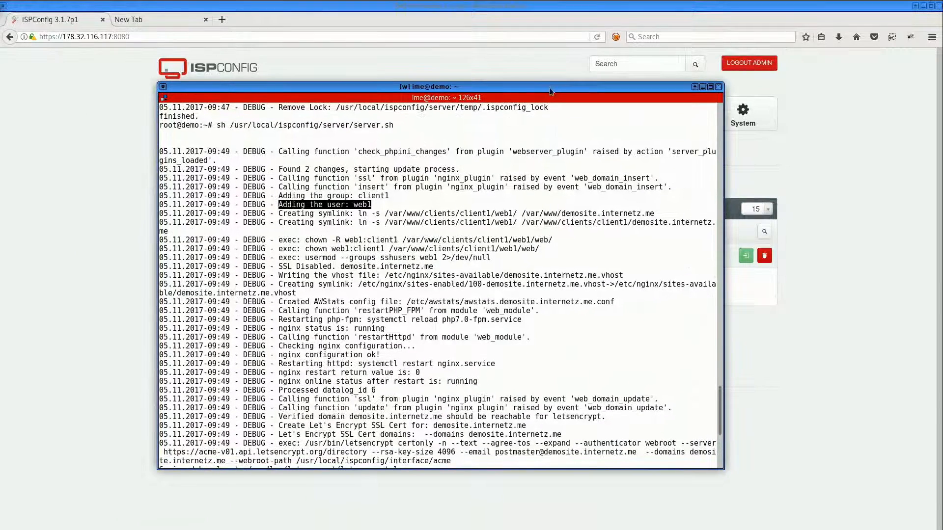
pyautogui.doubleClick(386, 196)
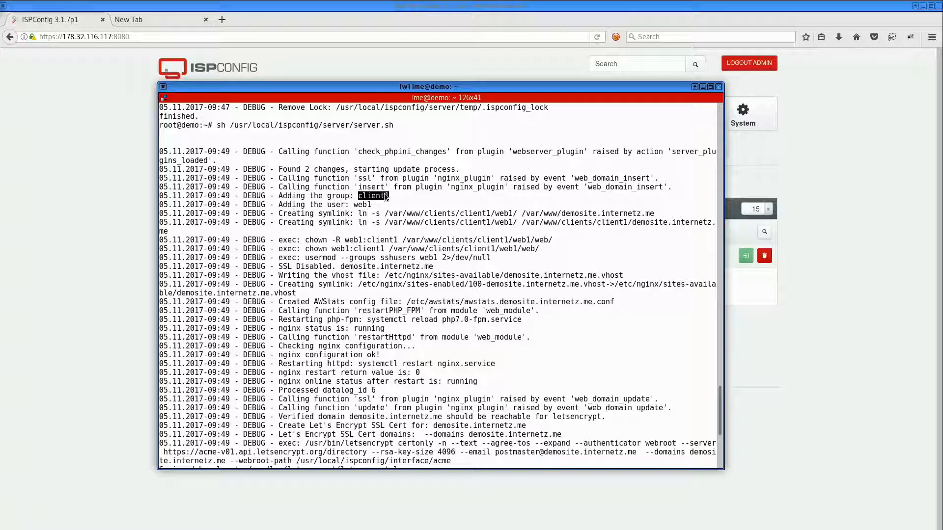
pyautogui.doubleClick(364, 204)
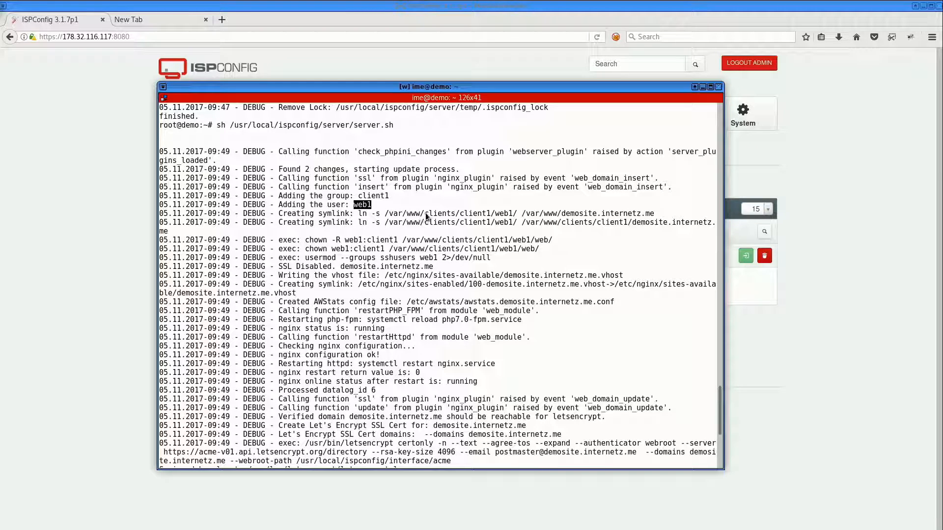
pyautogui.moveTo(385, 213); pyautogui.dragTo(425, 214)
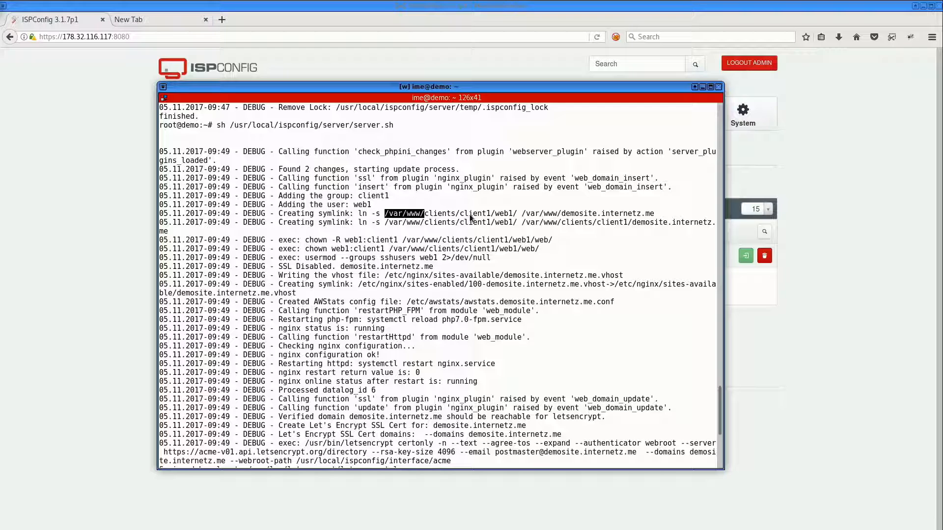
pyautogui.moveTo(460, 215); pyautogui.dragTo(490, 216)
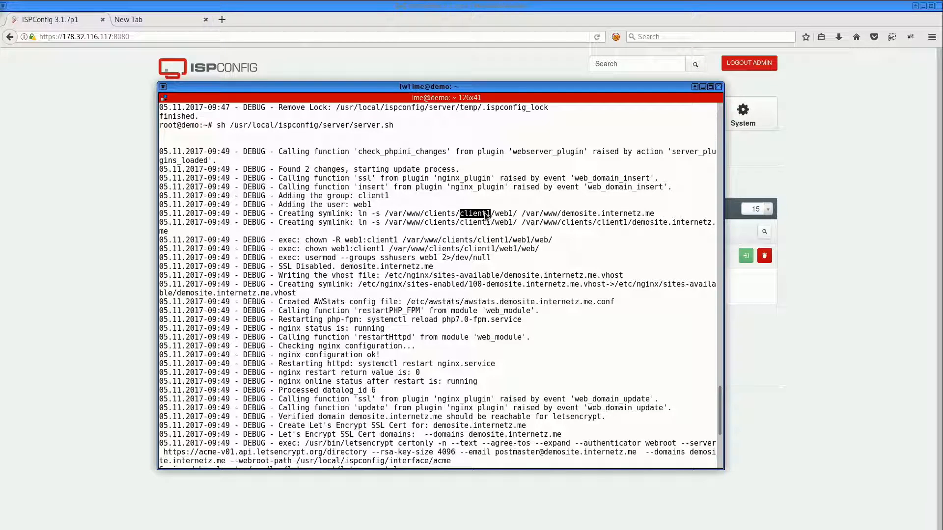
pyautogui.click(488, 218)
pyautogui.doubleClick(539, 214)
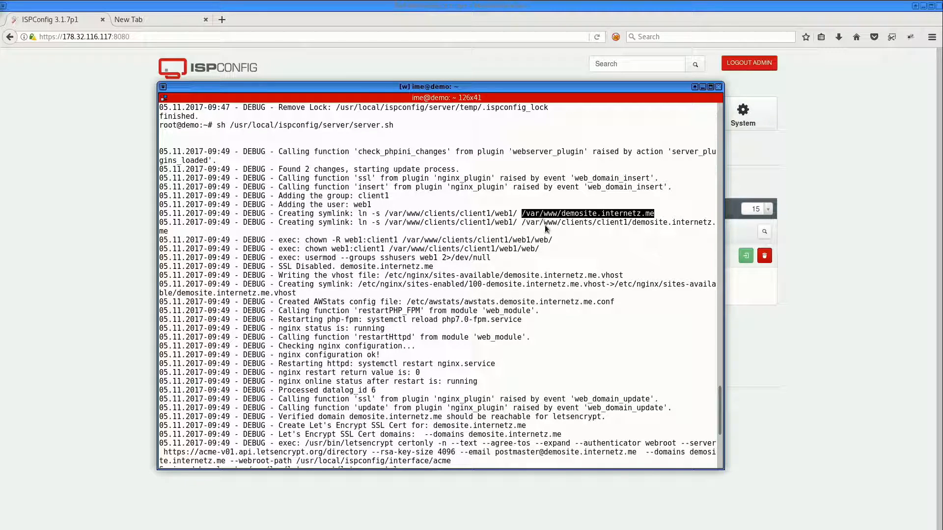
# List the contents of /var/www with ls -oah and inspect the website's symlink
pyautogui.scroll(-5, 467, 152)
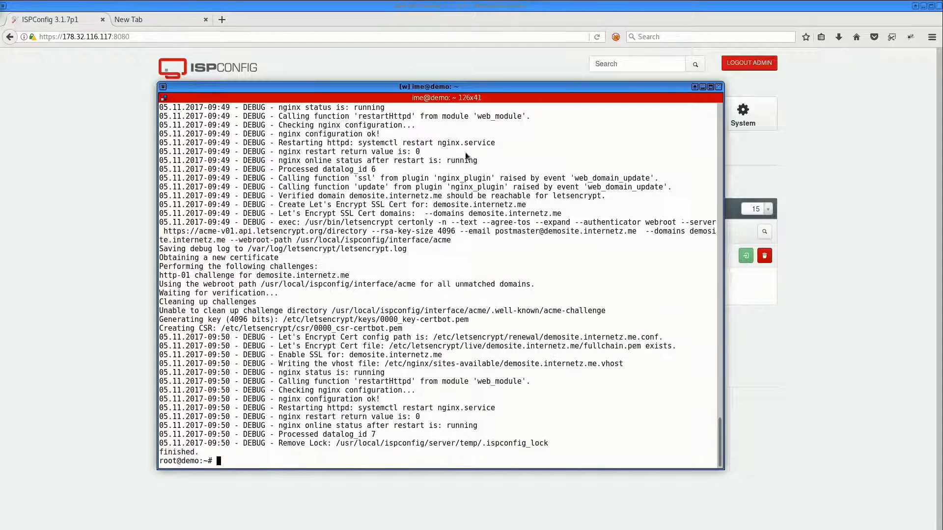
pyautogui.write('ls -oah /var/www')
pyautogui.press('Return')
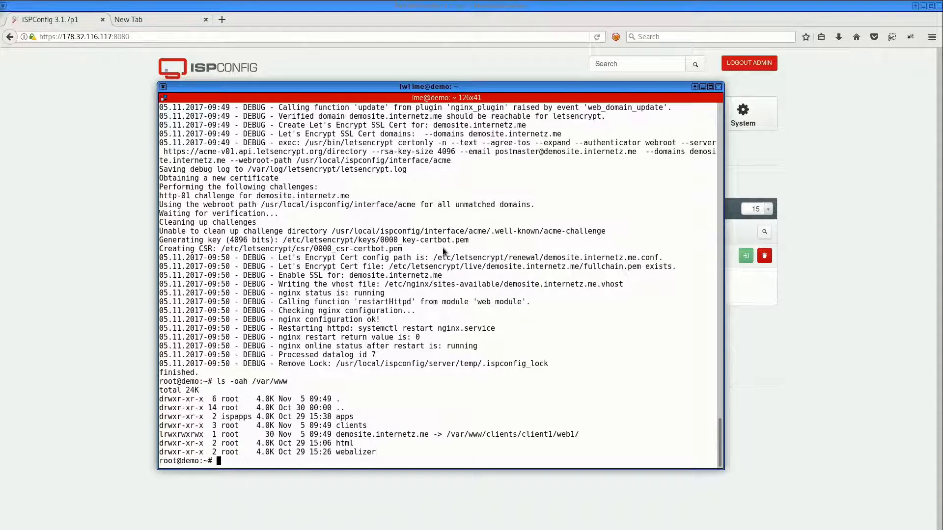
pyautogui.moveTo(337, 434); pyautogui.dragTo(428, 434)
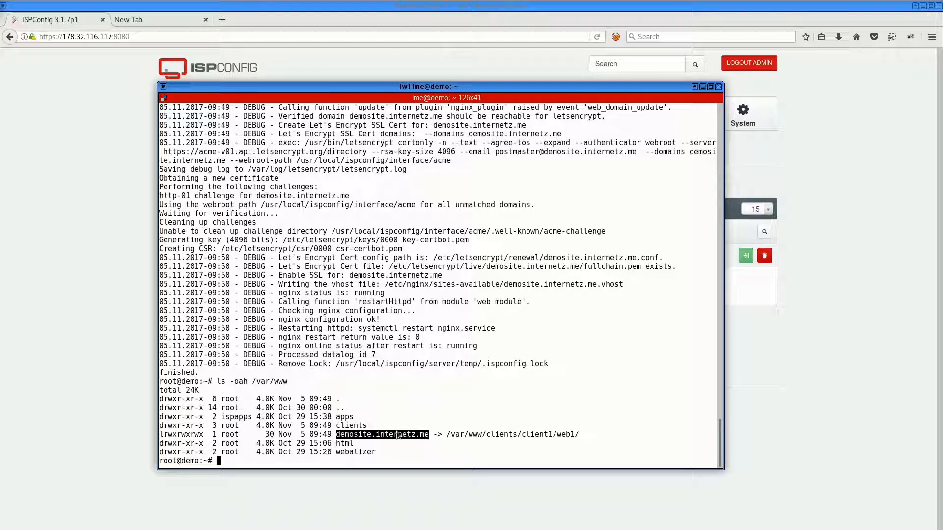
pyautogui.doubleClick(511, 435)
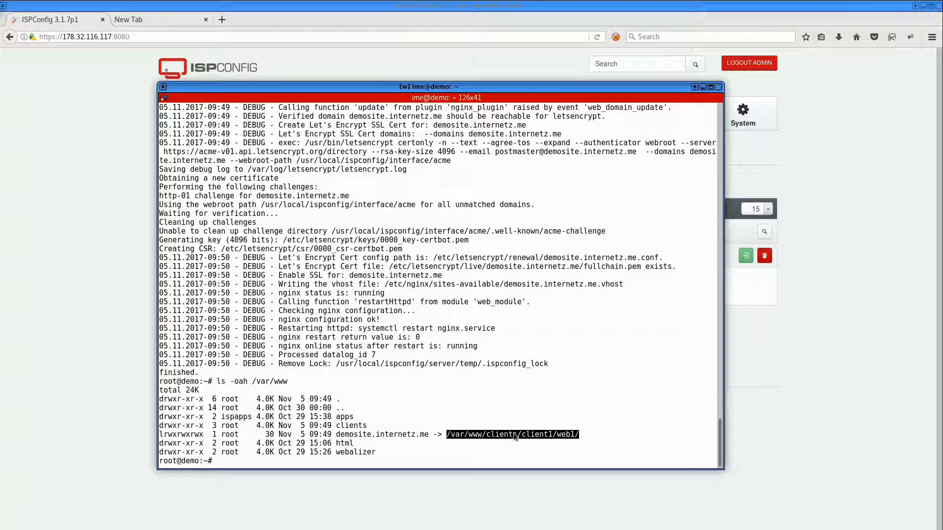
# Review the chown, usermod and letsencrypt command lines in the debug log
pyautogui.scroll(5, 448, 294)
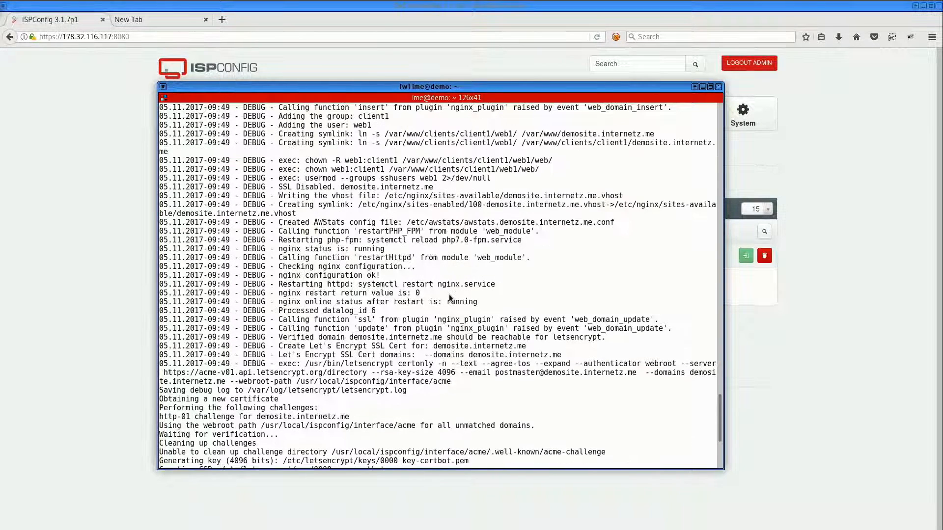
pyautogui.moveTo(278, 160); pyautogui.dragTo(587, 164)
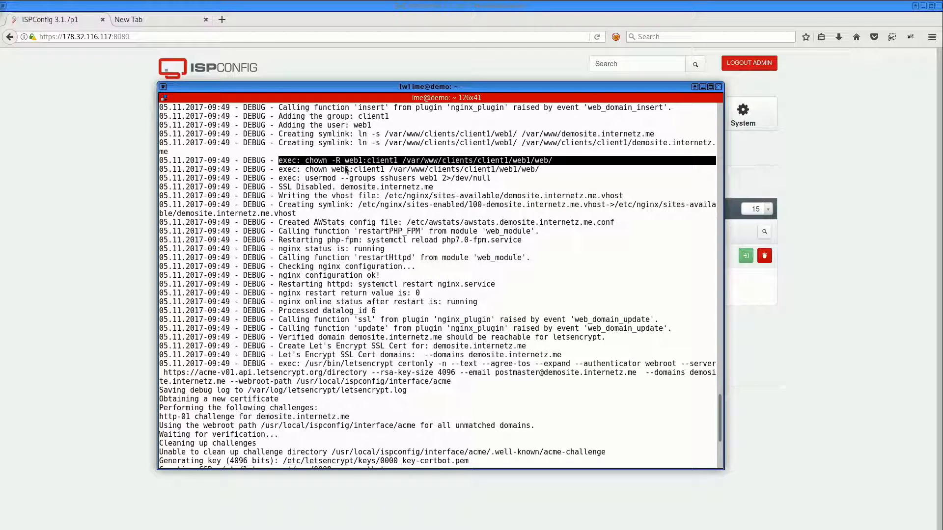
pyautogui.doubleClick(360, 164)
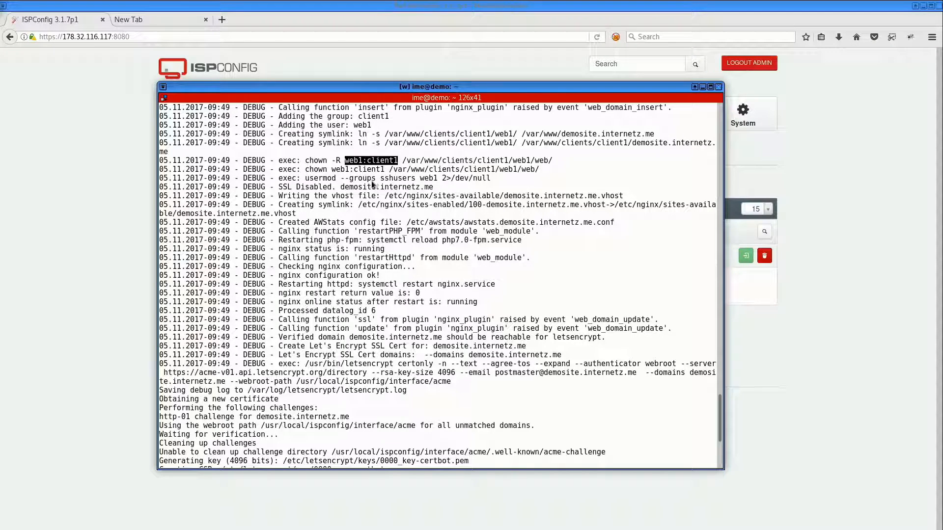
pyautogui.moveTo(305, 178); pyautogui.dragTo(415, 179)
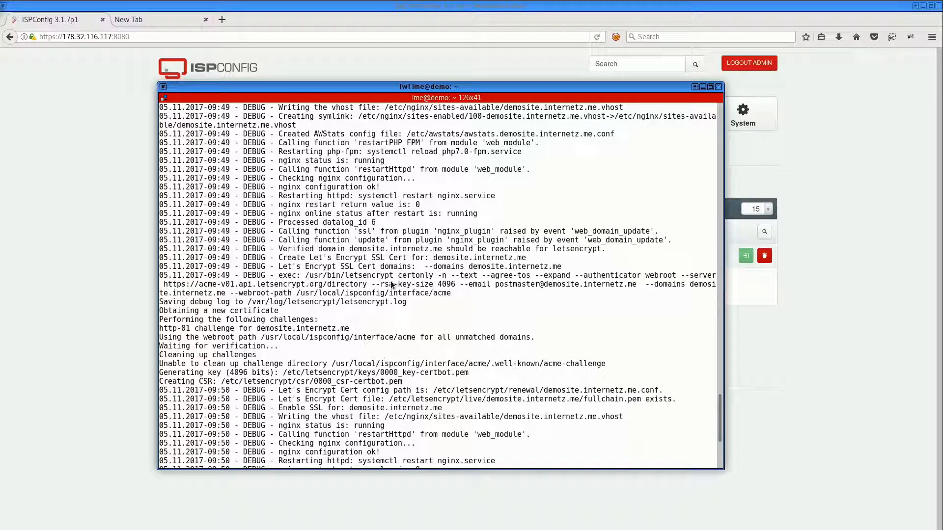
pyautogui.moveTo(306, 275); pyautogui.dragTo(459, 293)
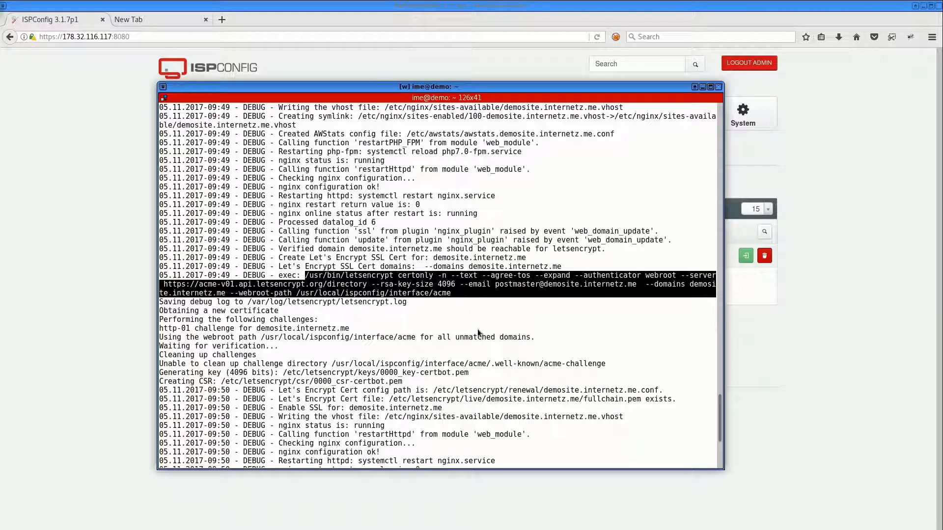
pyautogui.scroll(-2, 479, 333)
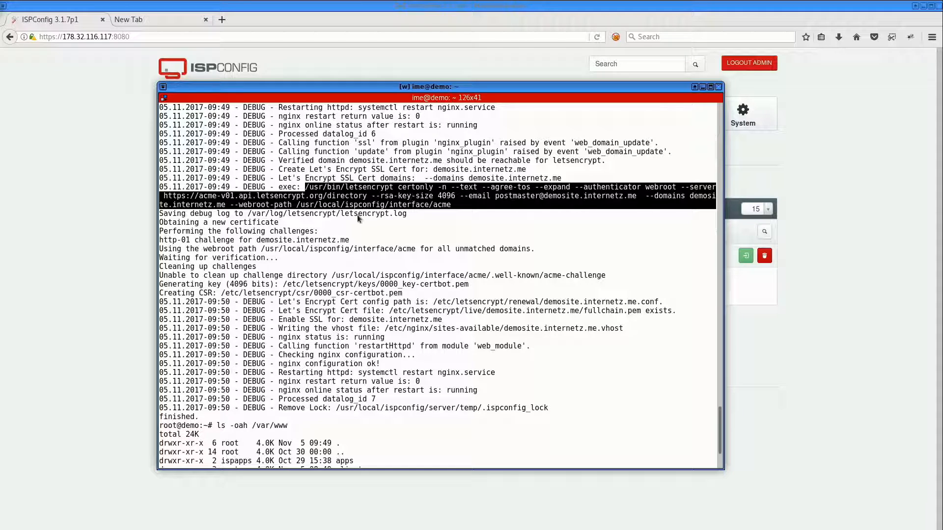
pyautogui.moveTo(162, 217); pyautogui.dragTo(426, 296)
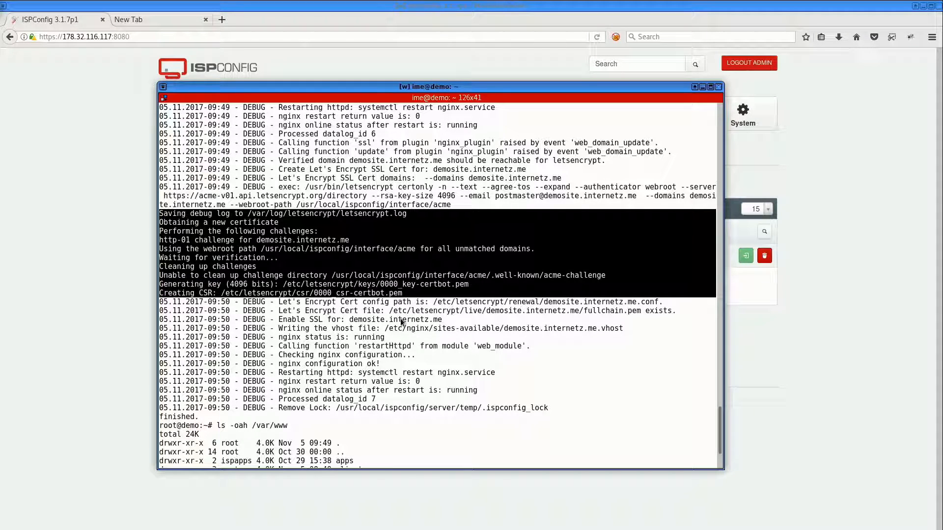
# List the website's /var/www/demosite.internetz.me/ssl/ directory with ls -oah and inspect the certificate links
pyautogui.hotkey('ctrl', 'c')
pyautogui.press('Up')
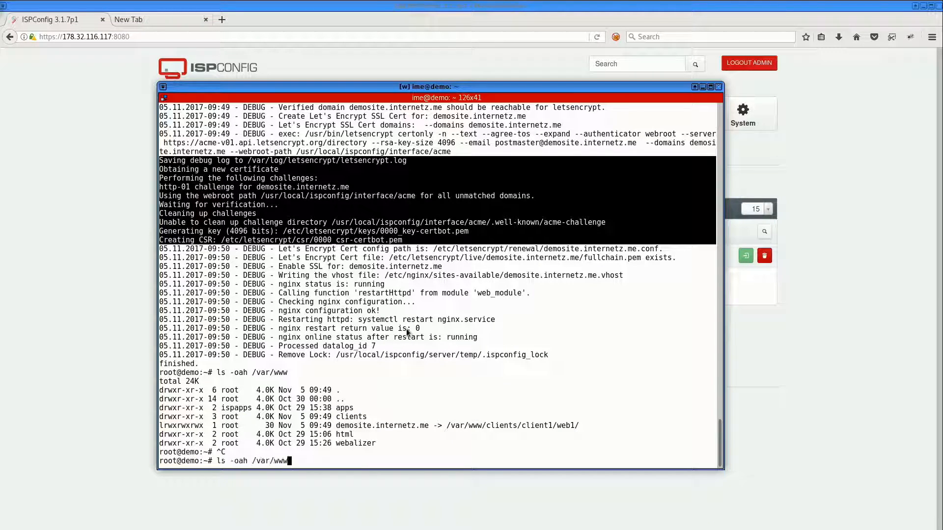
pyautogui.write('/de')
pyautogui.press('Tab')
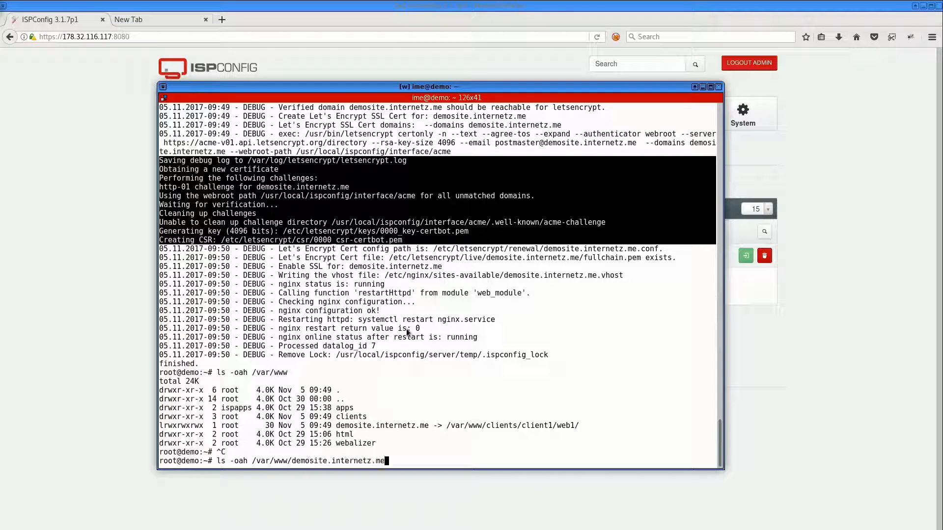
pyautogui.write('sss')
pyautogui.press('BackSpace')
pyautogui.write('l/')
pyautogui.write(' -o')
pyautogui.press('BackSpace')
pyautogui.press('BackSpace')
pyautogui.press('BackSpace')
pyautogui.press('Return')
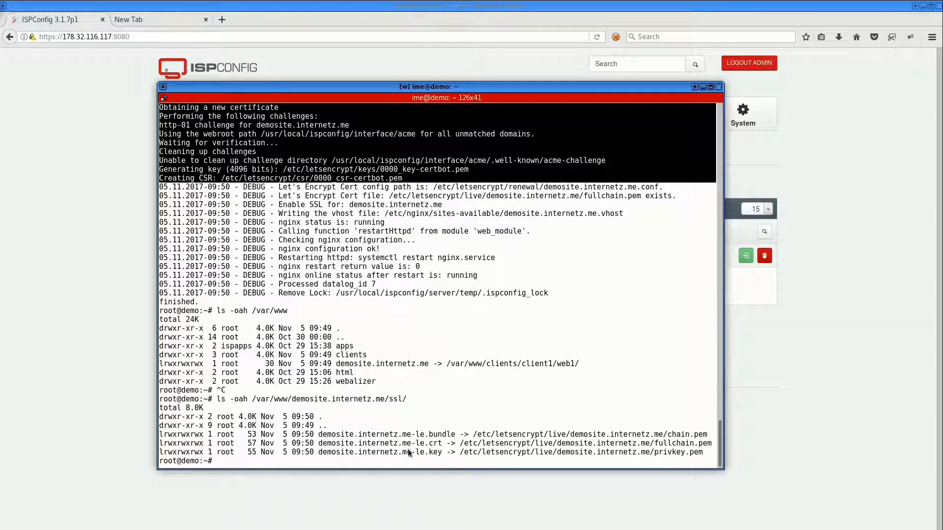
pyautogui.moveTo(464, 453); pyautogui.dragTo(561, 452)
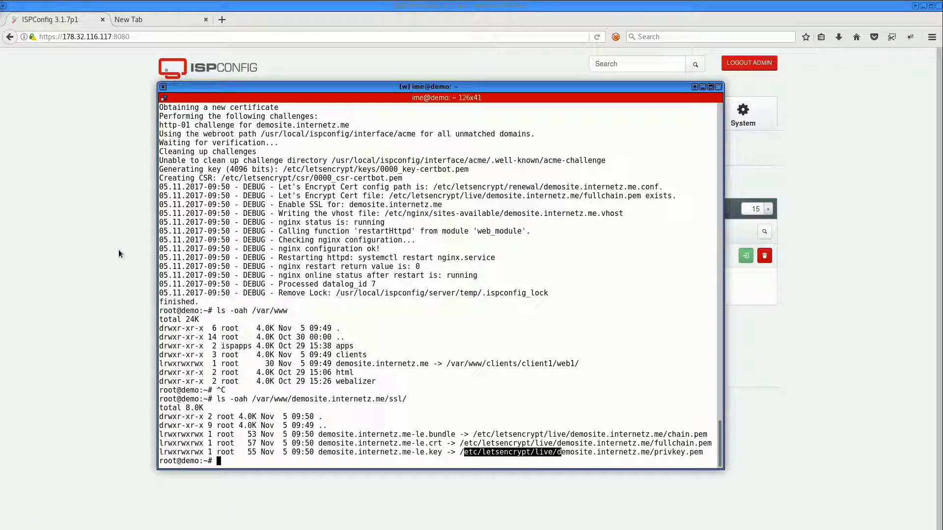
pyautogui.click(104, 247)
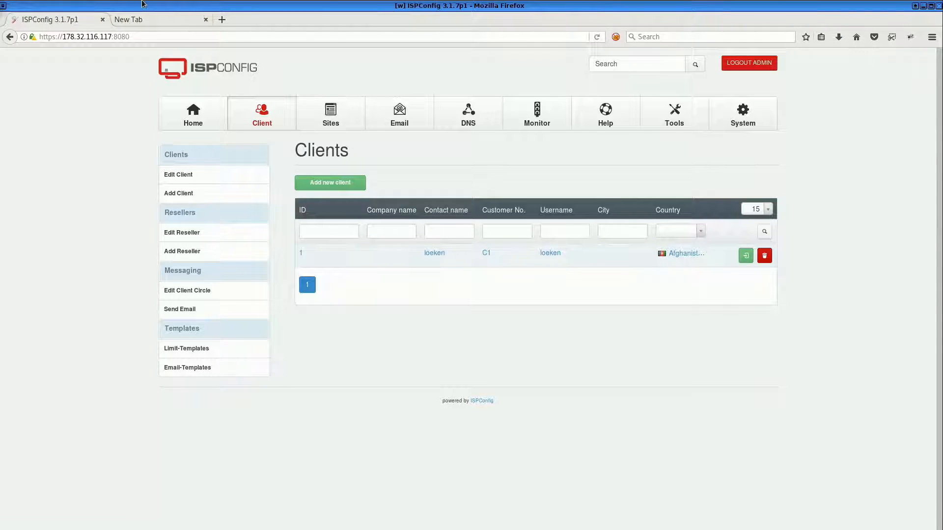
pyautogui.click(166, 20)
pyautogui.press('Return')
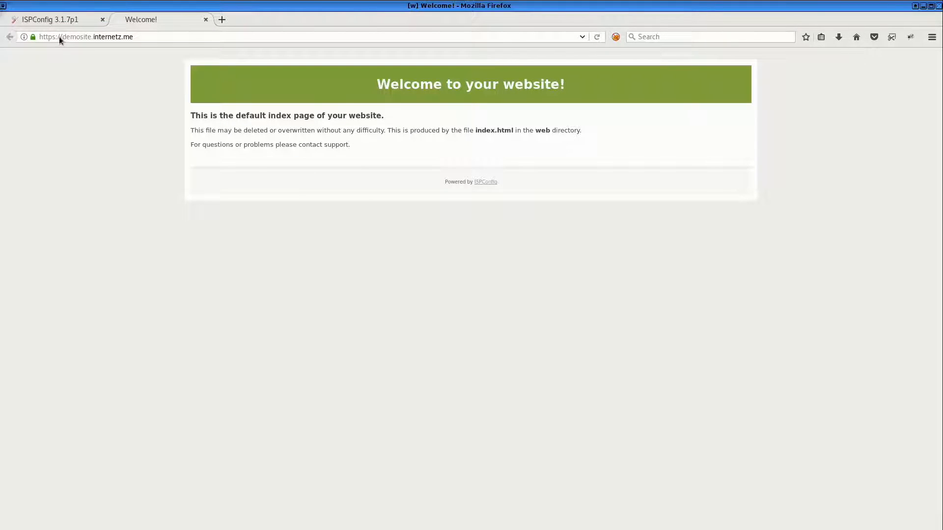
# Highlight the text of the website's default welcome page
pyautogui.moveTo(33, 38)
pyautogui.moveTo(387, 150); pyautogui.dragTo(254, 79)
pyautogui.moveTo(378, 81); pyautogui.dragTo(412, 154)
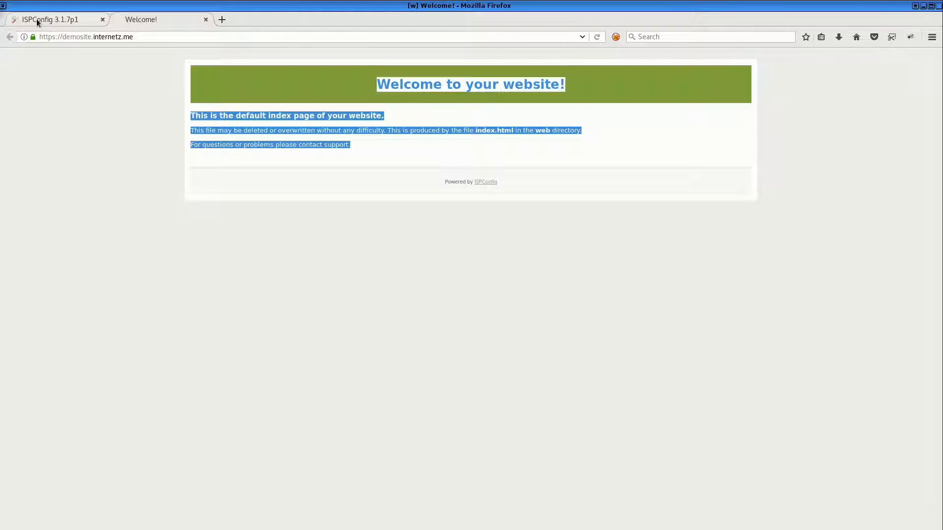
# Switch to the terminal and list /var/www/demosite.internetz.me/ and the current directory with ls -oah
pyautogui.hotkey('alt', 'Tab')
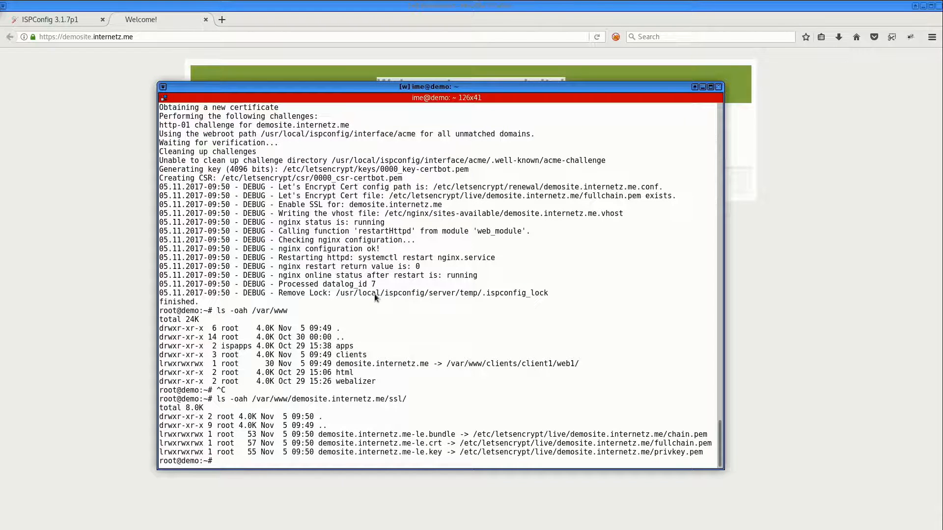
pyautogui.write('ls /var/wwww/')
pyautogui.press('BackSpace')
pyautogui.press('BackSpace')
pyautogui.write('/de')
pyautogui.press('Tab')
pyautogui.press('Return')
pyautogui.write('ls -oah')
pyautogui.hotkey('ctrl', 'l')
pyautogui.press('Return')
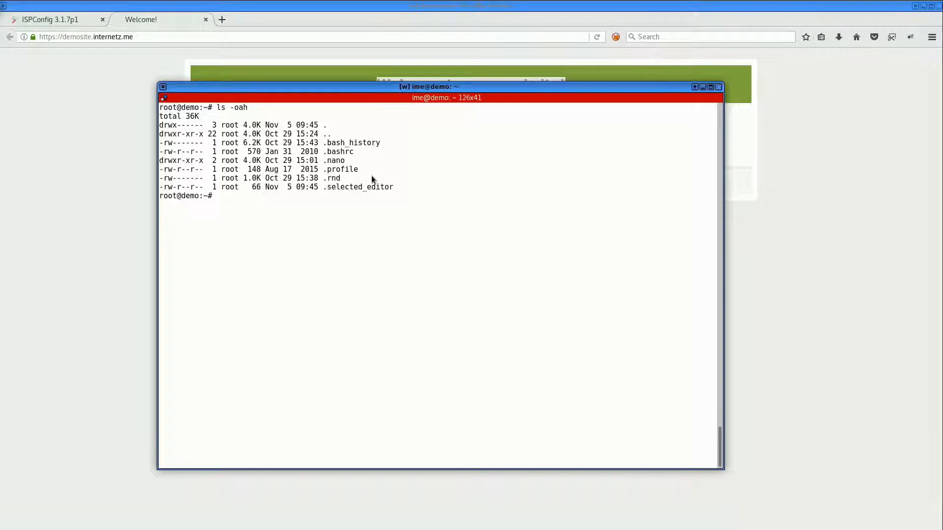
# Change into the /var/www/demosite.internetz.me directory by editing the recalled command into cd
pyautogui.press('Up')
pyautogui.press('Up')
pyautogui.hotkey('ctrl', 'a')
pyautogui.press('Delete')
pyautogui.press('Delete')
pyautogui.write('cd')
pyautogui.press('Return')
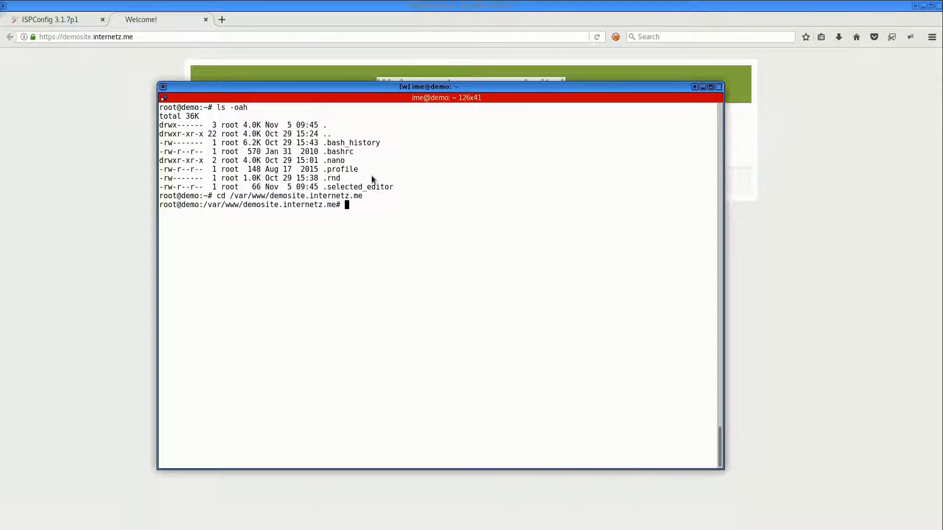
# List the website directory's contents with ls -oah
pyautogui.write('ls -oah')
pyautogui.hotkey('ctrl', 'l')
pyautogui.press('Return')
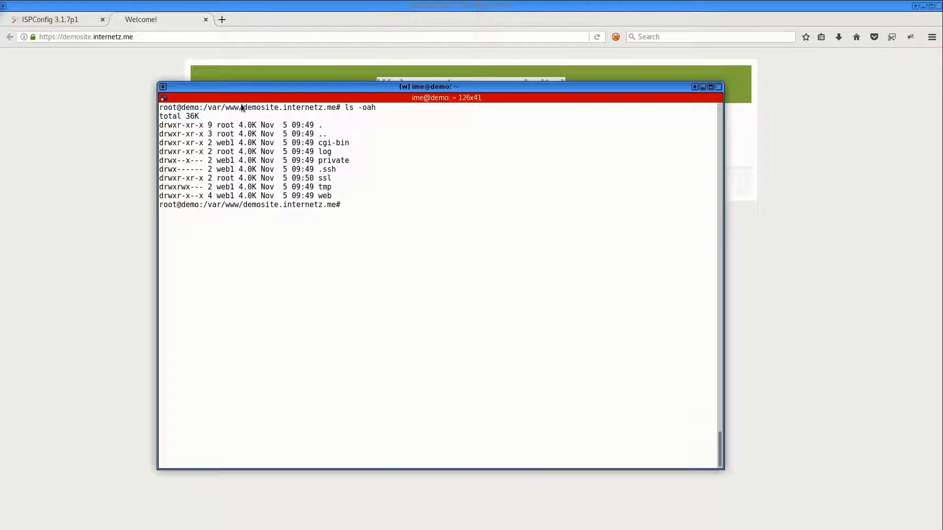
pyautogui.moveTo(243, 108); pyautogui.dragTo(334, 110)
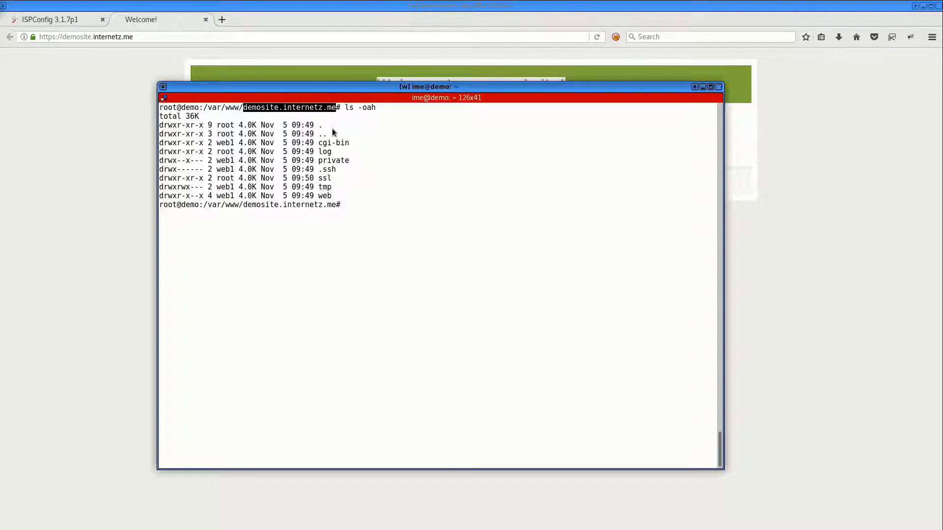
# List the contents of the website's web/ subdirectory
pyautogui.doubleClick(333, 162)
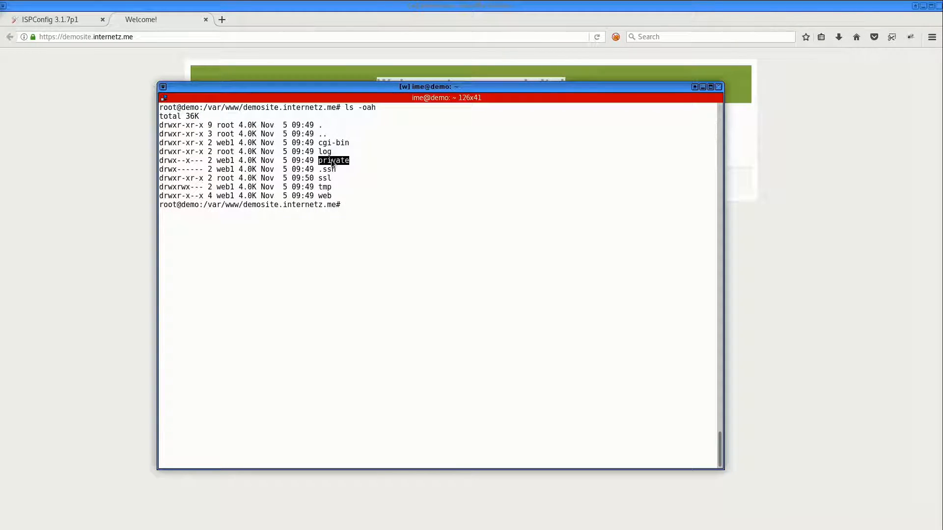
pyautogui.doubleClick(326, 196)
pyautogui.write('ls web/')
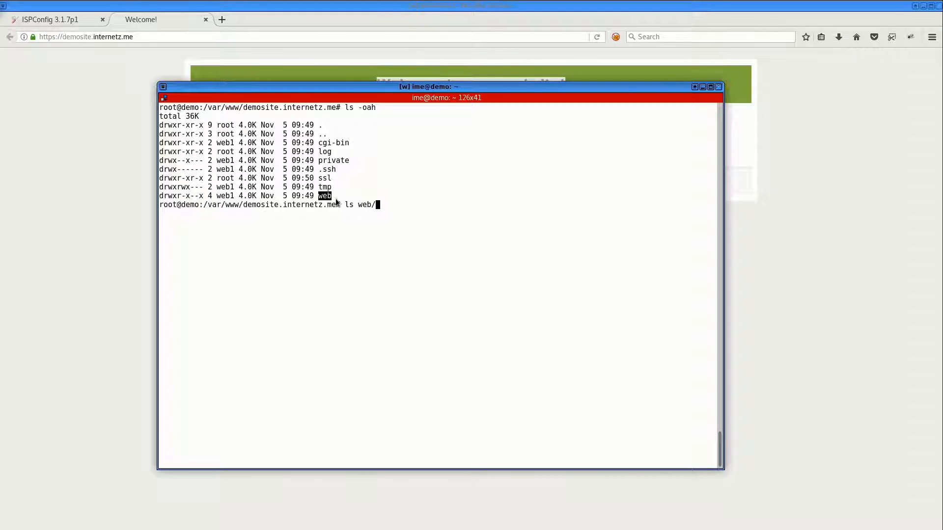
pyautogui.press('Return')
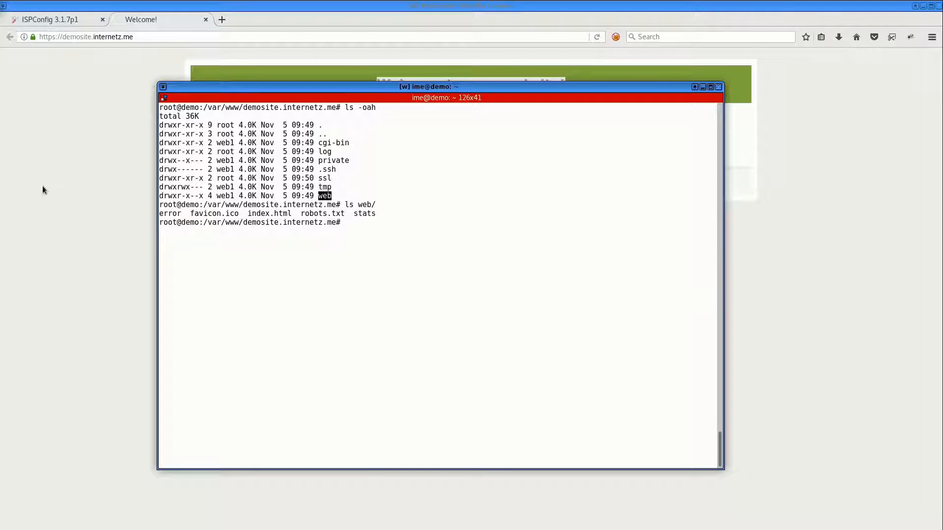
# Highlight index.html, the private folder, the web1 owner entries and the log folder in the listings
pyautogui.doubleClick(271, 212)
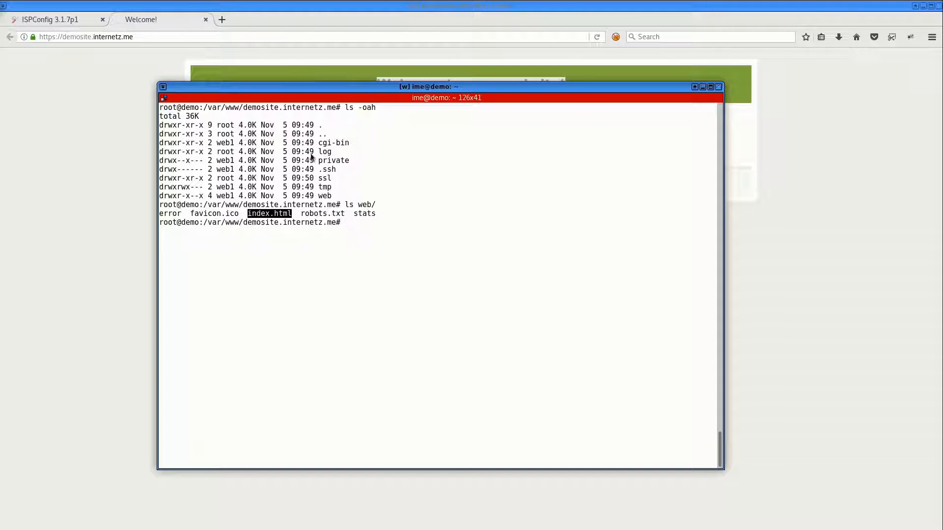
pyautogui.click(389, 303)
pyautogui.doubleClick(334, 161)
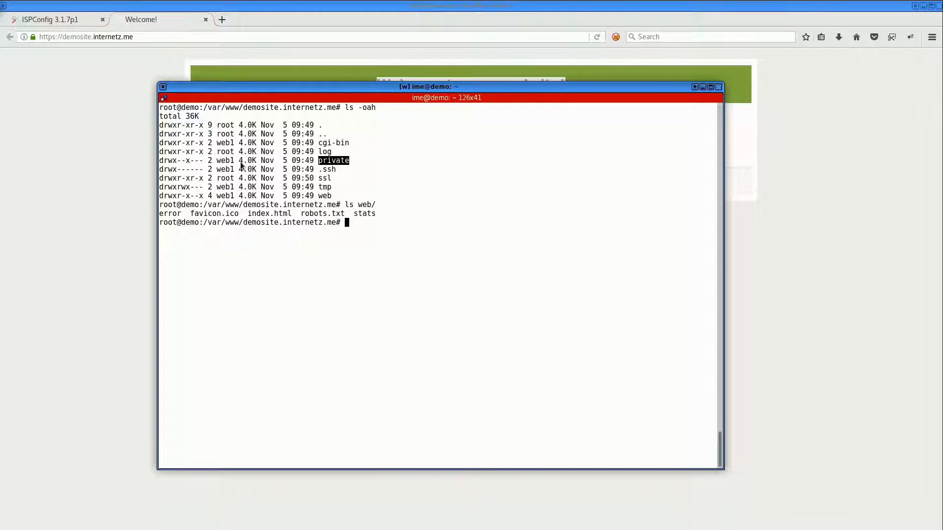
pyautogui.doubleClick(227, 162)
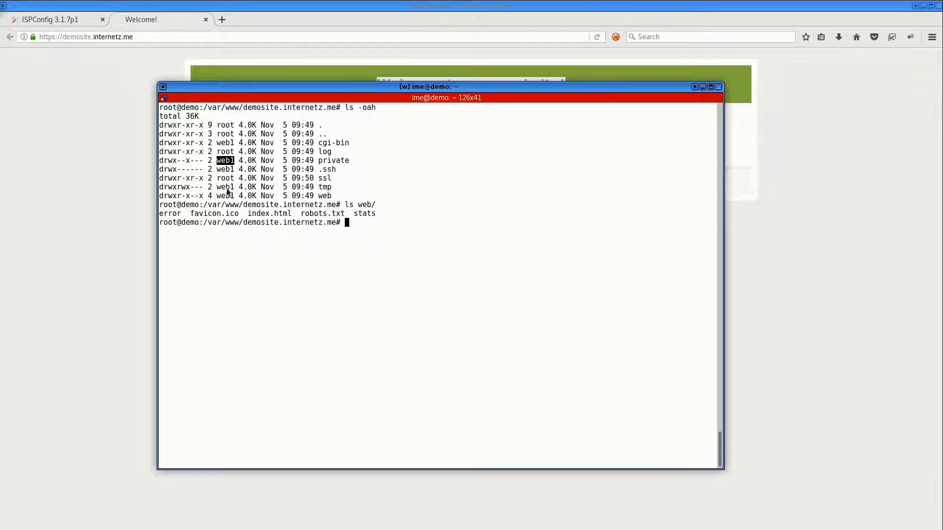
pyautogui.doubleClick(227, 195)
pyautogui.doubleClick(227, 163)
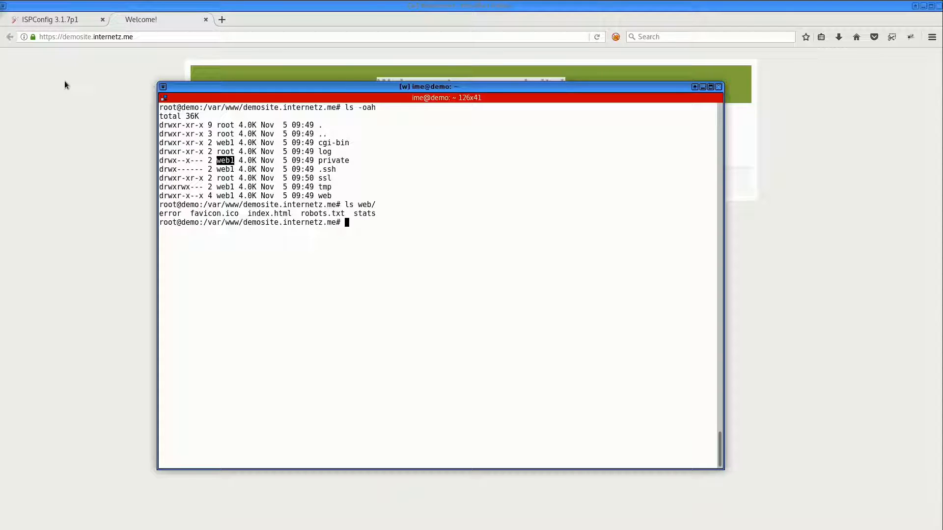
pyautogui.doubleClick(328, 151)
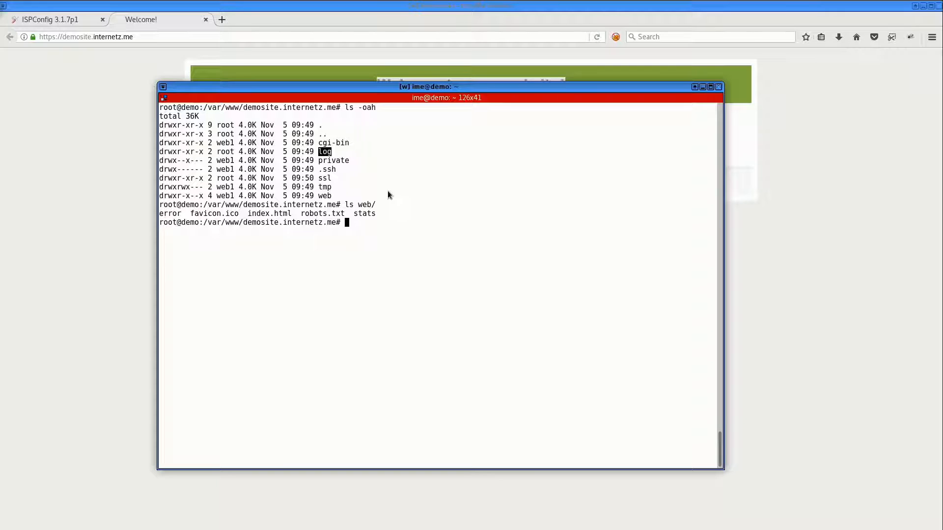
# List the website's log/ directory with ls -oah
pyautogui.write('ls -oa')
pyautogui.press('Return')
pyautogui.write('ls -oah')
pyautogui.hotkey('ctrl', 'l')
pyautogui.write('log/')
pyautogui.press('Return')
pyautogui.doubleClick(344, 144)
pyautogui.doubleClick(348, 153)
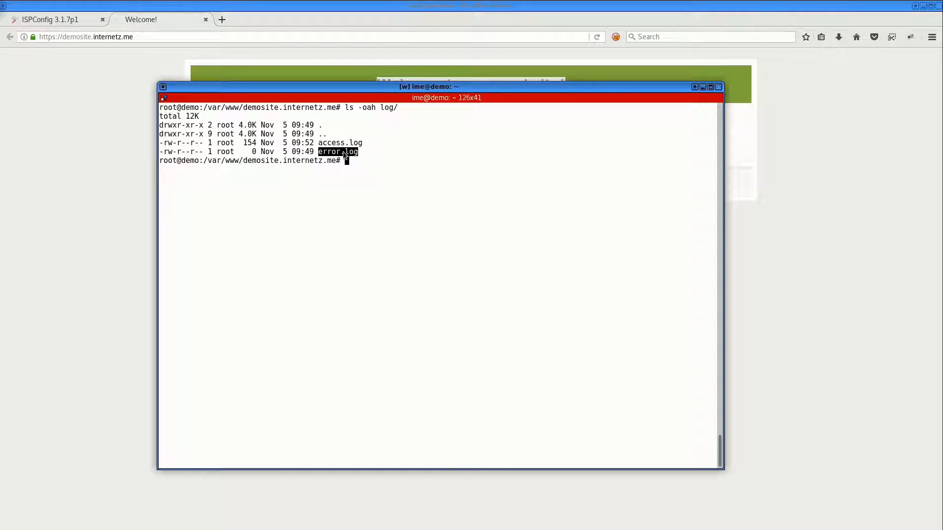
# Follow the website's access log with tail -f log/access.log
pyautogui.write('tail -f log/acc')
pyautogui.press('Tab')
pyautogui.press('Return')
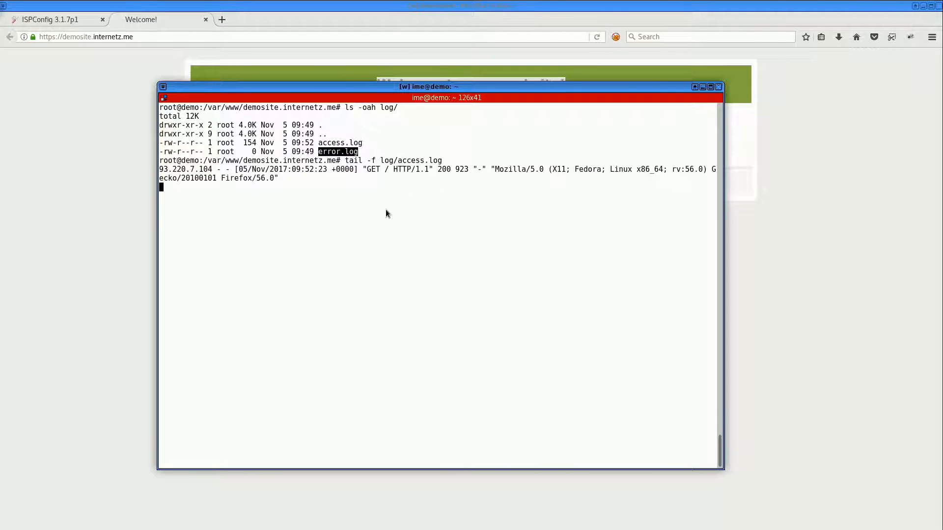
pyautogui.press('Return')
pyautogui.press('Return')
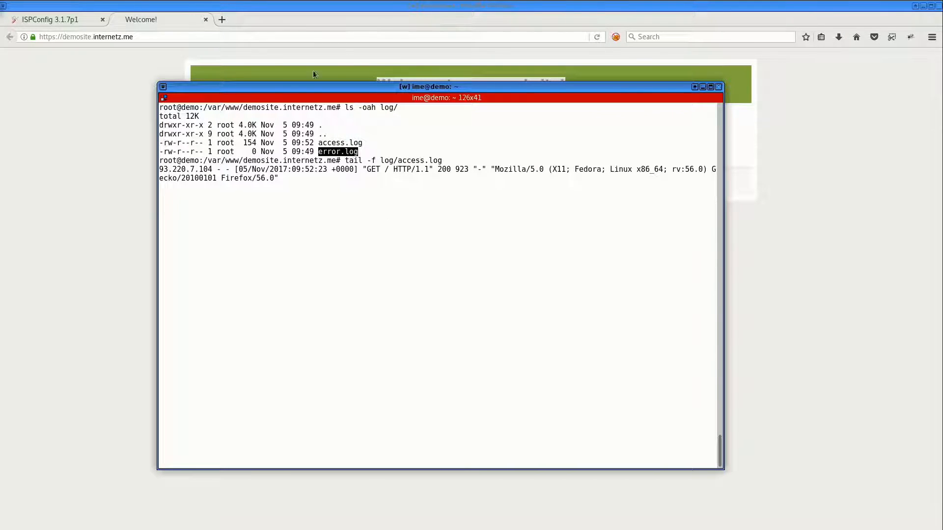
# Reload the website in the browser and check the new request in the followed access log
pyautogui.click(596, 37)
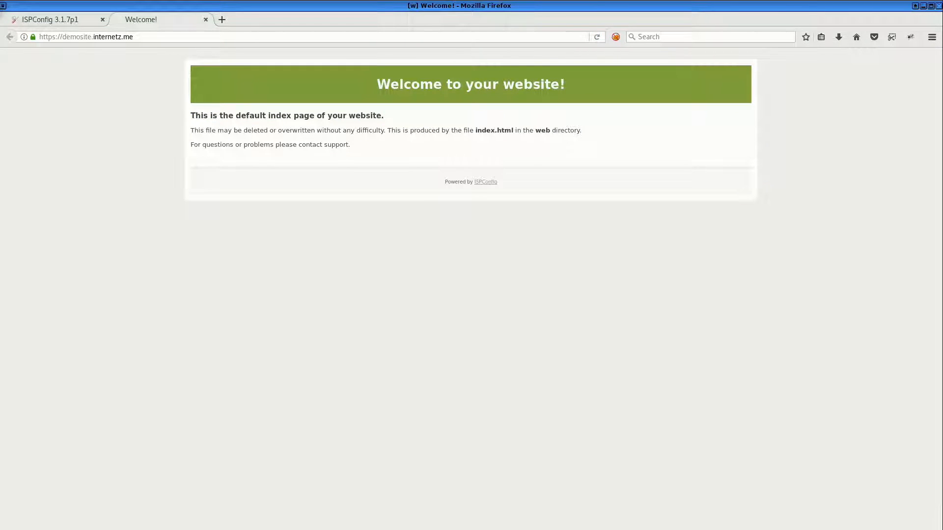
pyautogui.hotkey('alt', 'Tab')
pyautogui.moveTo(295, 216); pyautogui.dragTo(146, 196)
pyautogui.click(344, 289)
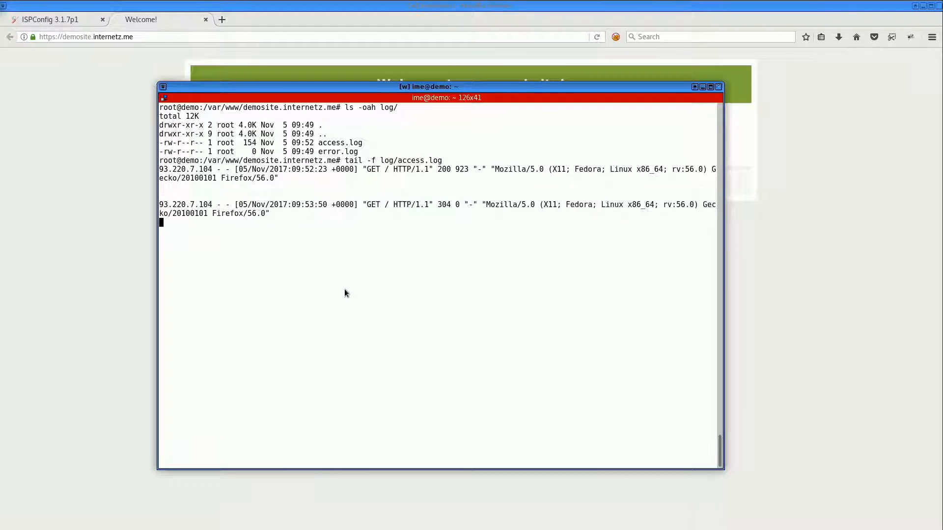
# Stop following the access log, clear the terminal and switch to the ISPConfig browser tab
pyautogui.hotkey('ctrl', 'c')
pyautogui.hotkey('ctrl', 'l')
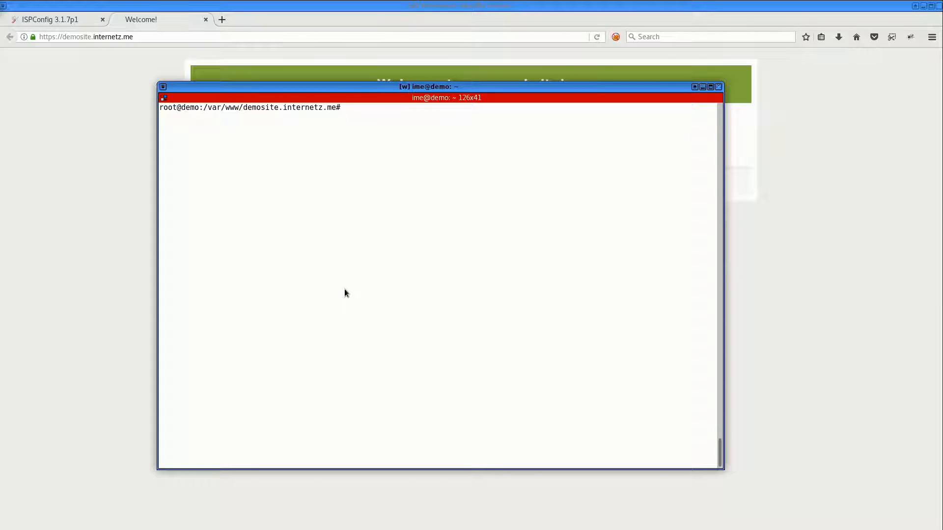
pyautogui.click(29, 20)
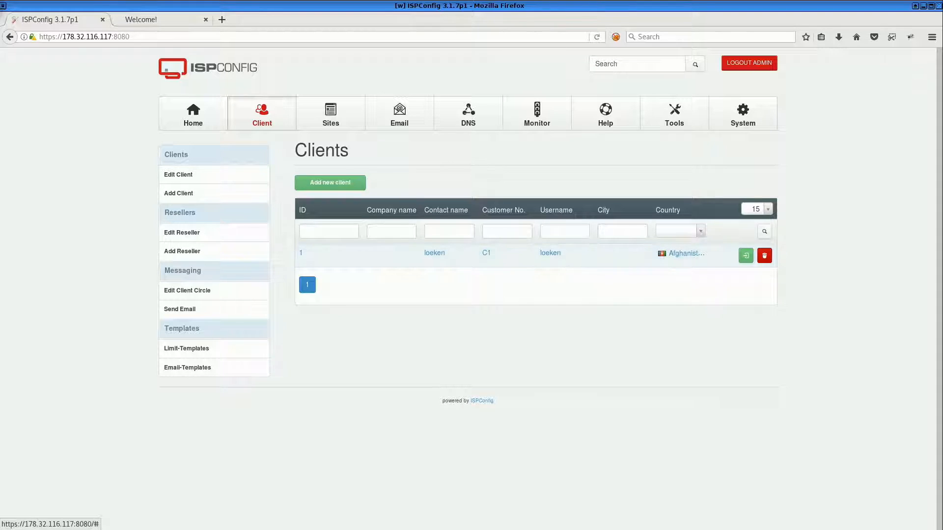
# Open a second local terminal pane split beneath the server session
pyautogui.hotkey('ctrl', 'alt', 't')
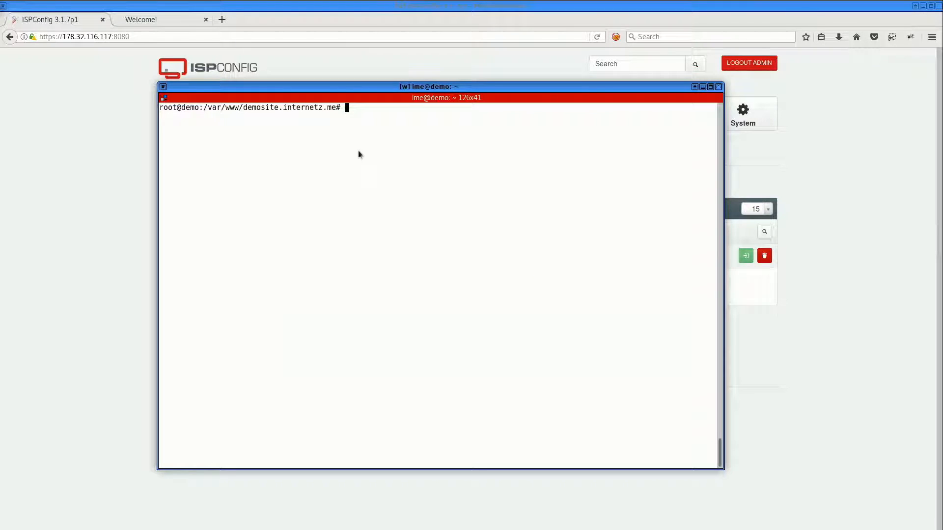
pyautogui.rightClick(382, 134)
pyautogui.click(417, 172)
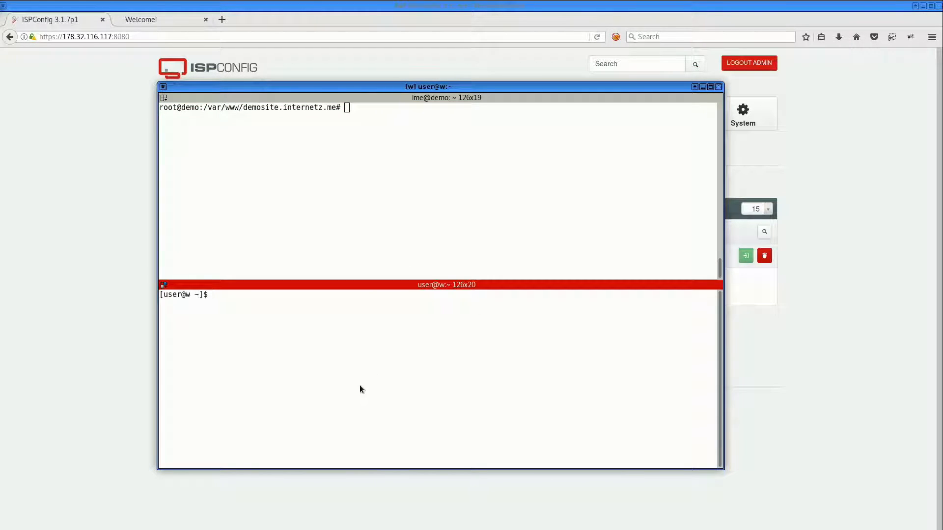
# Scan the server 178.32.116.117 with sudo nmap -sS -v -PN
pyautogui.write('nmap')
pyautogui.press('Return')
pyautogui.hotkey('ctrl', 'l')
pyautogui.write('sudo n')
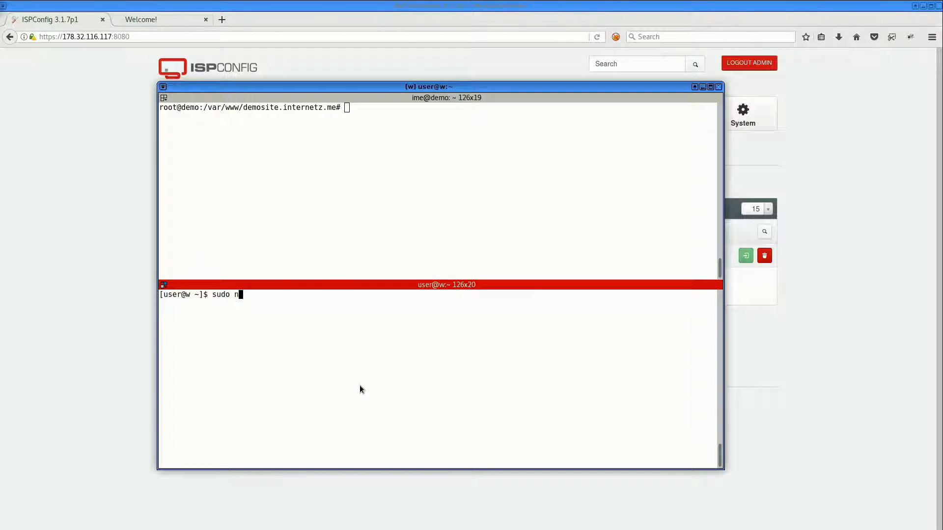
pyautogui.write('map -sS -v -PN')
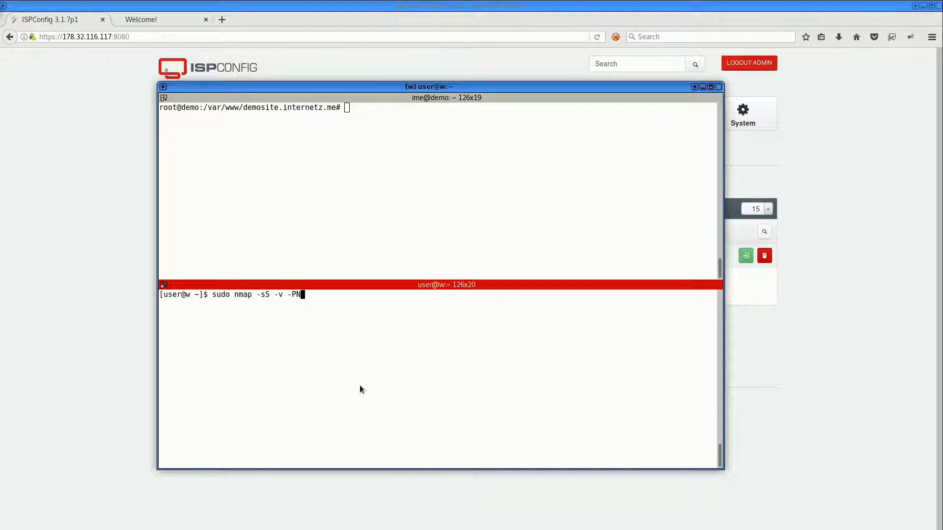
pyautogui.write(' 178.32.116.117')
pyautogui.press('Return')
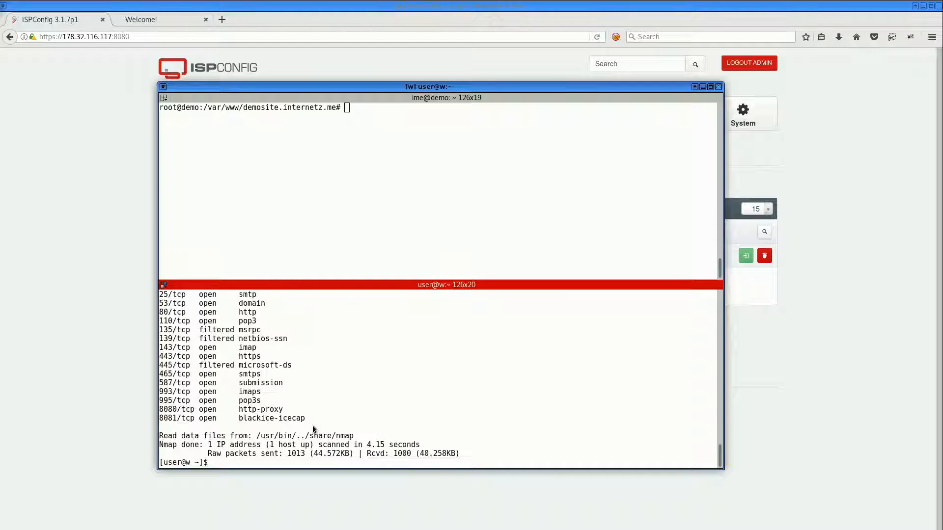
# Examine the open and filtered ports listed in the nmap output
pyautogui.scroll(3, 282, 423)
pyautogui.scroll(-1, 283, 424)
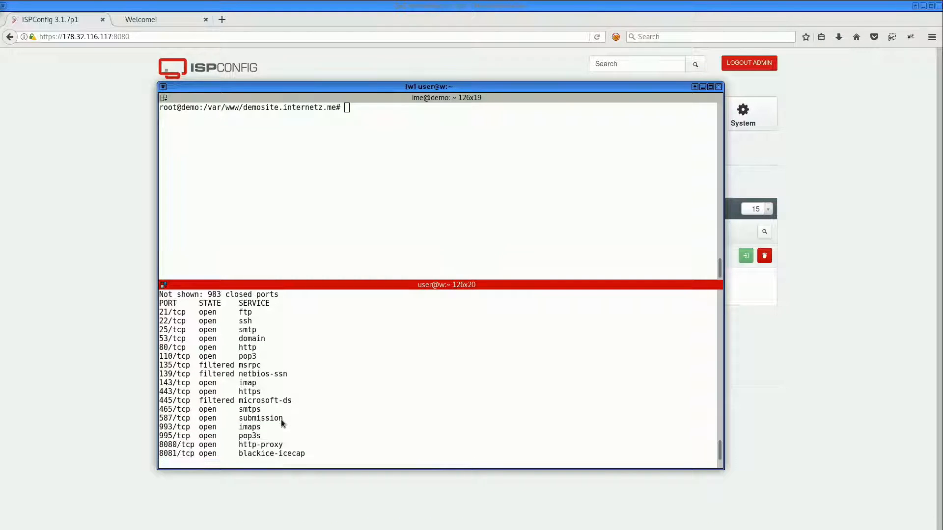
pyautogui.moveTo(161, 313); pyautogui.dragTo(256, 323)
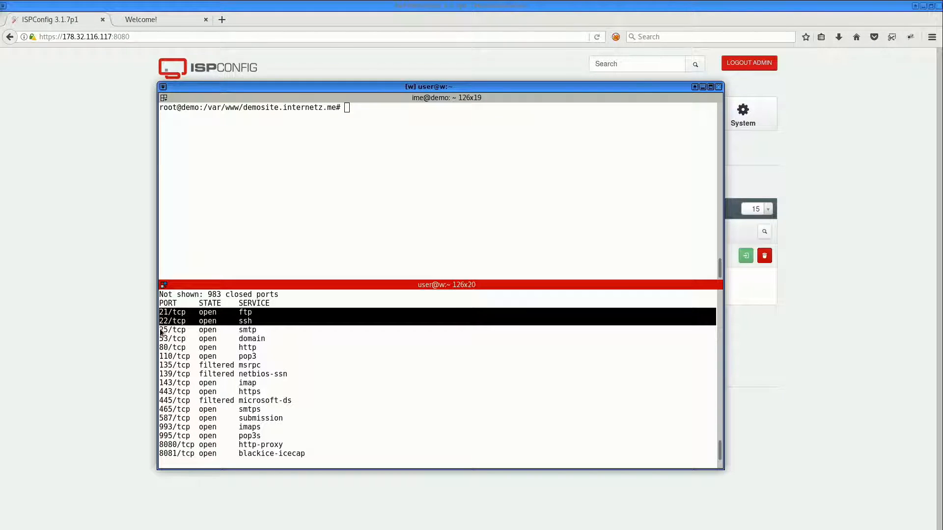
pyautogui.moveTo(160, 321); pyautogui.dragTo(263, 323)
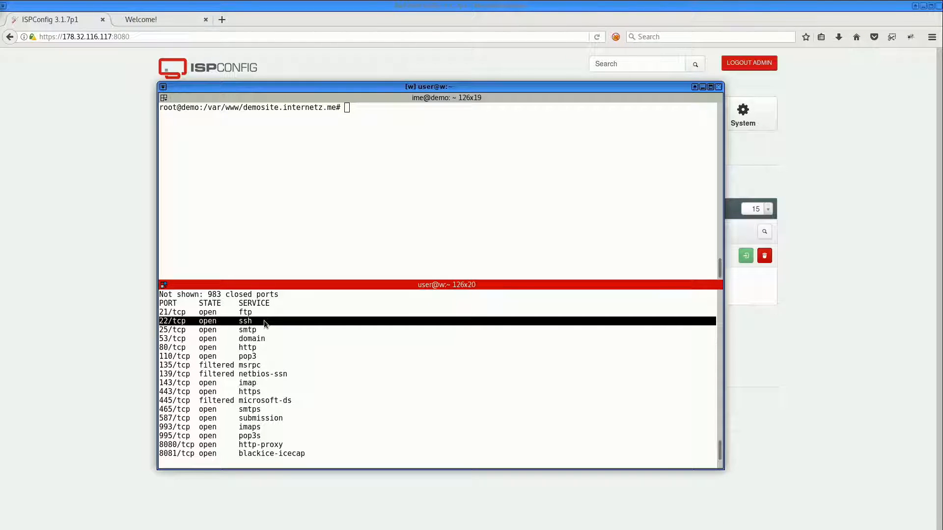
pyautogui.moveTo(160, 391); pyautogui.dragTo(279, 396)
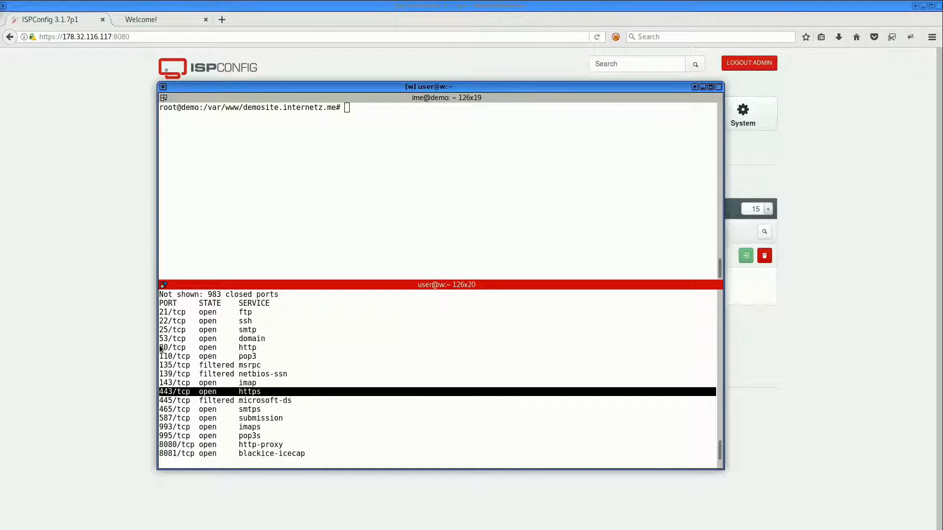
pyautogui.moveTo(160, 347); pyautogui.dragTo(285, 352)
pyautogui.moveTo(160, 444); pyautogui.dragTo(182, 466)
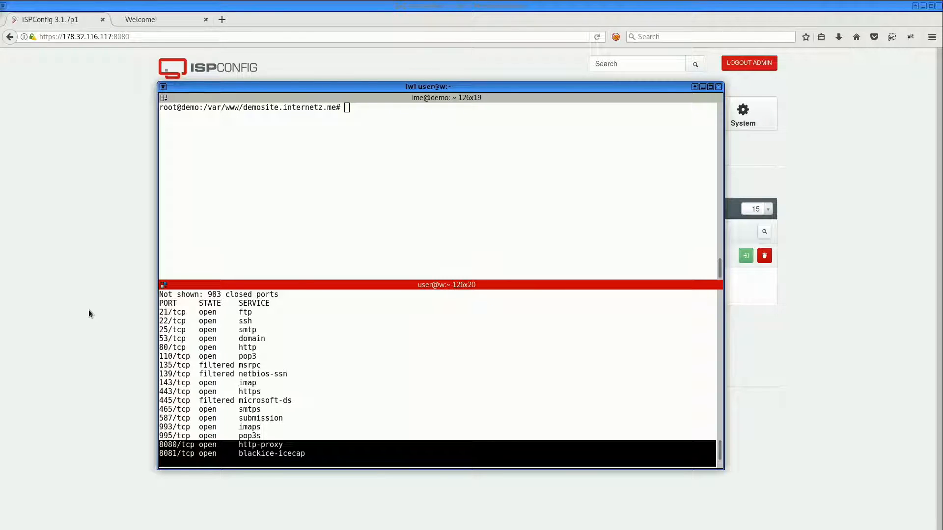
# Start adding a new firewall record in the system firewall settings
pyautogui.click(88, 310)
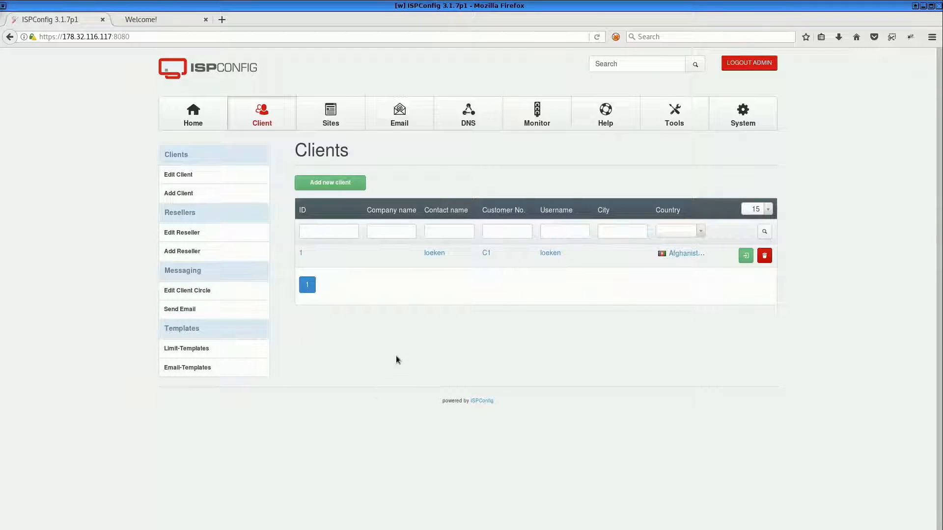
pyautogui.click(698, 112)
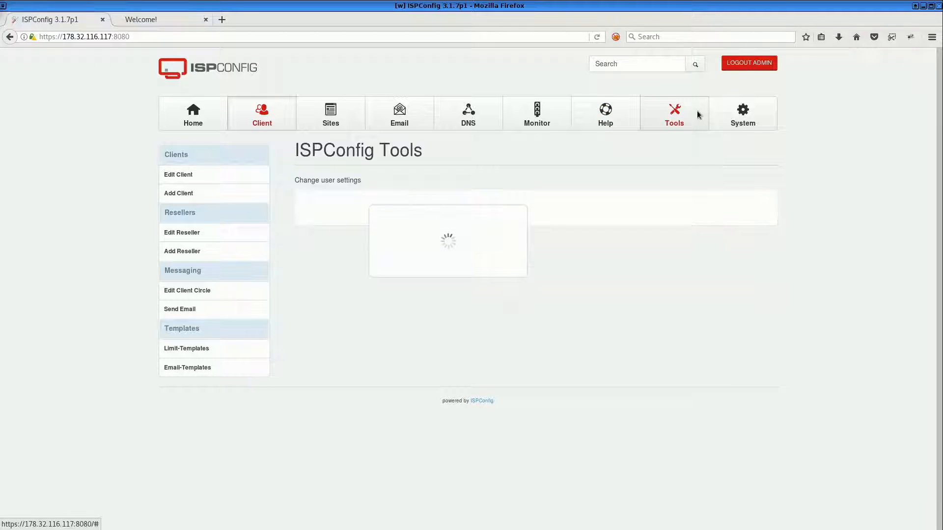
pyautogui.click(744, 111)
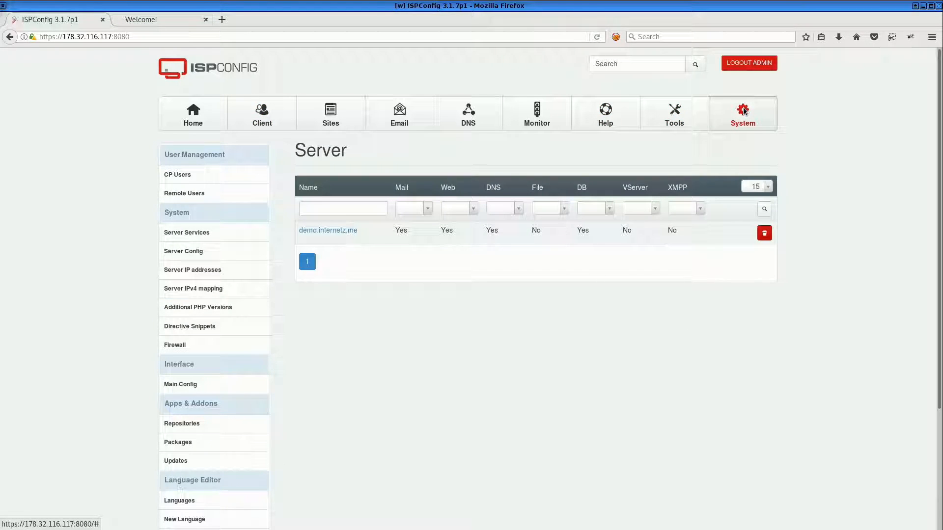
pyautogui.click(166, 344)
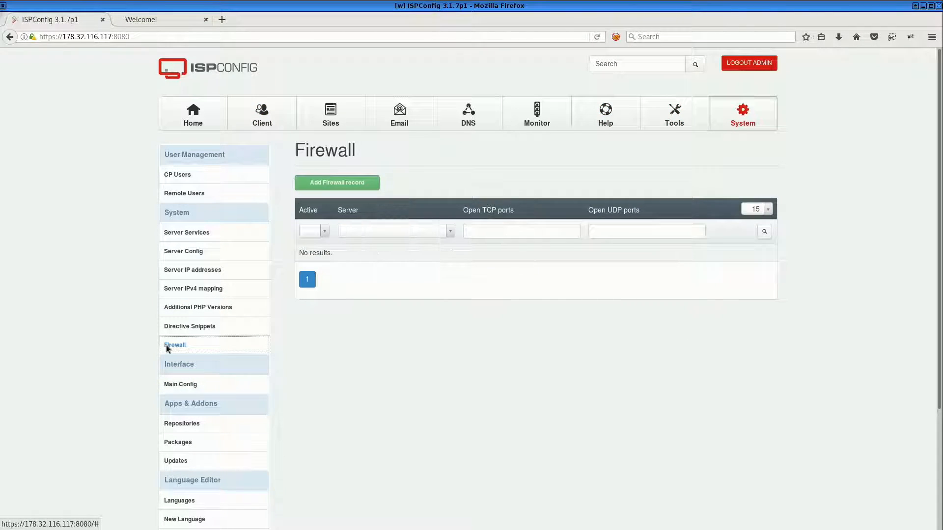
pyautogui.click(323, 182)
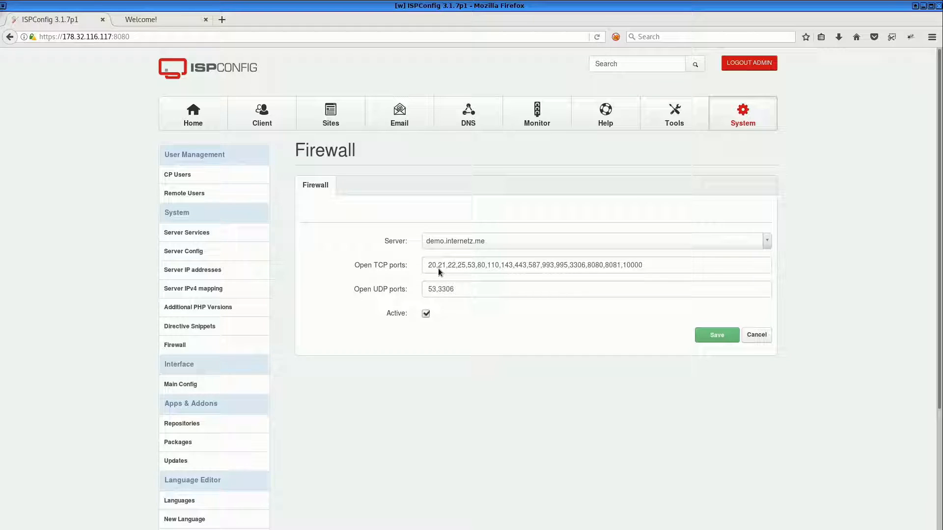
# Reduce the open UDP ports to 3306 and remove port 20 from the open TCP ports
pyautogui.moveTo(449, 290); pyautogui.dragTo(414, 285)
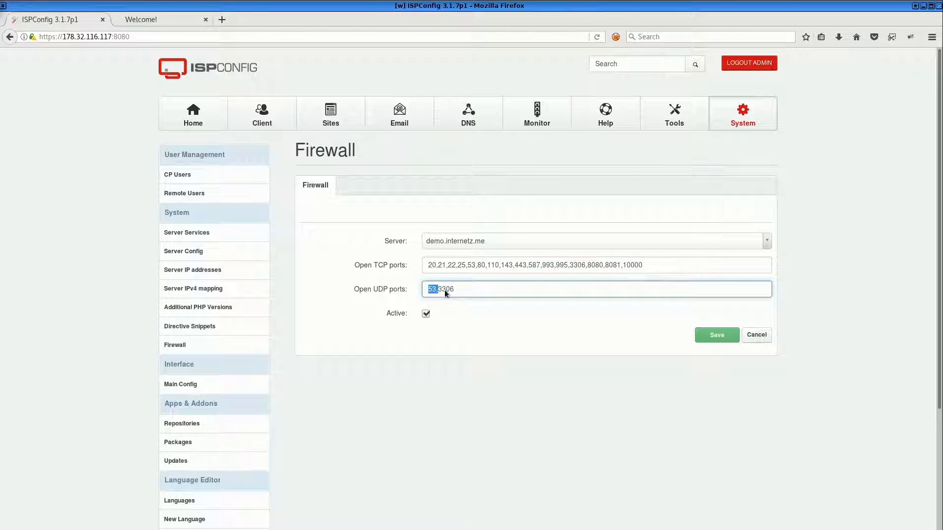
pyautogui.click(428, 266)
pyautogui.press('Delete')
pyautogui.press('Delete')
pyautogui.press('Delete')
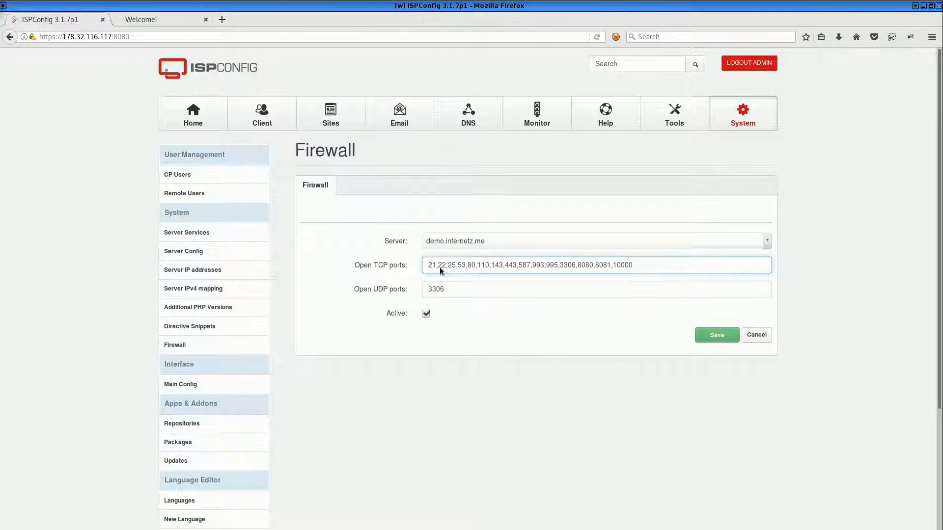
# Trim the open TCP ports list down to 22,80,443,8080,8081
pyautogui.hotkey('shift', 'Home')
pyautogui.press('Delete')
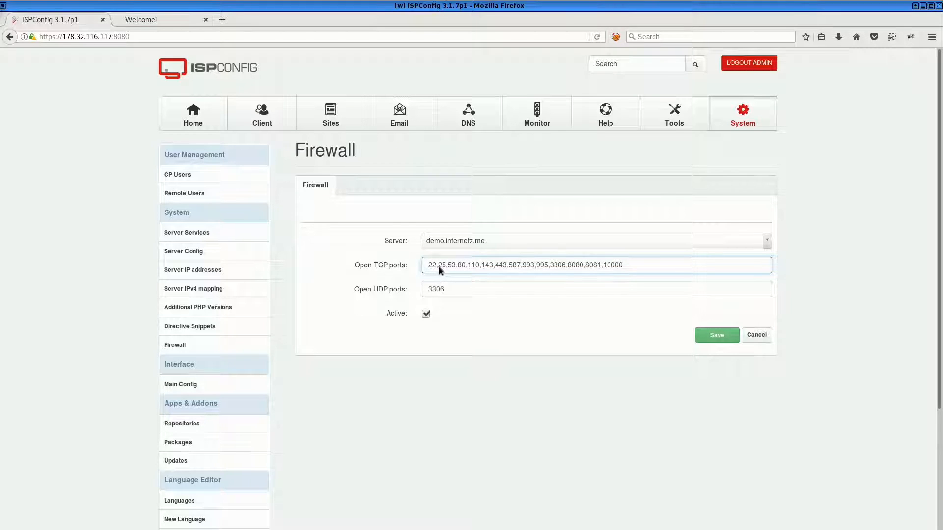
pyautogui.press('Delete')
pyautogui.moveTo(454, 267); pyautogui.dragTo(530, 268)
pyautogui.press('Delete')
pyautogui.press('Delete')
pyautogui.press('Delete')
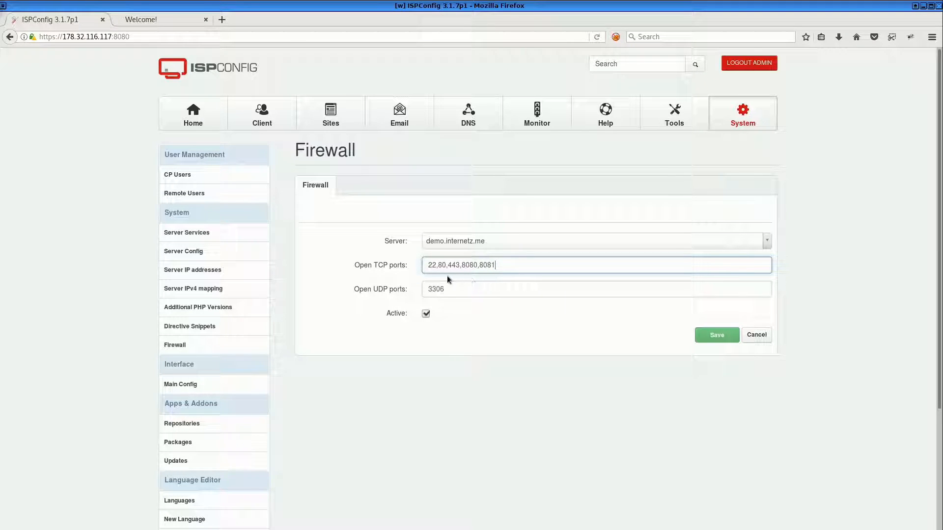
# Insert port 3306 after 443 in the open TCP ports and save the firewall record
pyautogui.click(463, 269)
pyautogui.write('3306,')
pyautogui.hotkey('ctrl', 'a')
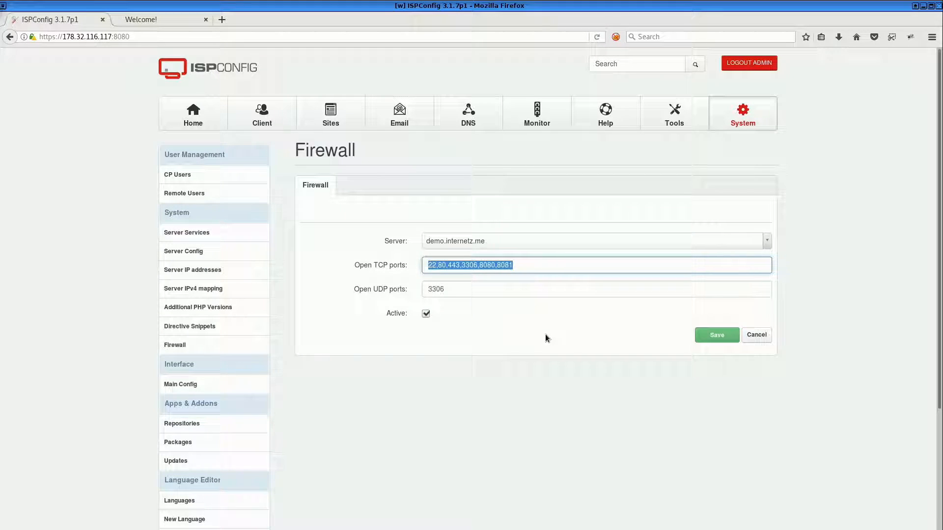
pyautogui.click(441, 267)
pyautogui.click(466, 267)
pyautogui.doubleClick(488, 265)
pyautogui.doubleClick(504, 266)
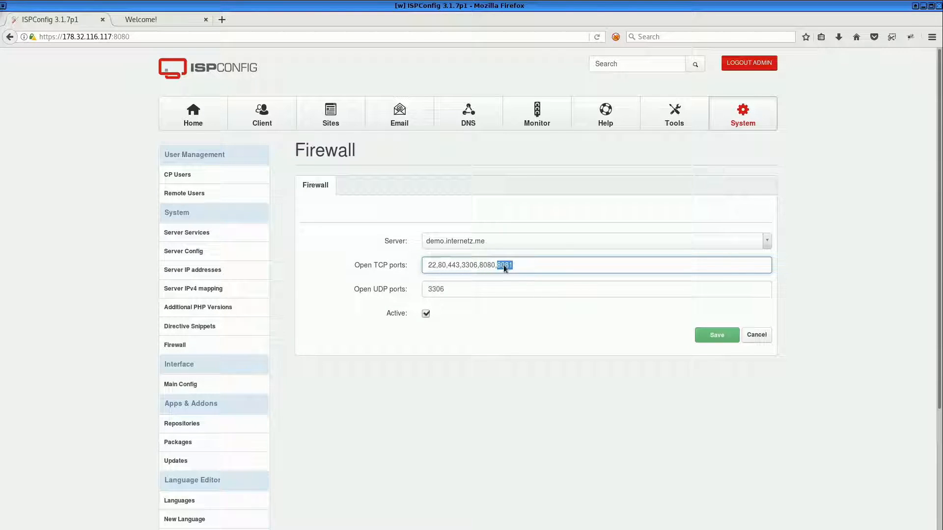
pyautogui.click(428, 290)
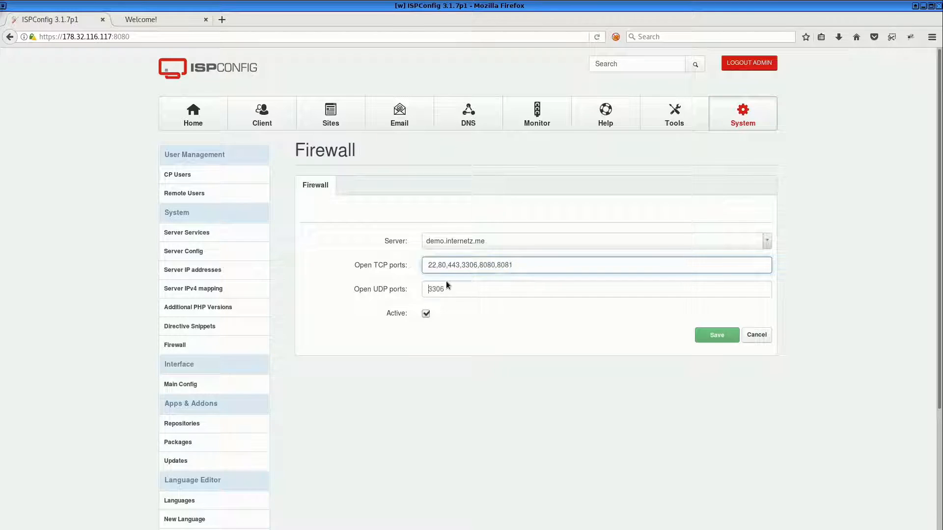
pyautogui.click(710, 332)
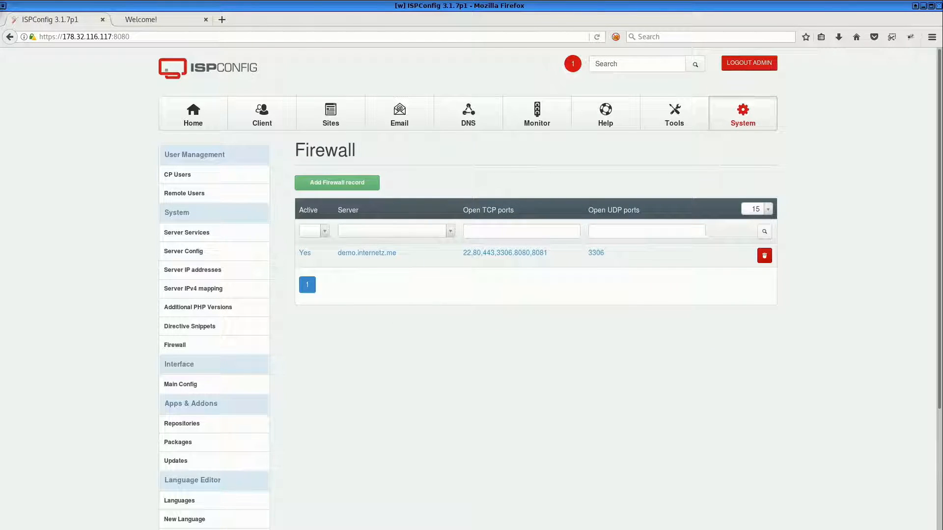
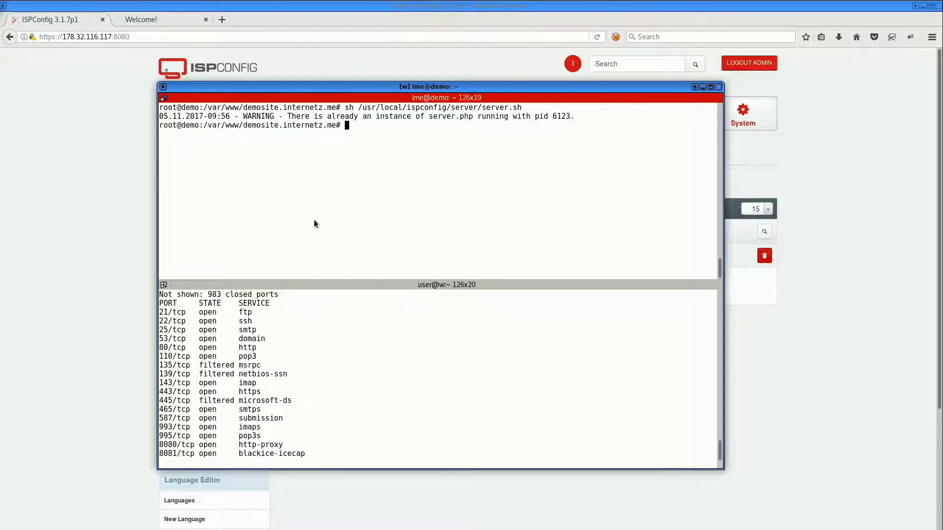
# Display the server's current date and time in the terminal
pyautogui.write('date')
pyautogui.press('Return')
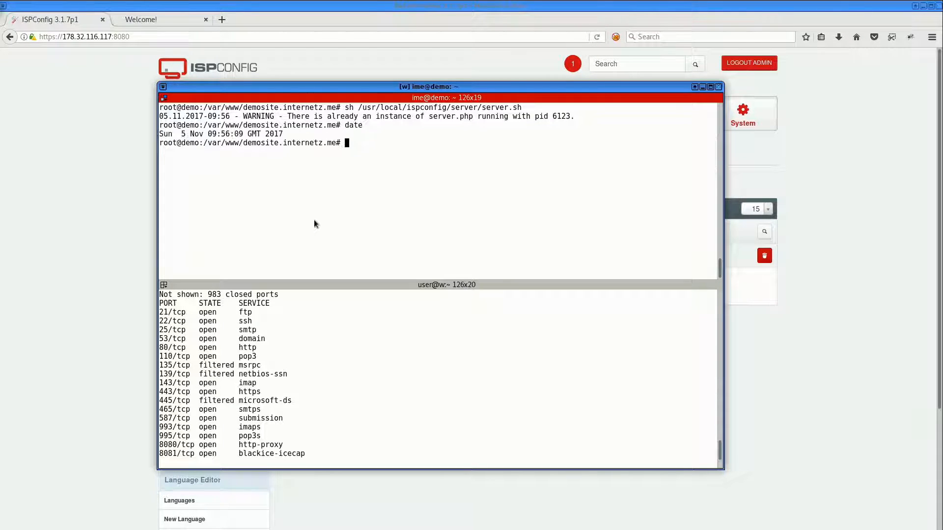
pyautogui.moveTo(237, 136); pyautogui.dragTo(209, 136)
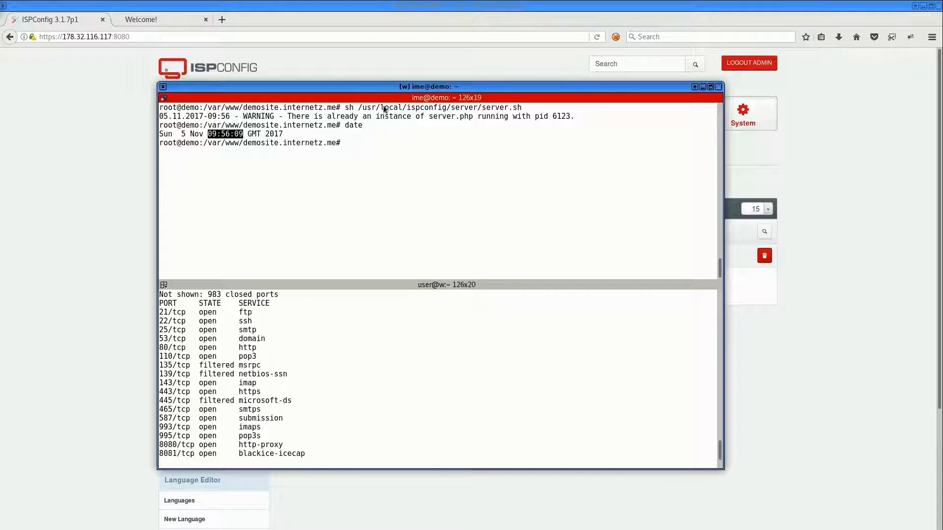
# Print the ISPConfig log /var/log/ispconfig/ispconfig.log and review the ufw allow entries for the firewall change
pyautogui.write('cat /var/log/ispc')
pyautogui.press('Tab')
pyautogui.write('is')
pyautogui.press('Tab')
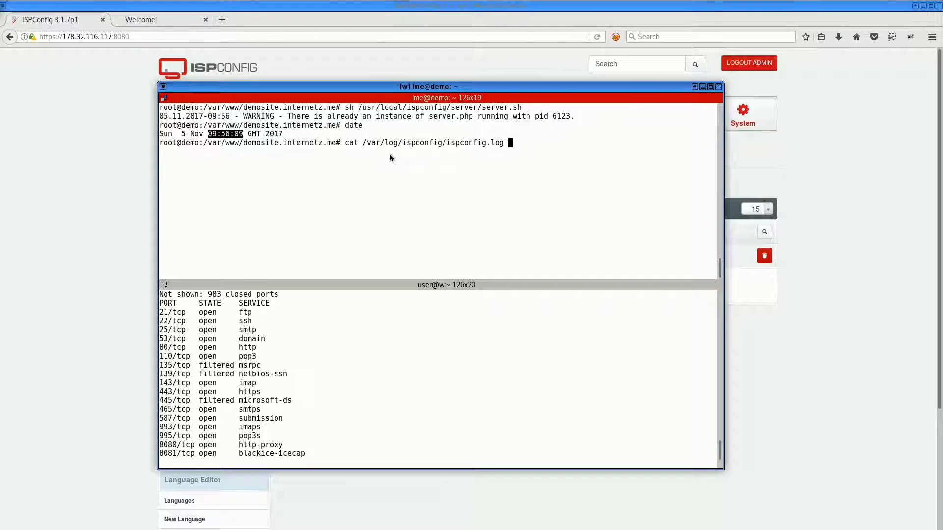
pyautogui.press('Return')
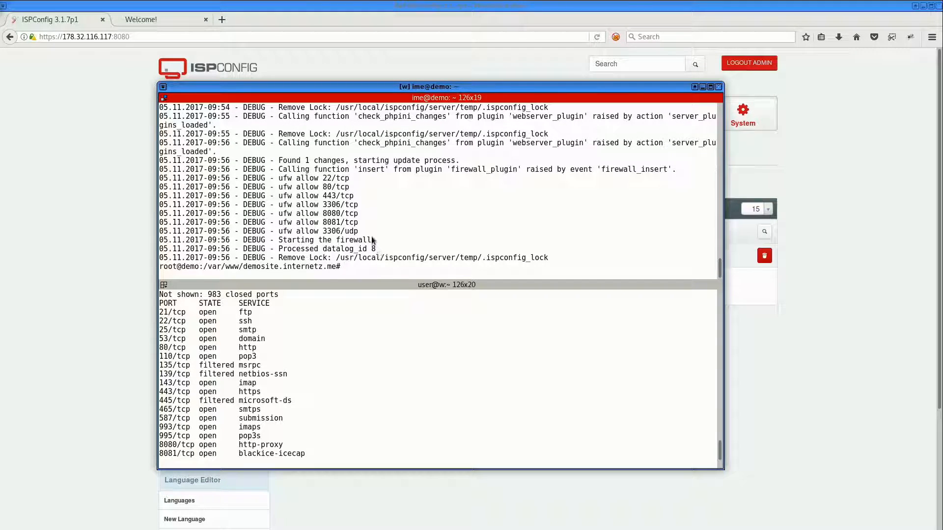
pyautogui.moveTo(371, 234); pyautogui.dragTo(143, 182)
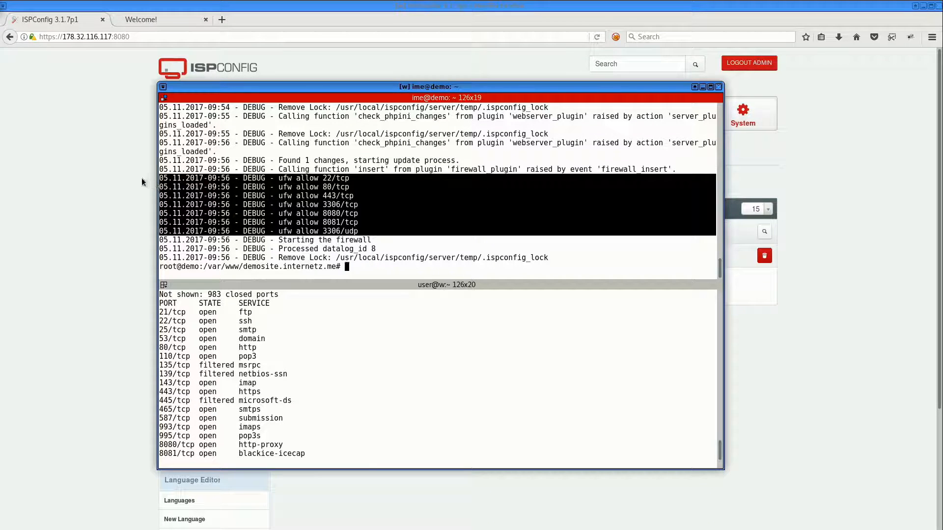
pyautogui.scroll(5, 440, 194)
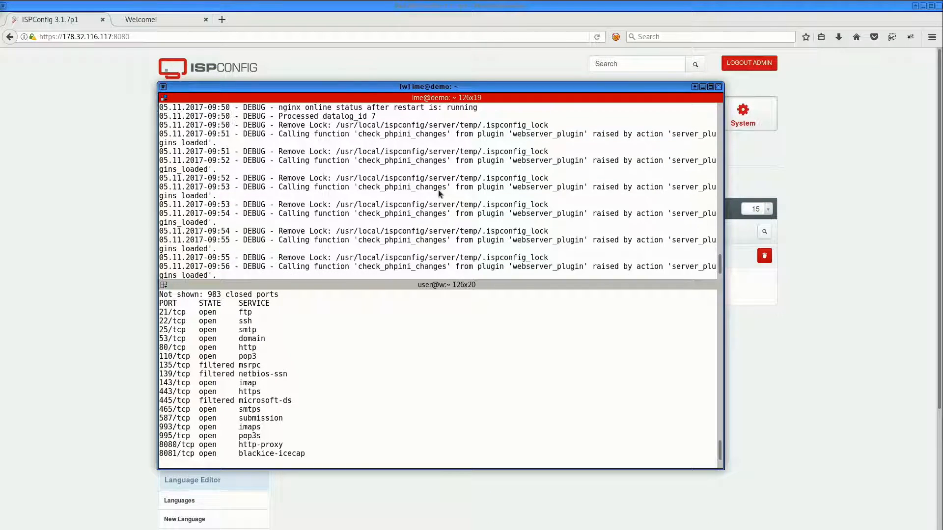
pyautogui.scroll(1, 440, 194)
pyautogui.scroll(-6, 417, 201)
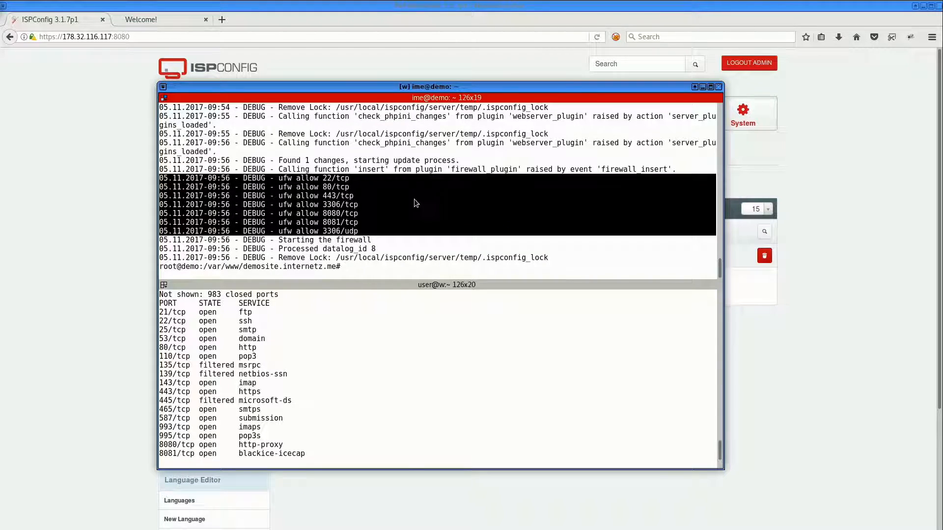
# Clear the terminal, list the iptables rules with iptables -L, and review the ufw-user-input chain
pyautogui.hotkey('ctrl', 'l')
pyautogui.write('ptable')
pyautogui.hotkey('ctrl', 'c')
pyautogui.write('iptables -L')
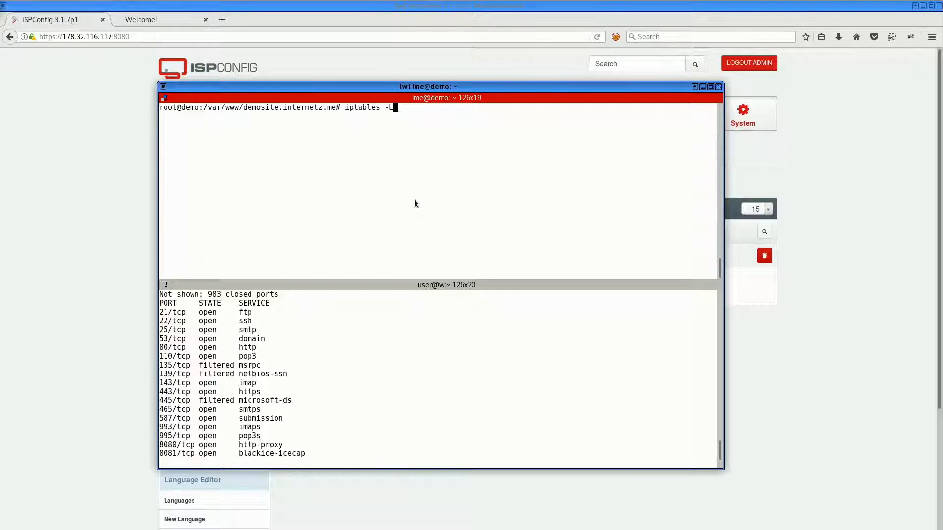
pyautogui.press('Return')
pyautogui.scroll(5, 406, 227)
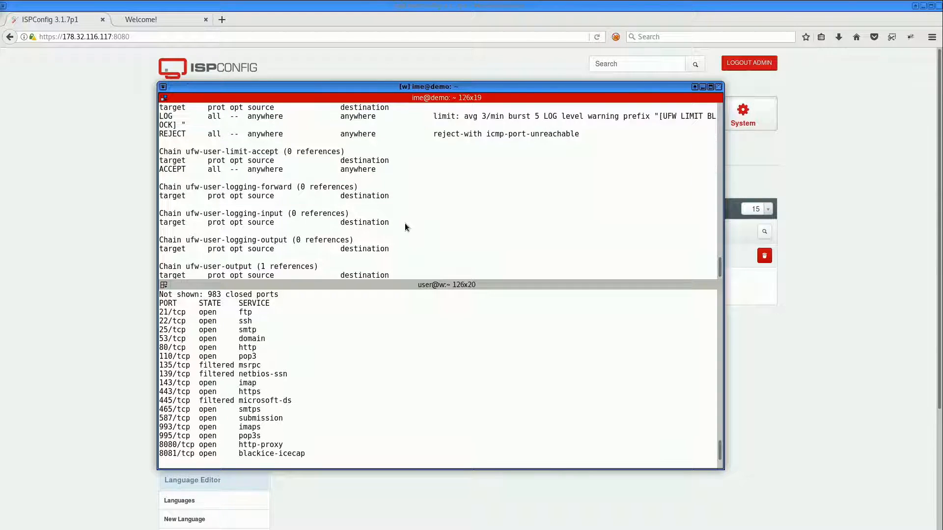
pyautogui.scroll(1, 404, 223)
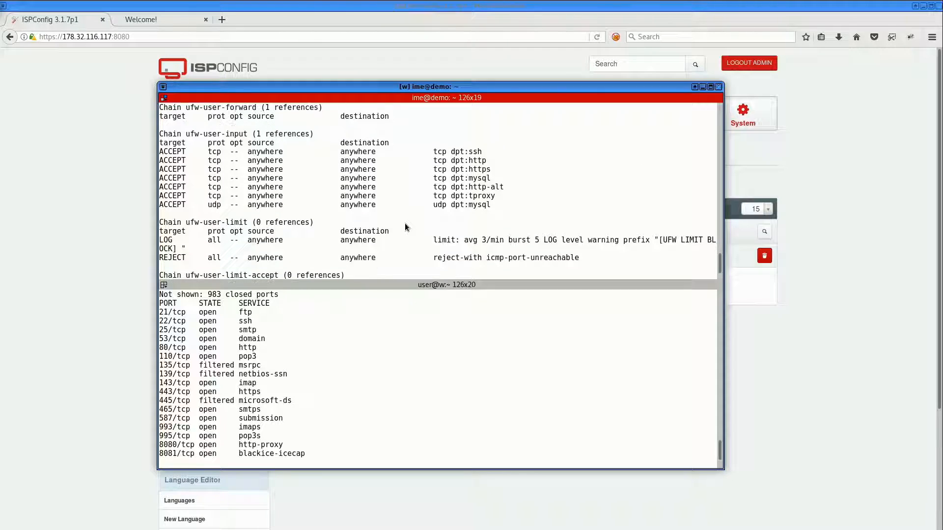
pyautogui.moveTo(328, 215); pyautogui.dragTo(141, 150)
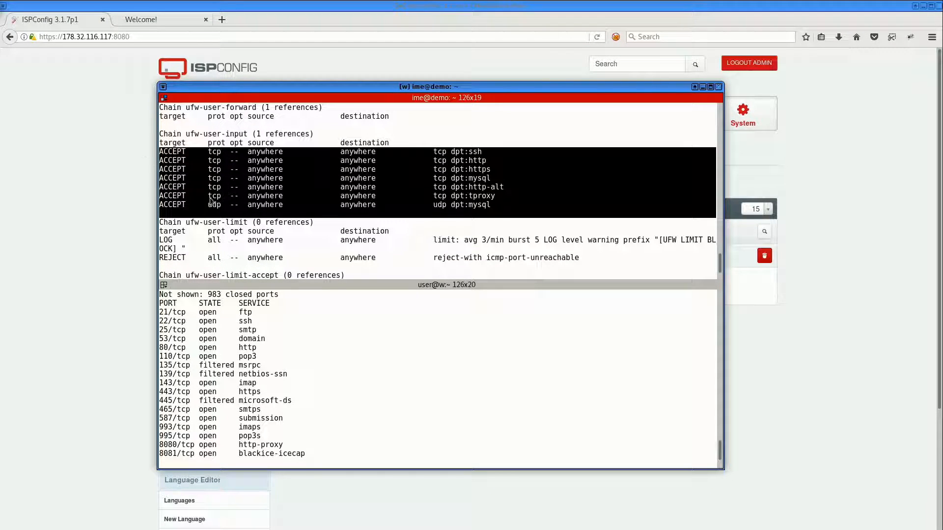
# Split the lower terminal pane vertically to open a second local shell
pyautogui.click(355, 367)
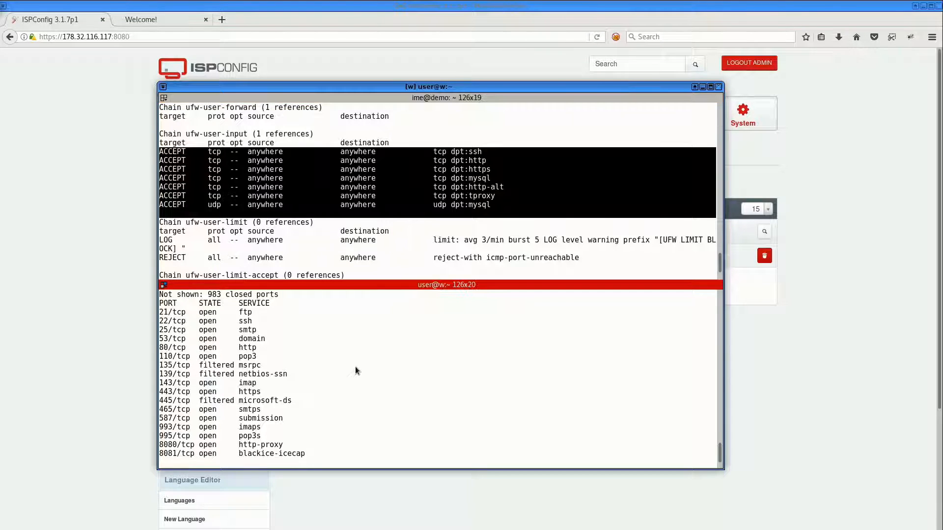
pyautogui.rightClick(427, 347)
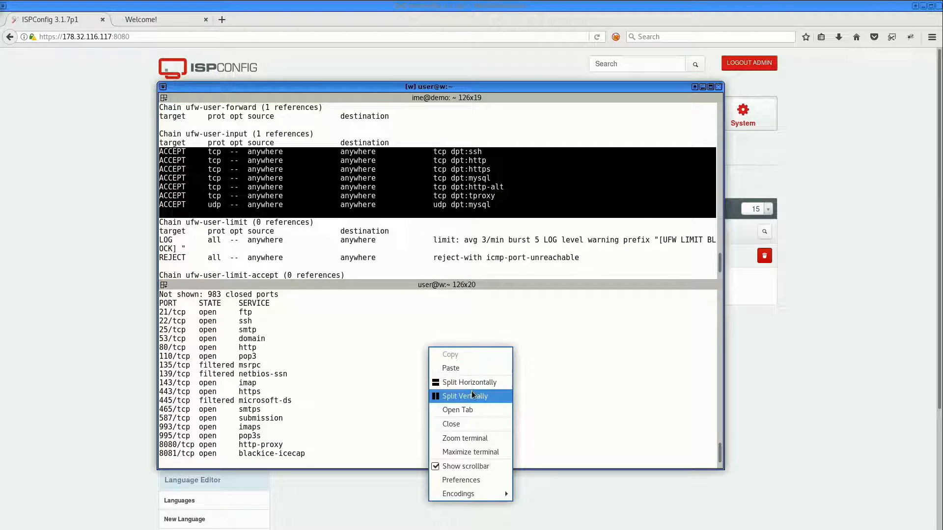
pyautogui.click(472, 395)
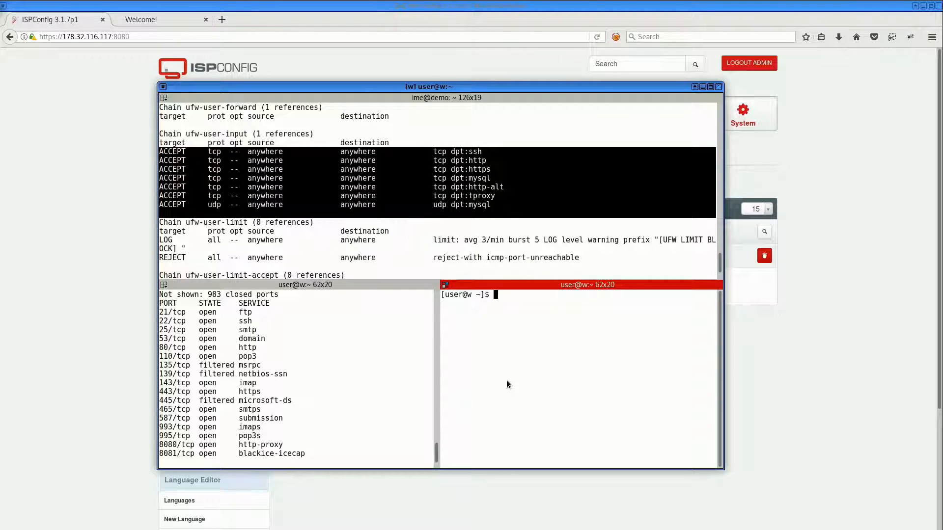
# Copy the earlier nmap command and rerun sudo nmap -sS -v -PN 178.32.116.117 in the new pane
pyautogui.scroll(12, 332, 388)
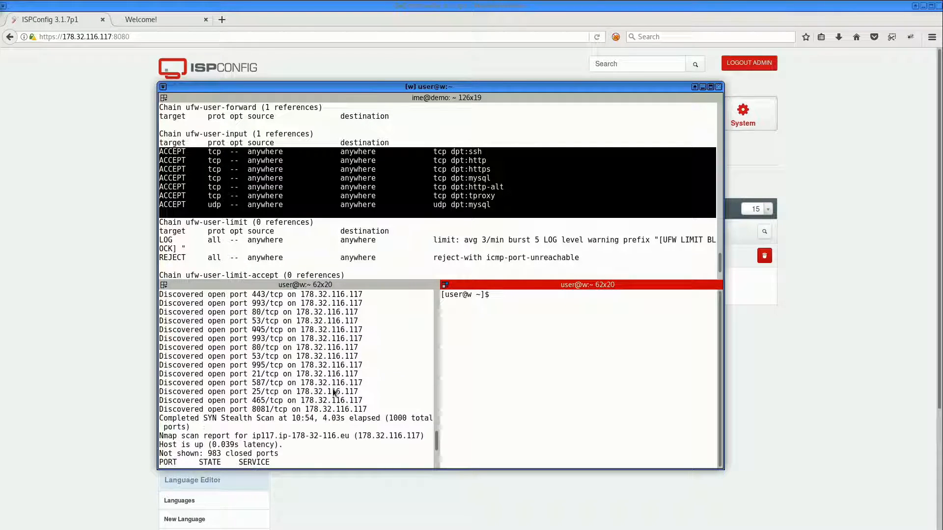
pyautogui.scroll(-1, 262, 390)
pyautogui.moveTo(212, 348); pyautogui.dragTo(365, 348)
pyautogui.rightClick(366, 349)
pyautogui.click(376, 357)
pyautogui.scroll(-4, 370, 355)
pyautogui.scroll(1, 370, 355)
pyautogui.scroll(-7, 371, 355)
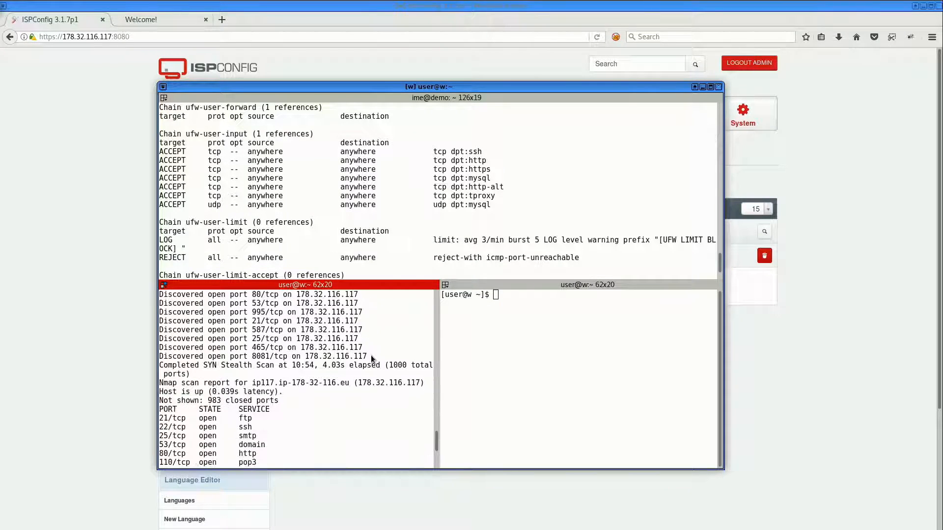
pyautogui.scroll(-1, 370, 355)
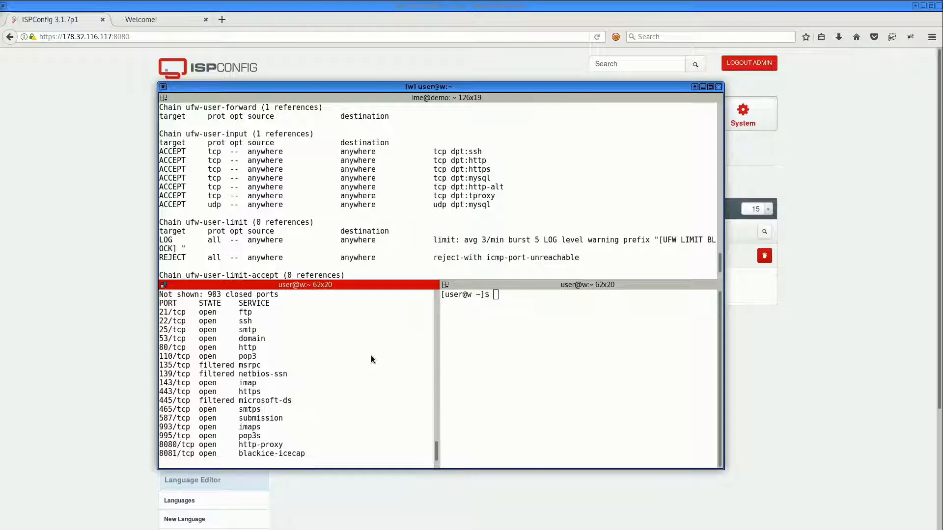
pyautogui.rightClick(499, 334)
pyautogui.click(536, 356)
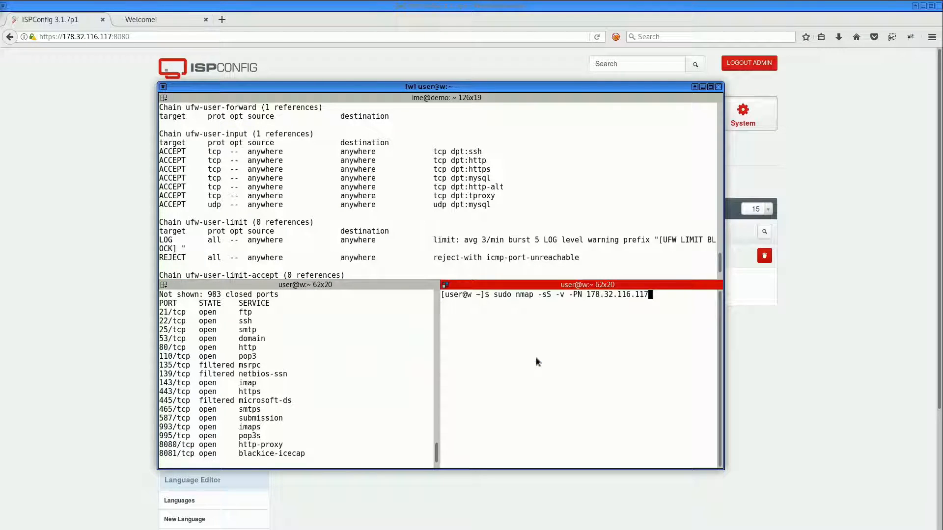
pyautogui.press('Return')
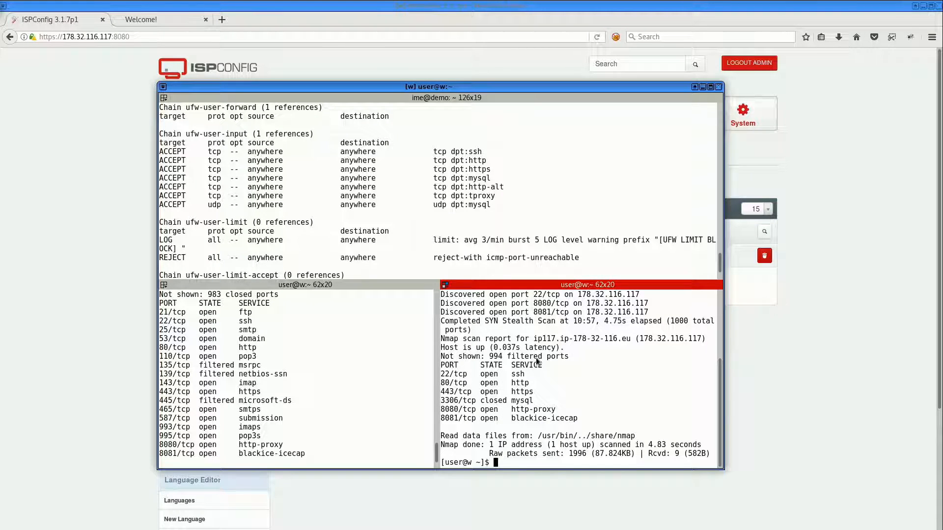
pyautogui.moveTo(578, 420); pyautogui.dragTo(441, 375)
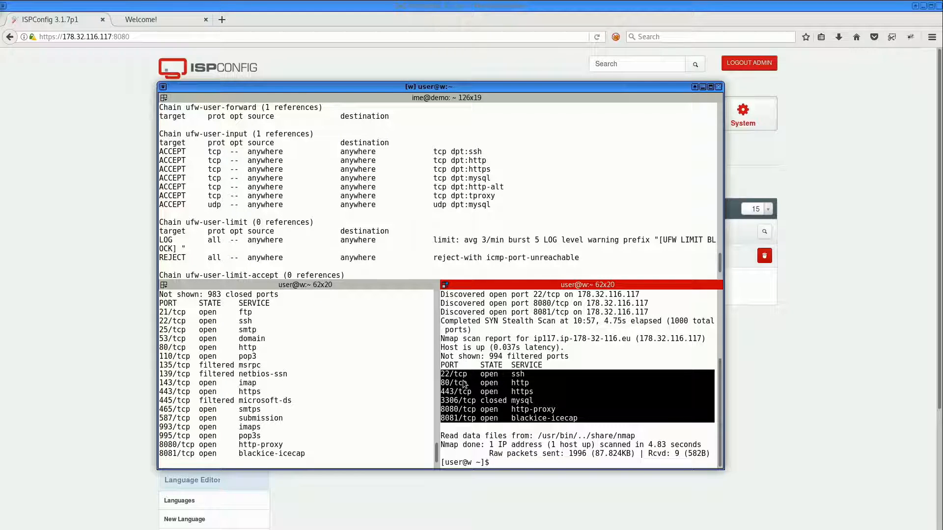
# Check the demosite.internetz.me website tab and the firewall record list in ISPConfig
pyautogui.click(166, 14)
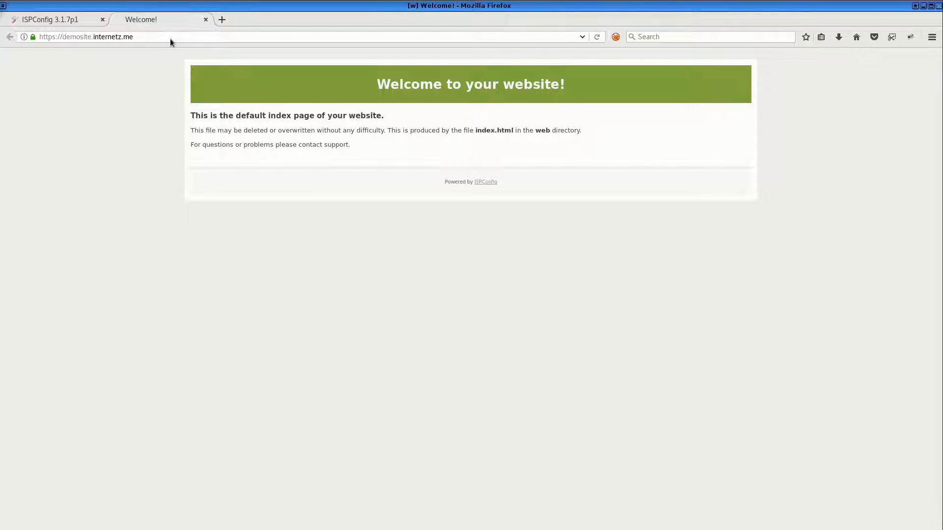
pyautogui.click(75, 18)
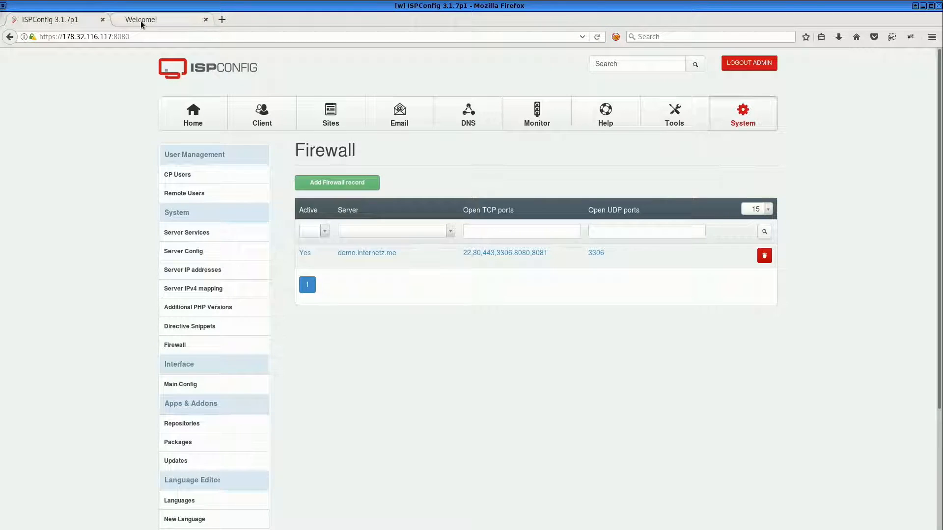
pyautogui.click(140, 21)
pyautogui.doubleClick(46, 36)
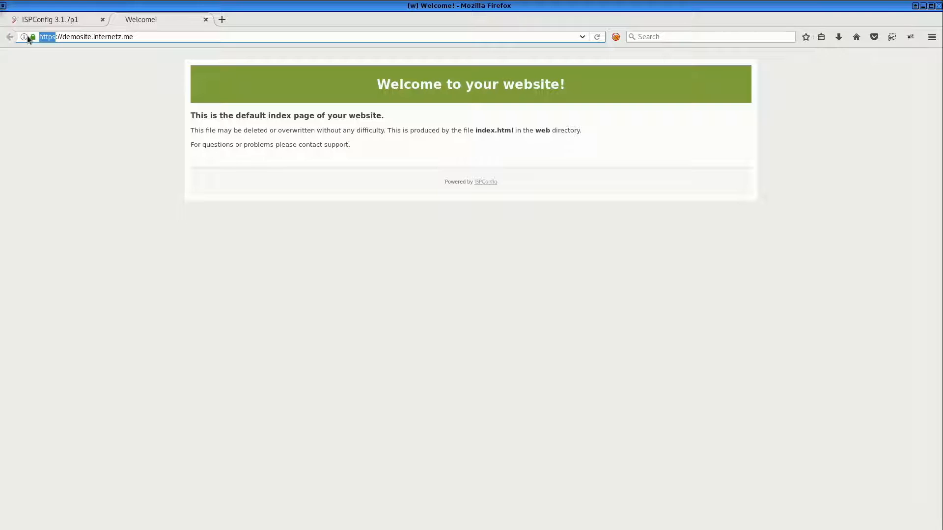
pyautogui.click(43, 19)
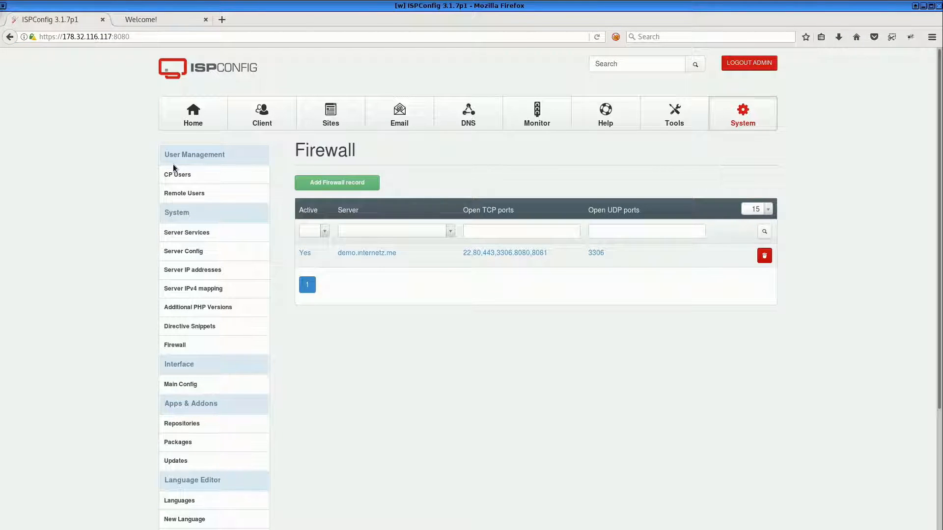
# Open the Shell User list under Sites and start adding a new shell user
pyautogui.click(338, 124)
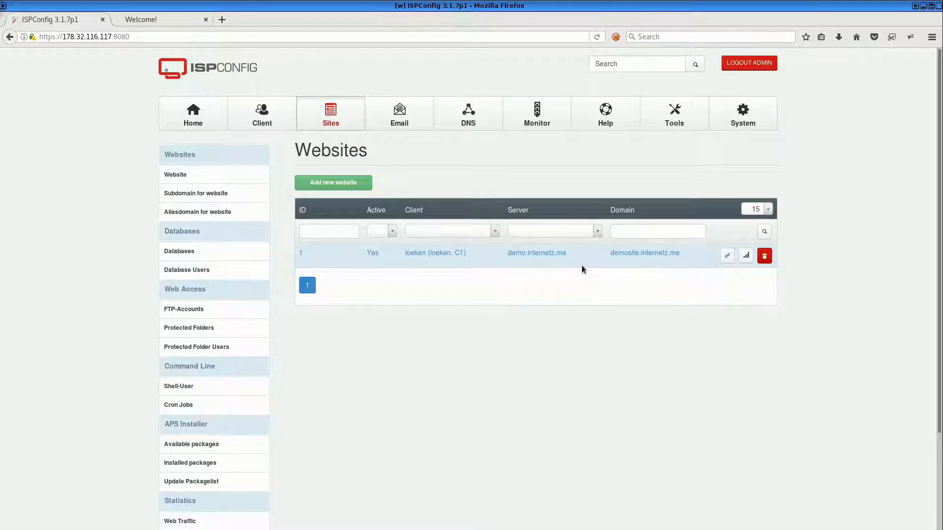
pyautogui.scroll(-4, 555, 291)
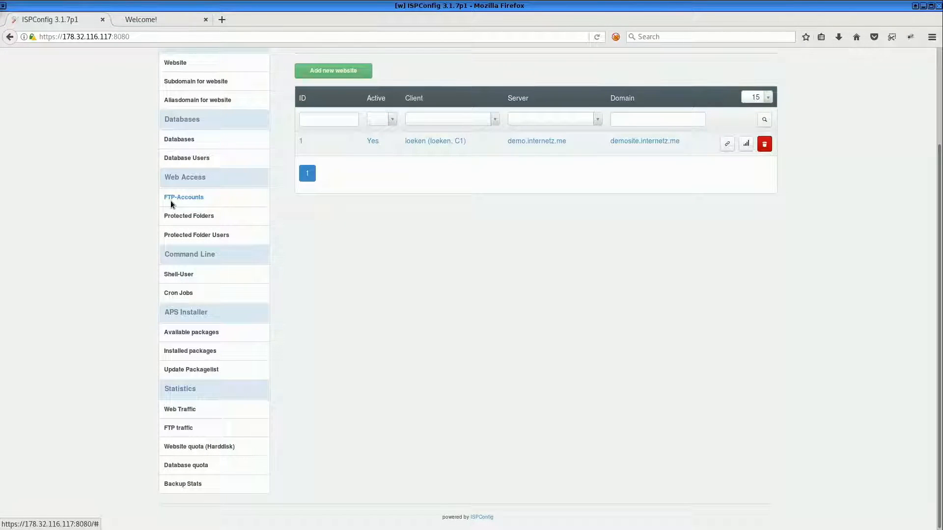
pyautogui.click(179, 273)
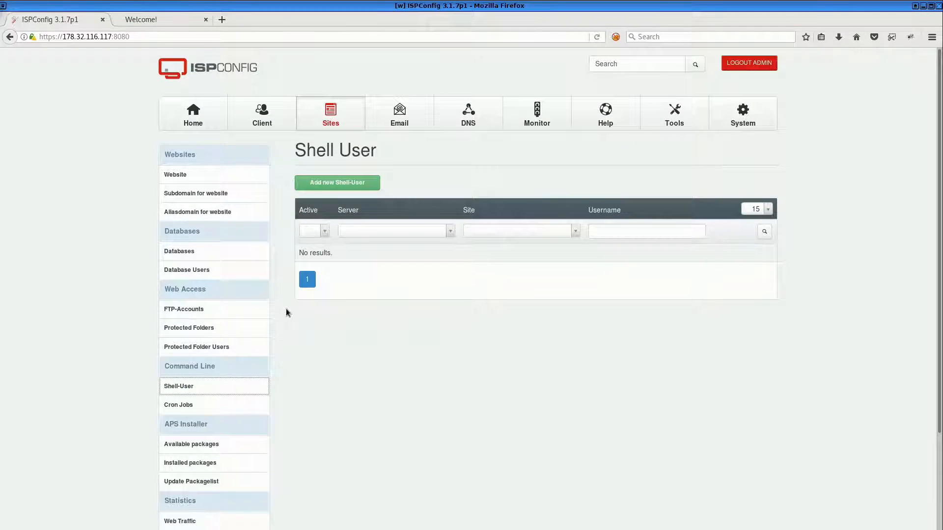
pyautogui.click(331, 191)
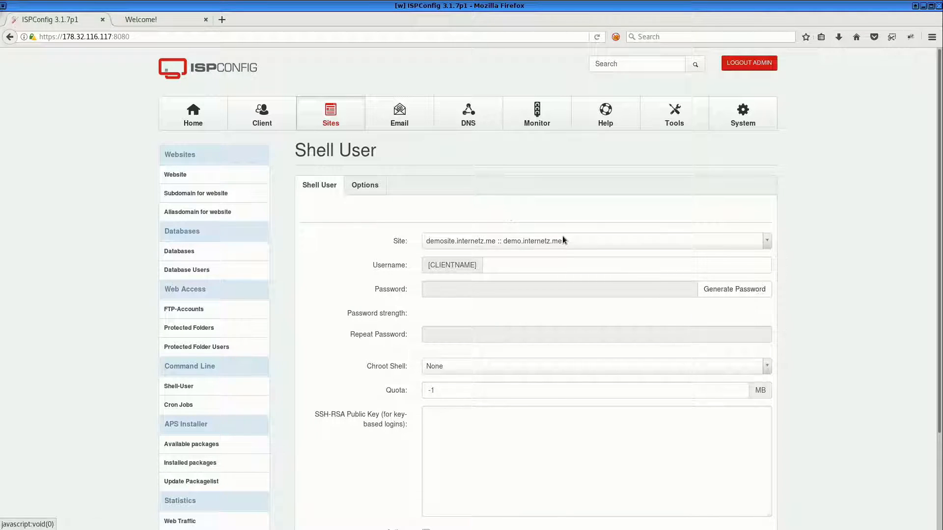
# Enter ssh as the shell user's username and generate a password for it
pyautogui.click(533, 265)
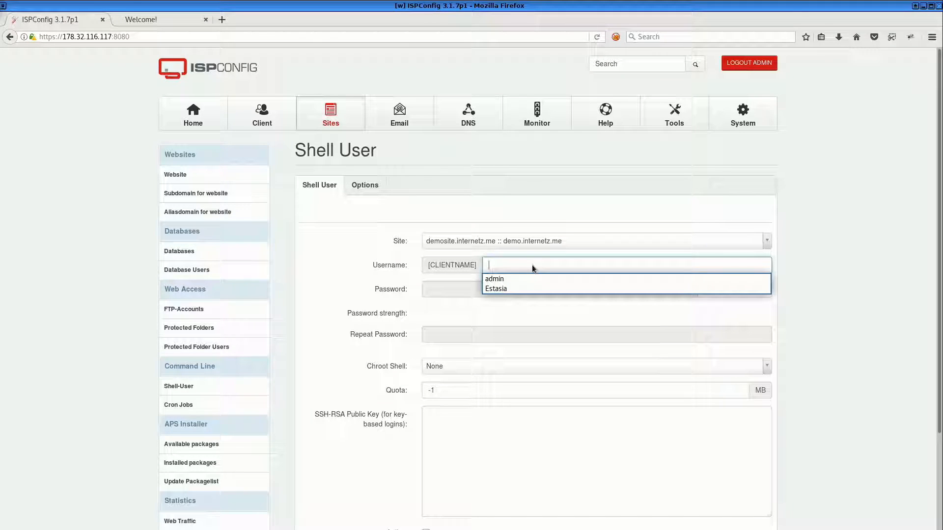
pyautogui.write('scp')
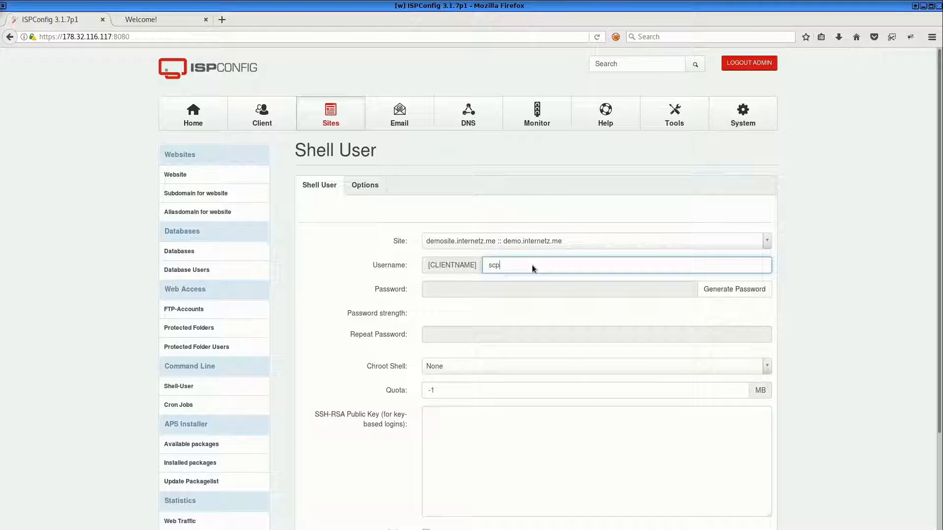
pyautogui.press('Tab')
pyautogui.hotkey('shift', 'Tab')
pyautogui.write('ssh')
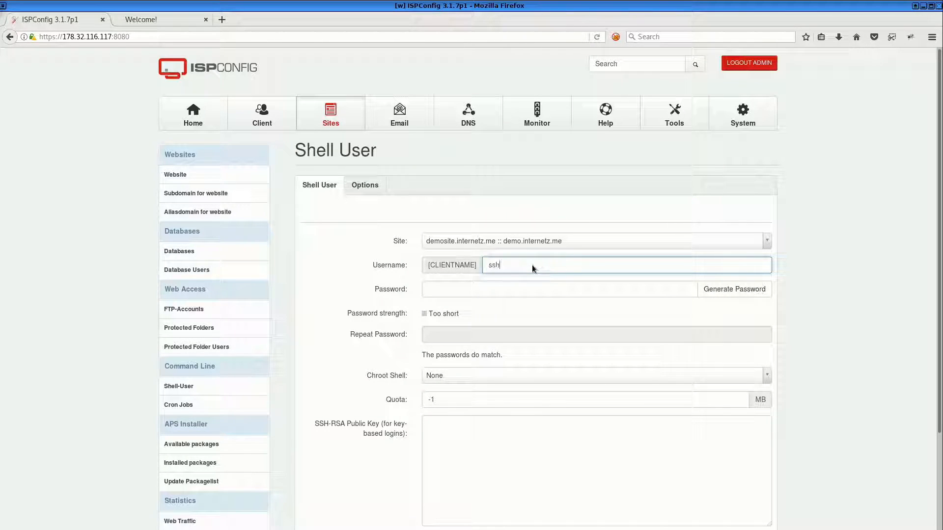
pyautogui.click(710, 291)
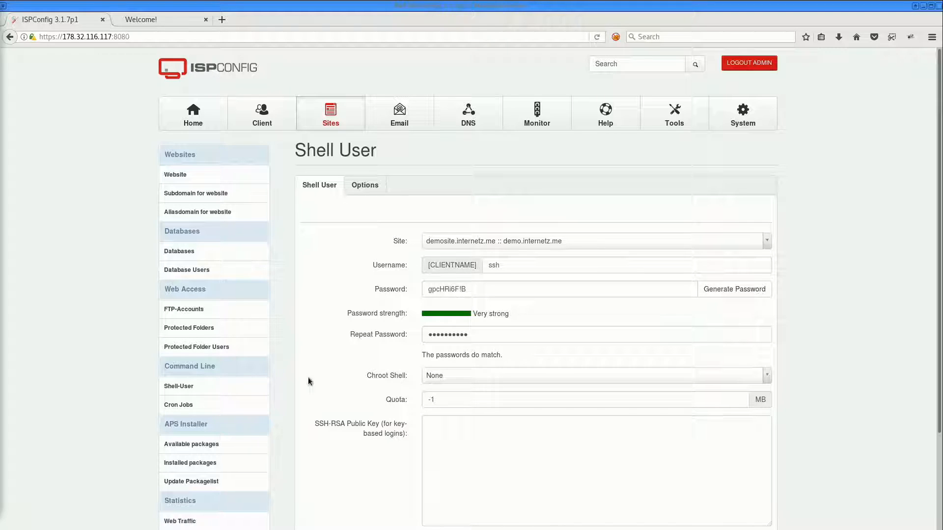
# Place the cursor in the SSH-RSA Public Key field for key-based logins
pyautogui.scroll(-3, 391, 349)
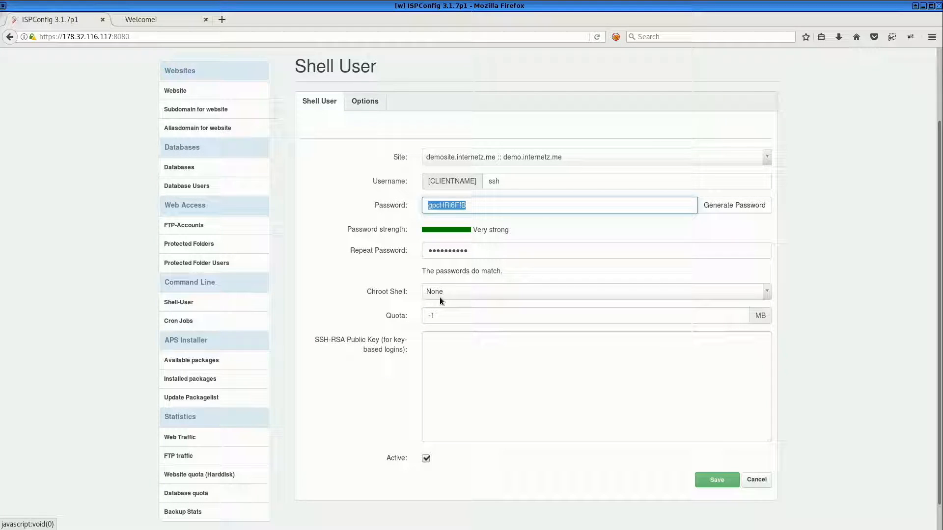
pyautogui.click(440, 357)
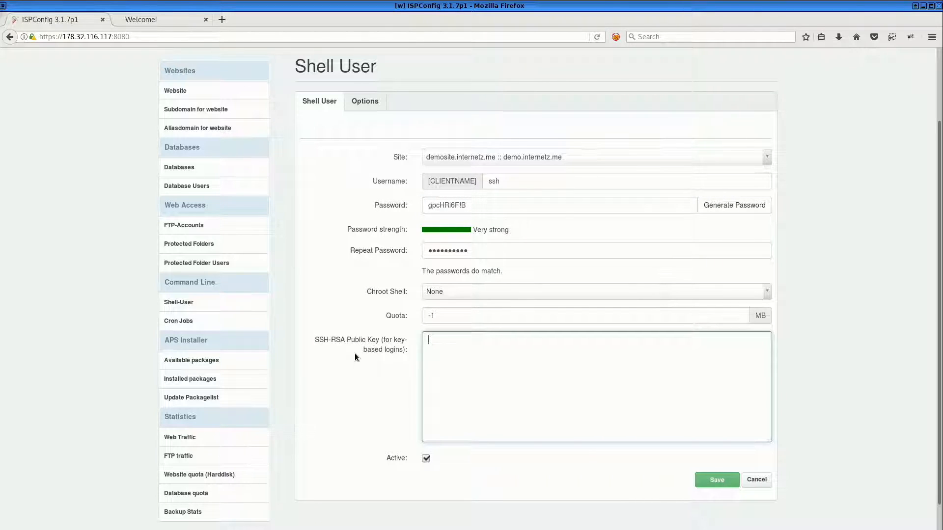
pyautogui.moveTo(314, 339); pyautogui.dragTo(404, 349)
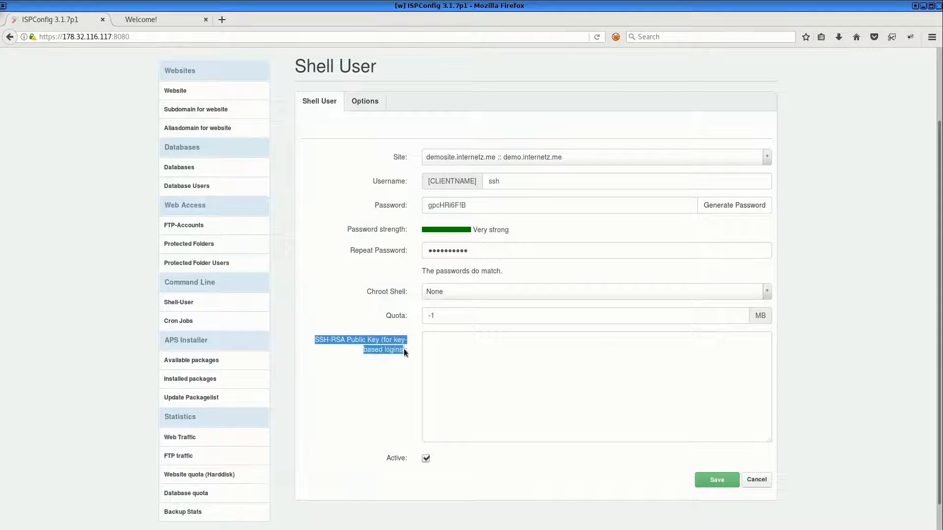
pyautogui.click(509, 370)
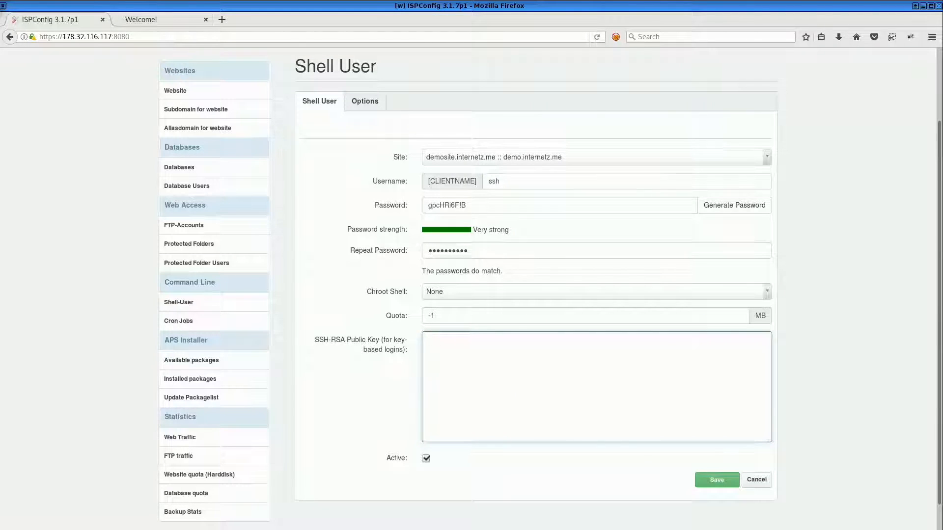
# Split the upper terminal pane vertically and start a cat command to print the public key
pyautogui.hotkey('alt', 'Tab')
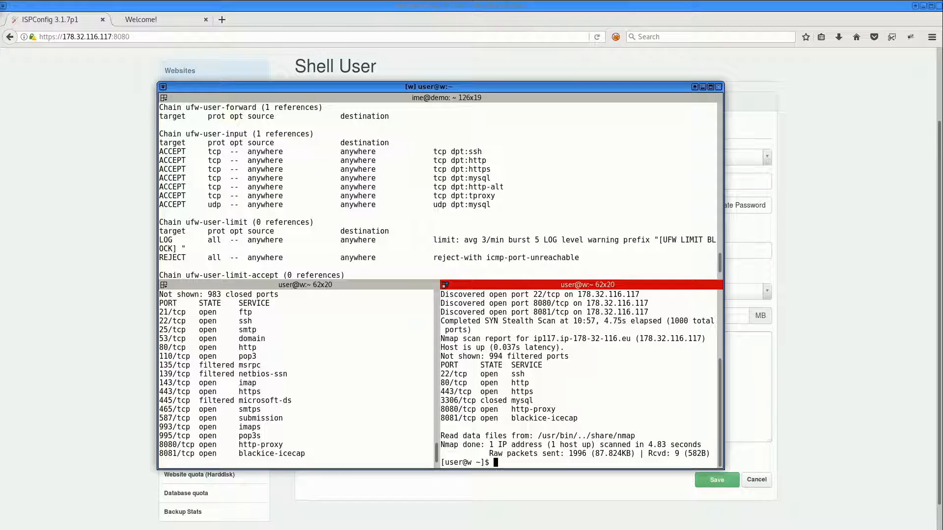
pyautogui.rightClick(396, 158)
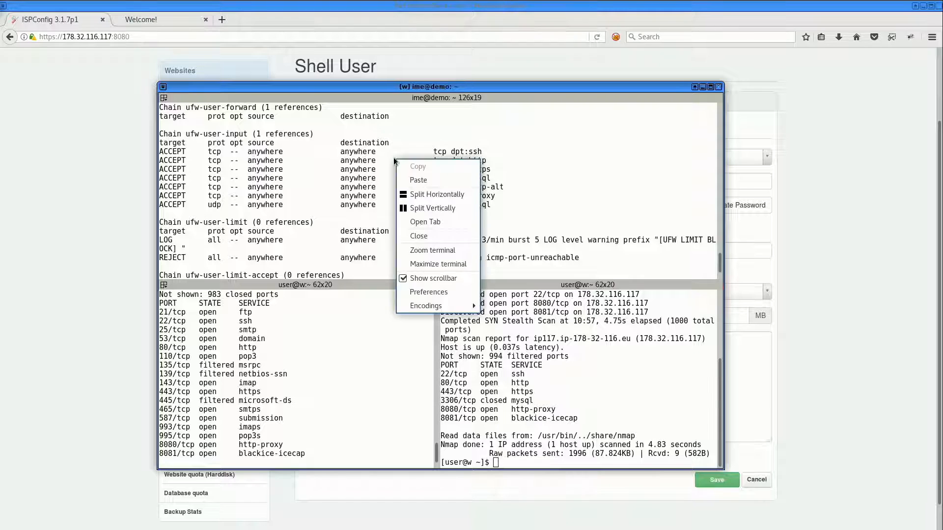
pyautogui.click(439, 209)
# Write the command ssh-keygen -t rsa in the key terminal pane to generate an RSA key pair
pyautogui.write('cat ')
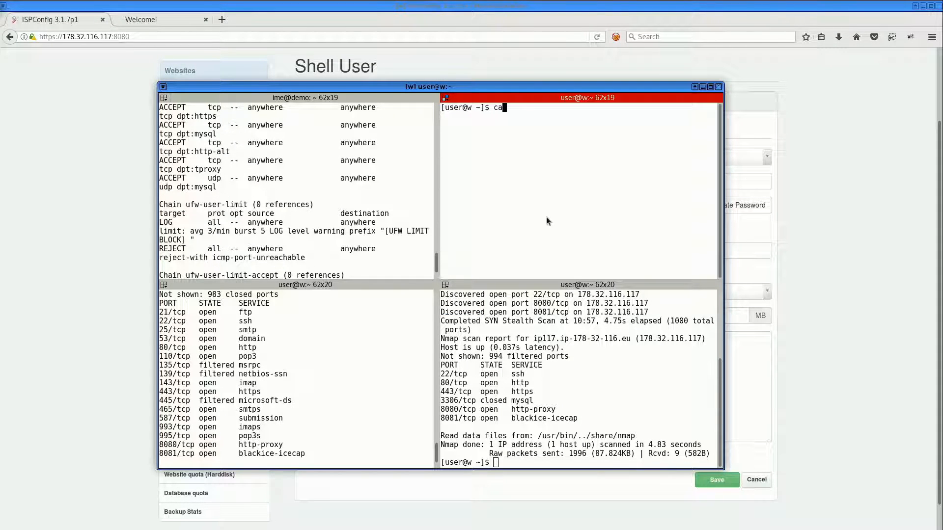
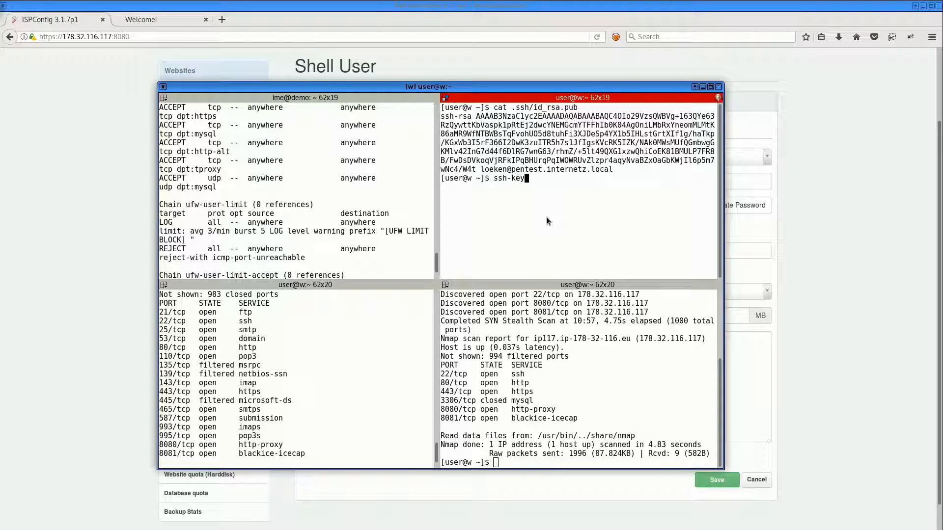
# Write the command ssh-keygen -t rsa in the key terminal pane to generate an RSA key pair
pyautogui.write('n -t rsa')
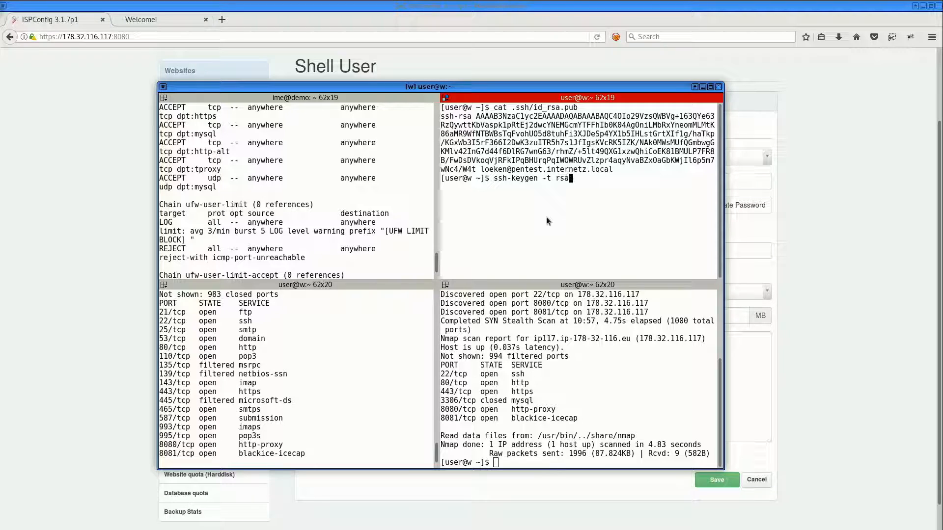
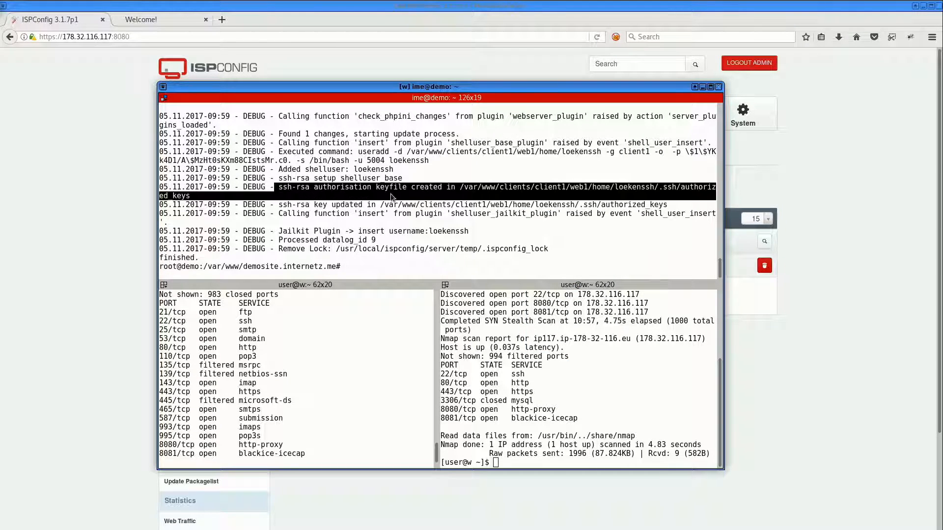
# Select the authorized_keys file path from the server log, close the terminal, and select the shell user's username in the Shell User list
pyautogui.doubleClick(503, 189)
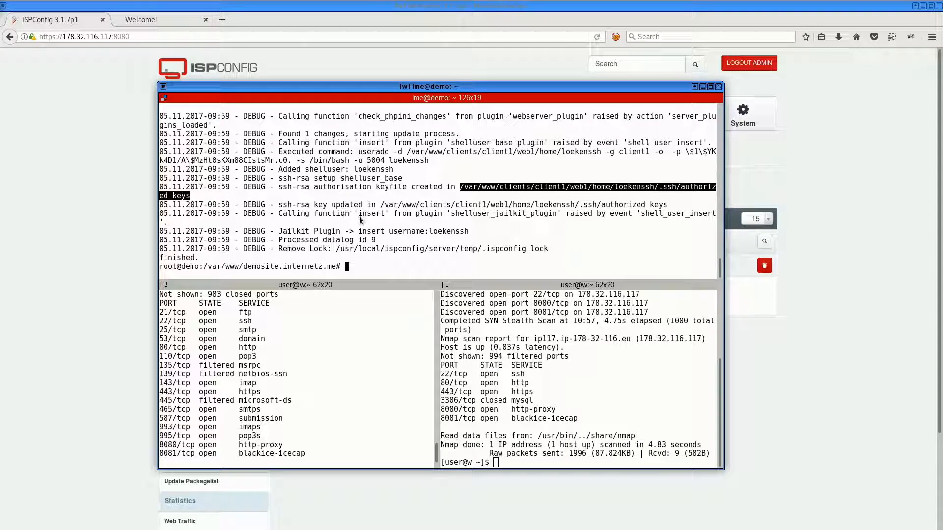
pyautogui.rightClick(387, 153)
pyautogui.click(93, 173)
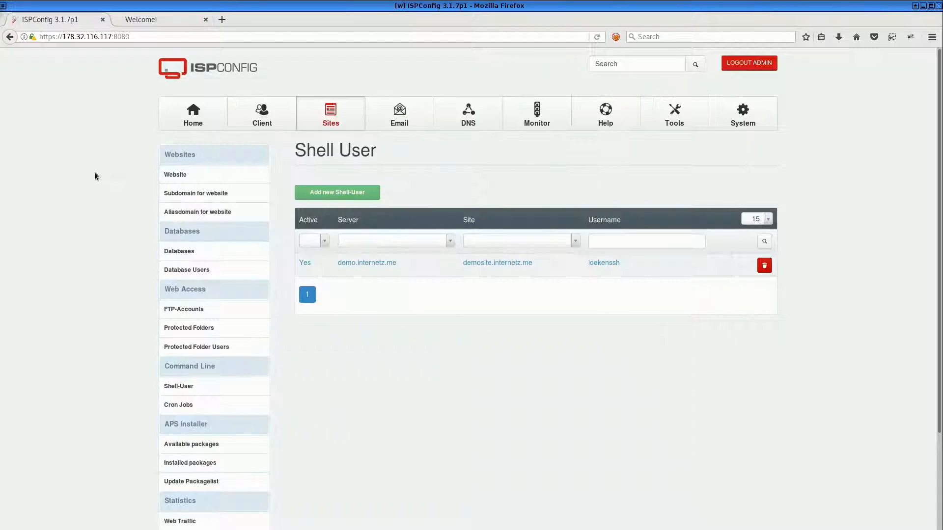
pyautogui.moveTo(647, 274); pyautogui.dragTo(588, 260)
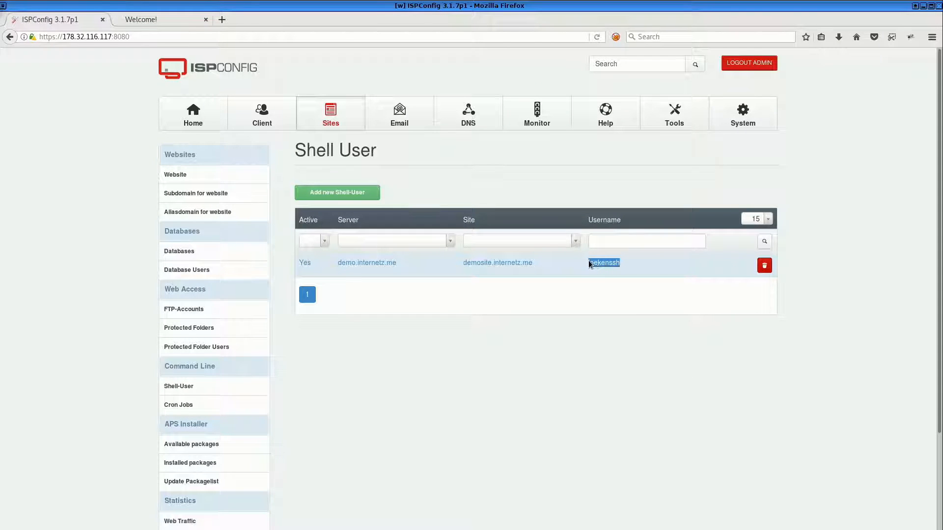
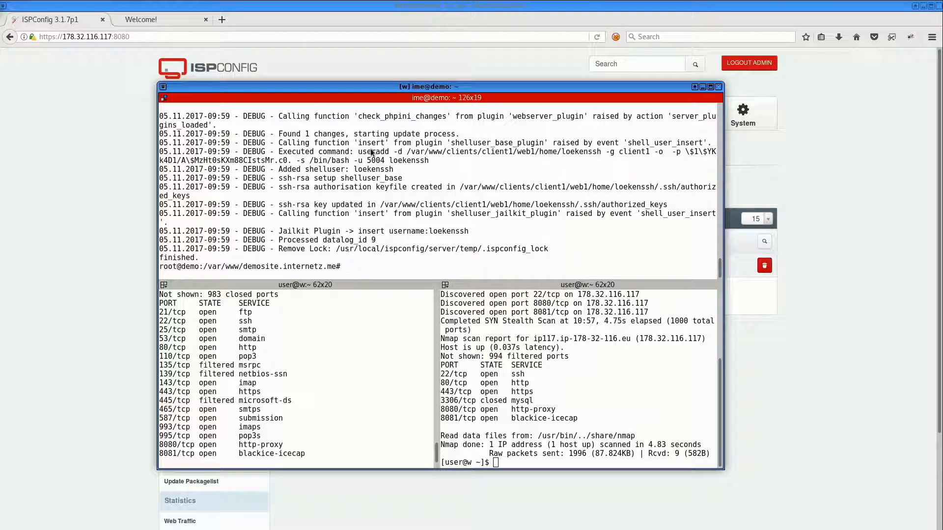
# Split the terminal into a new pane and enter an SSH command for the shell user at demosite.internetz.me
pyautogui.rightClick(372, 152)
pyautogui.click(412, 196)
pyautogui.write('ssh')
pyautogui.middleClick(528, 219)
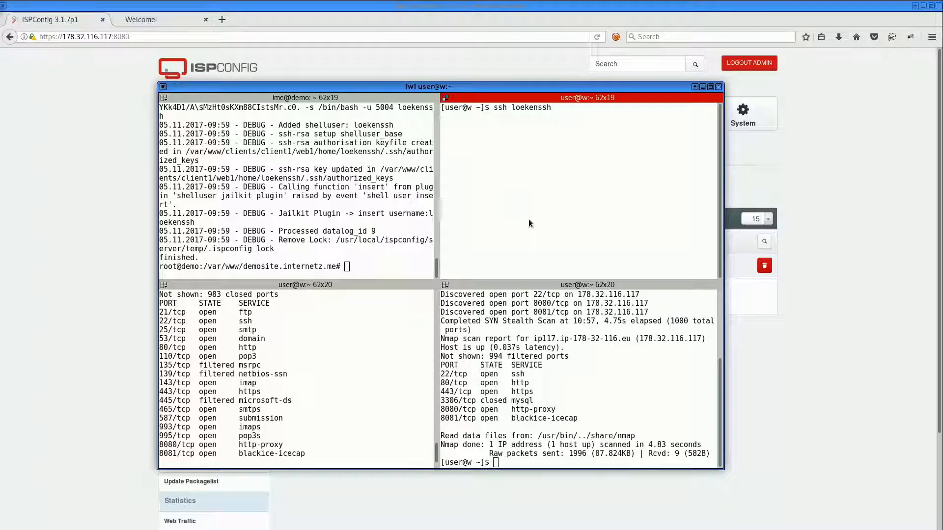
pyautogui.write('@demosite.internetz.me')
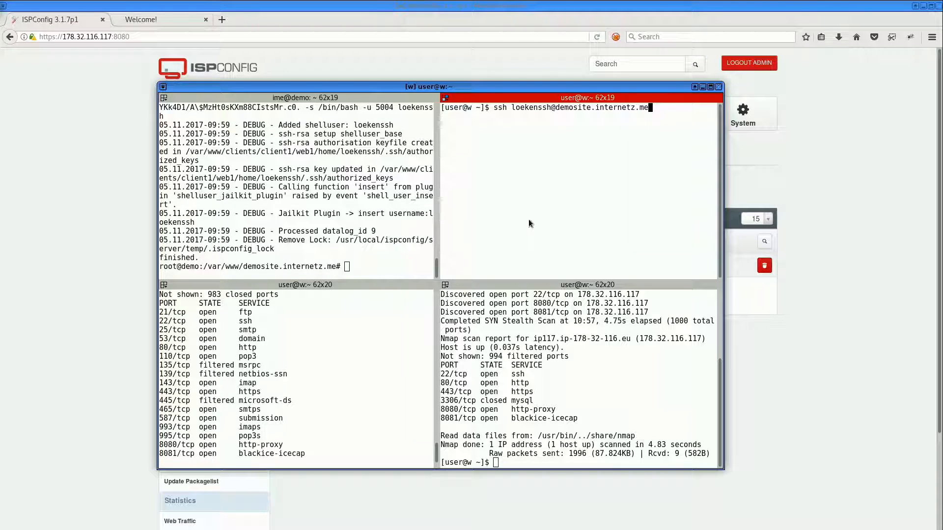
# Run the SSH login, accept the host key with yes, and leave the remote session with exit
pyautogui.press('Return')
pyautogui.write('yes')
pyautogui.press('Return')
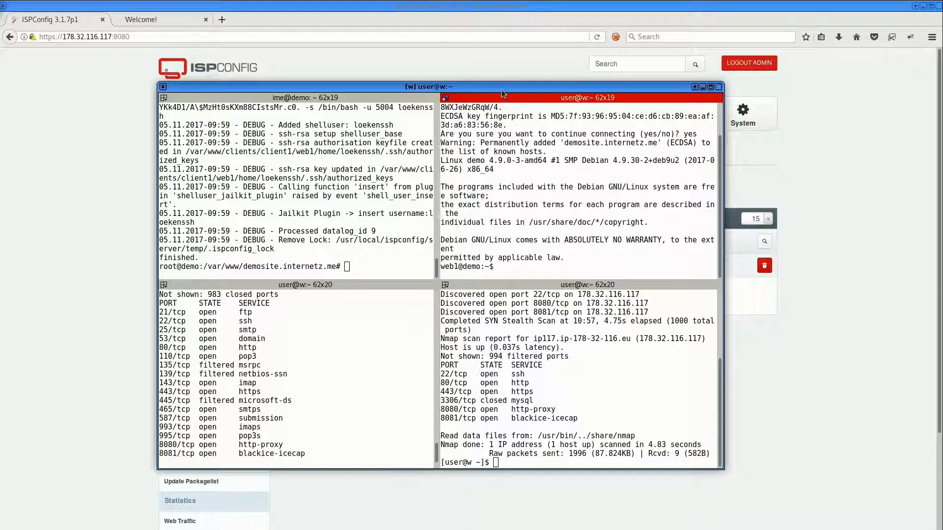
pyautogui.moveTo(502, 89); pyautogui.dragTo(505, 70)
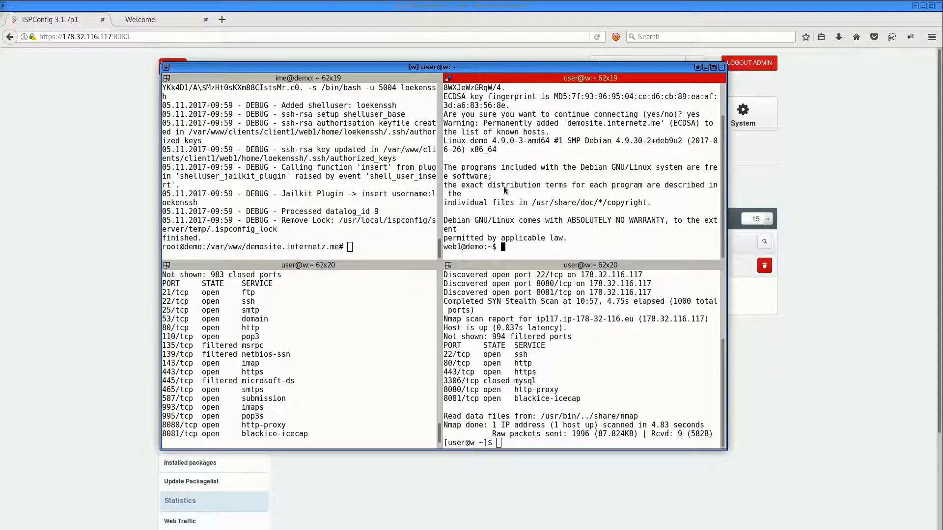
pyautogui.write('exit')
pyautogui.press('Return')
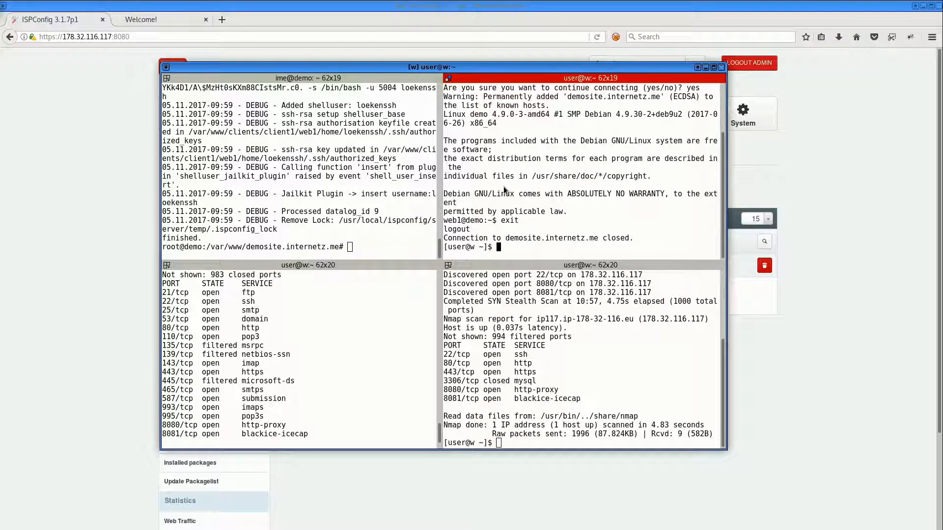
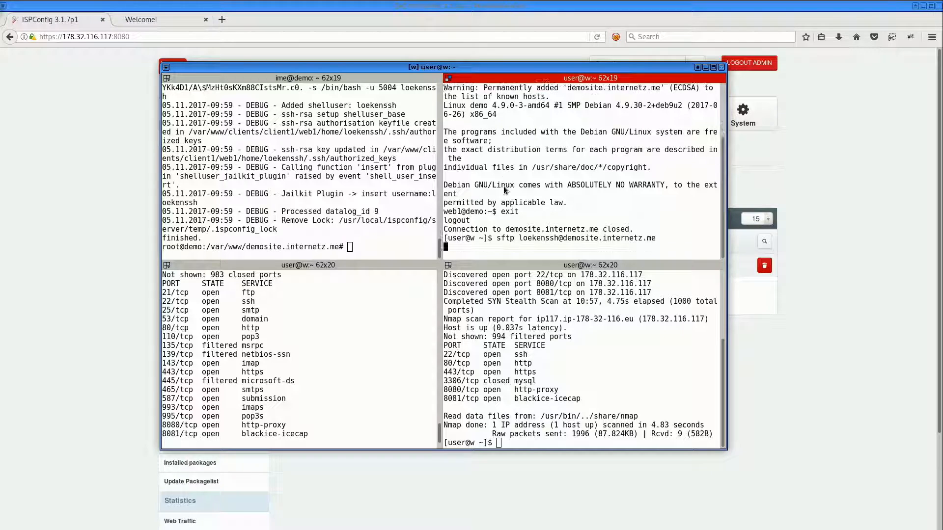
# Open an SFTP connection as the shell user to demosite.internetz.me and list the remote directory with ls
pyautogui.press('Return')
pyautogui.write('ls')
pyautogui.press('Return')
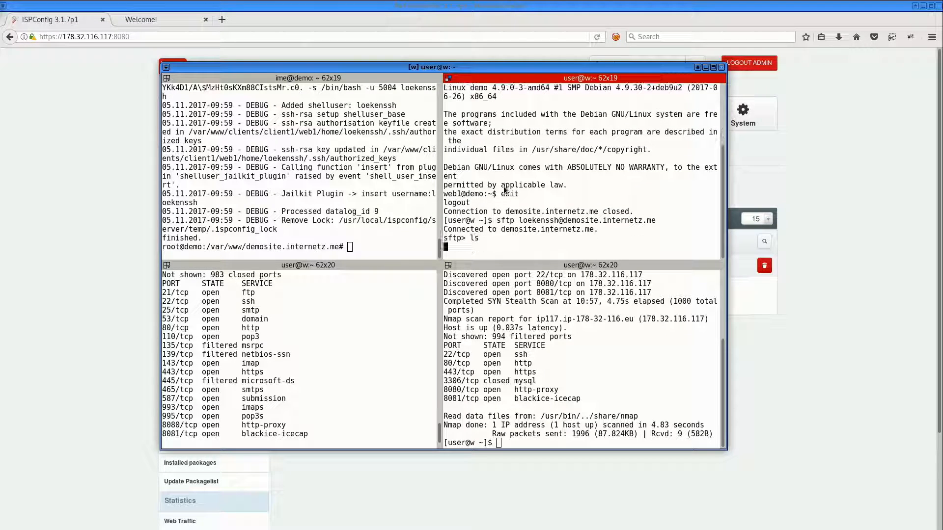
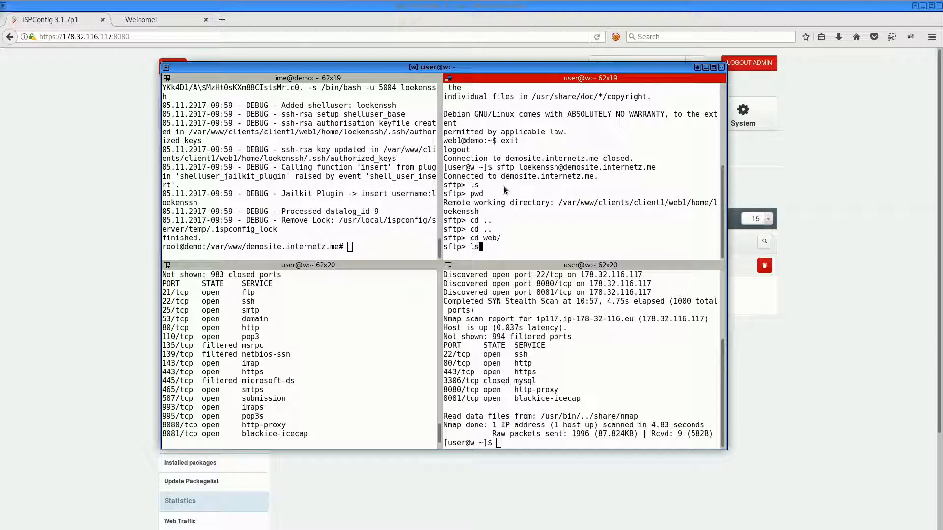
# List the web directory's contents and download index.html from it with the SFTP get command
pyautogui.press('Return')
pyautogui.write('get index.html')
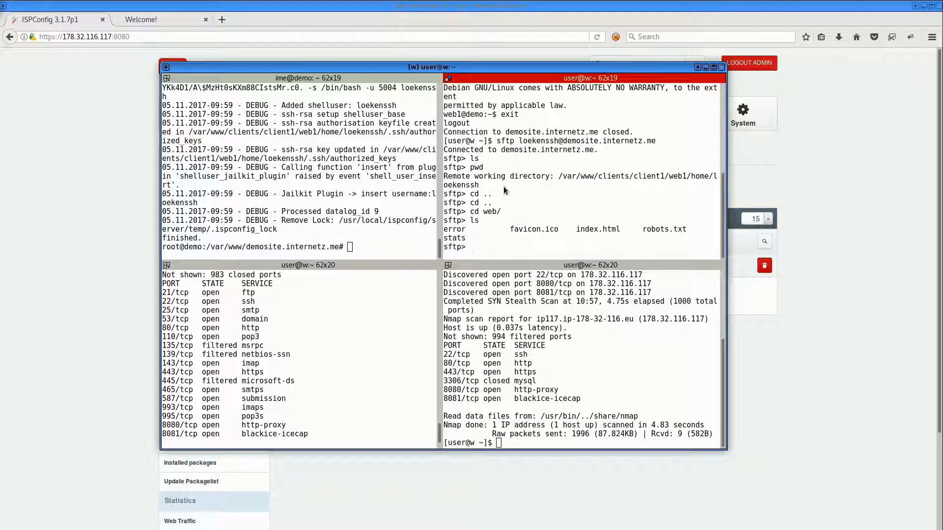
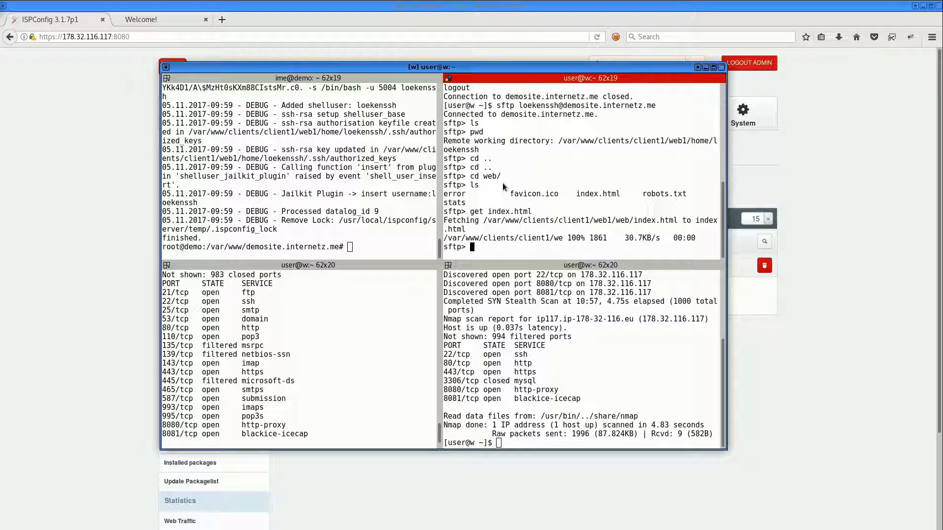
pyautogui.click(117, 128)
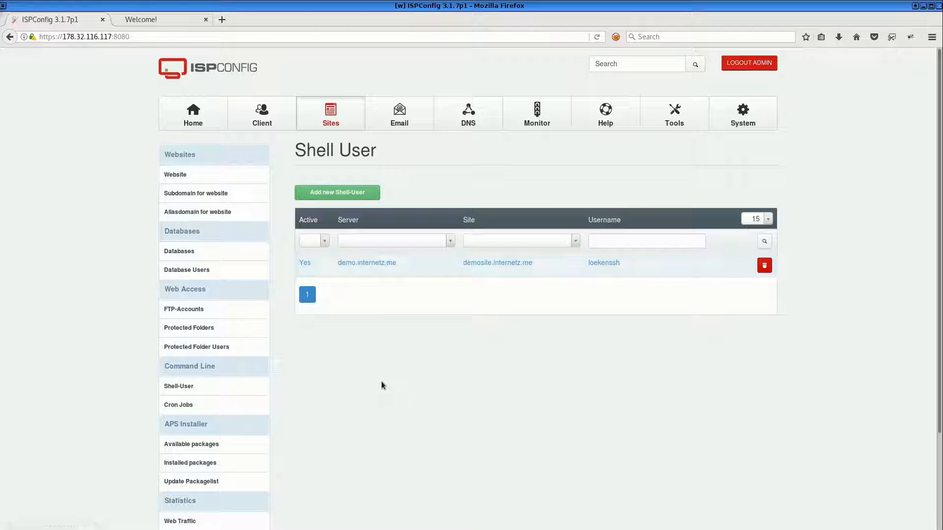
pyautogui.click(180, 252)
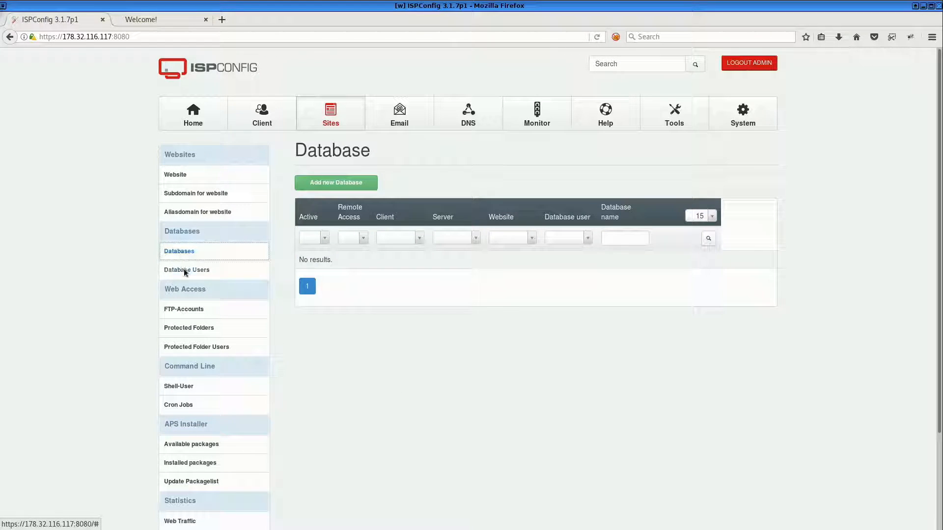
pyautogui.click(343, 183)
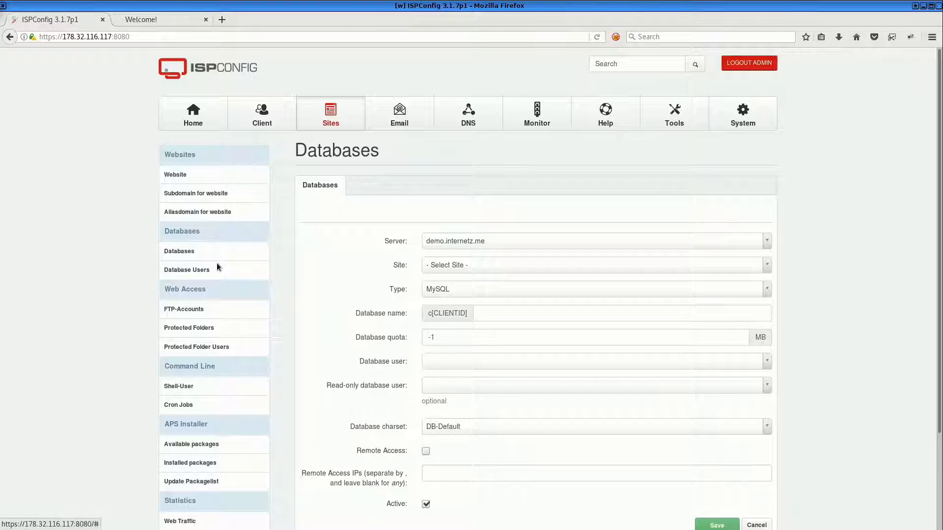
# Start a new database user for the existing client and name it demosite
pyautogui.click(185, 270)
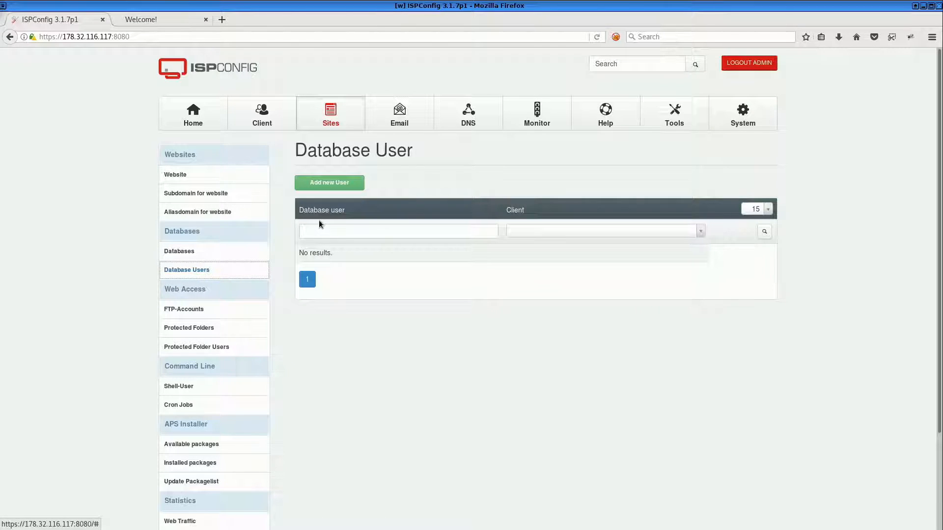
pyautogui.click(334, 182)
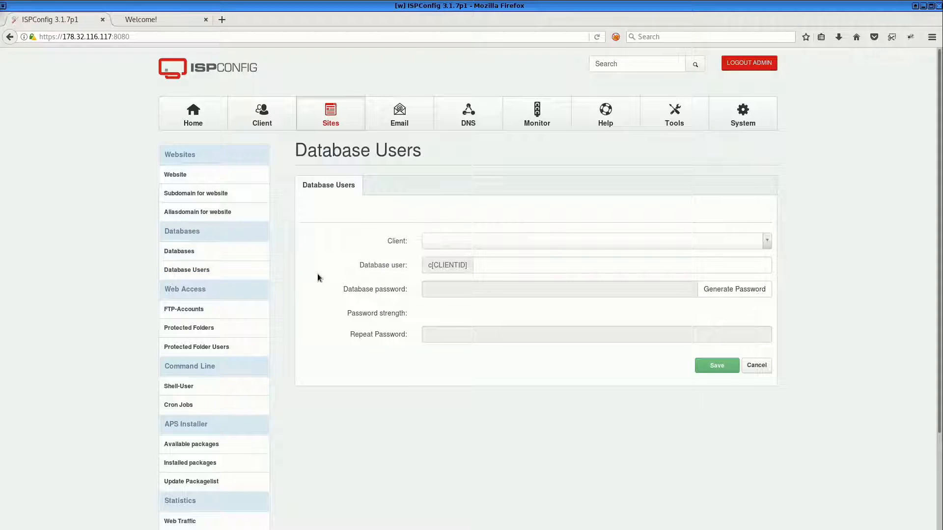
pyautogui.click(461, 245)
pyautogui.click(450, 280)
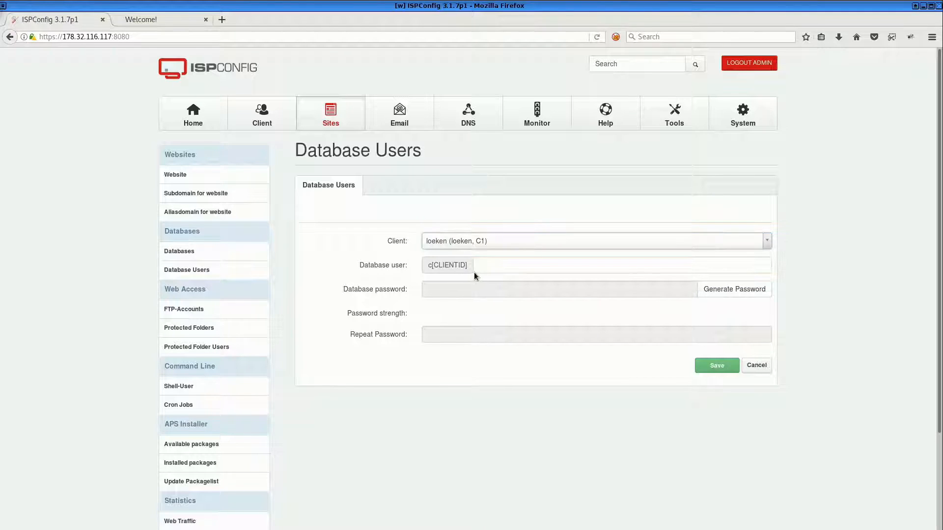
pyautogui.click(511, 265)
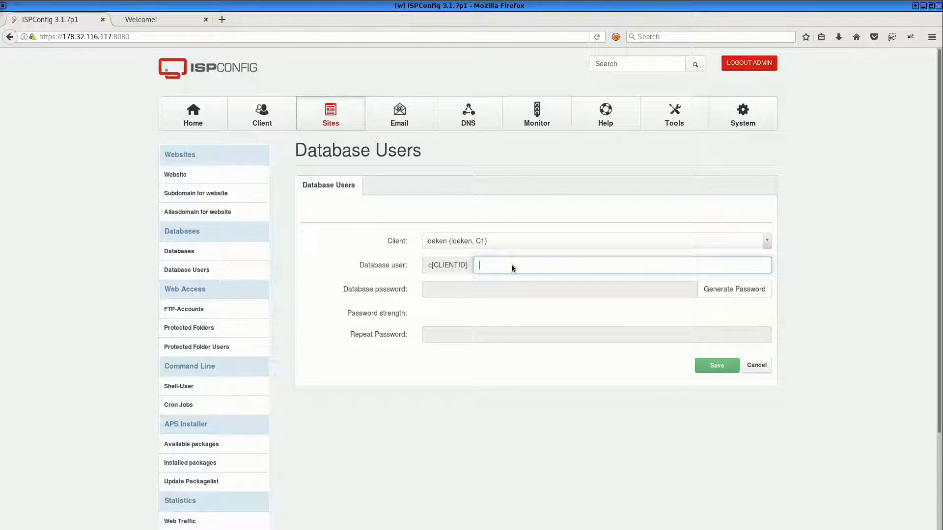
pyautogui.write('db1')
pyautogui.moveTo(512, 264); pyautogui.dragTo(475, 260)
pyautogui.write('demosite')
# Generate a password for the database user and save the user
pyautogui.hotkey('ctrl', 'a')
pyautogui.click(711, 290)
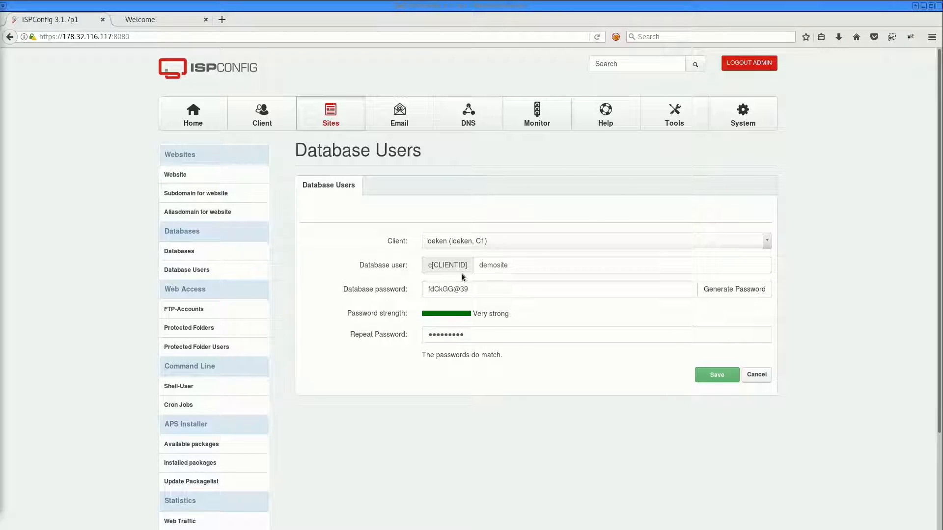
pyautogui.tripleClick(445, 294)
pyautogui.click(701, 372)
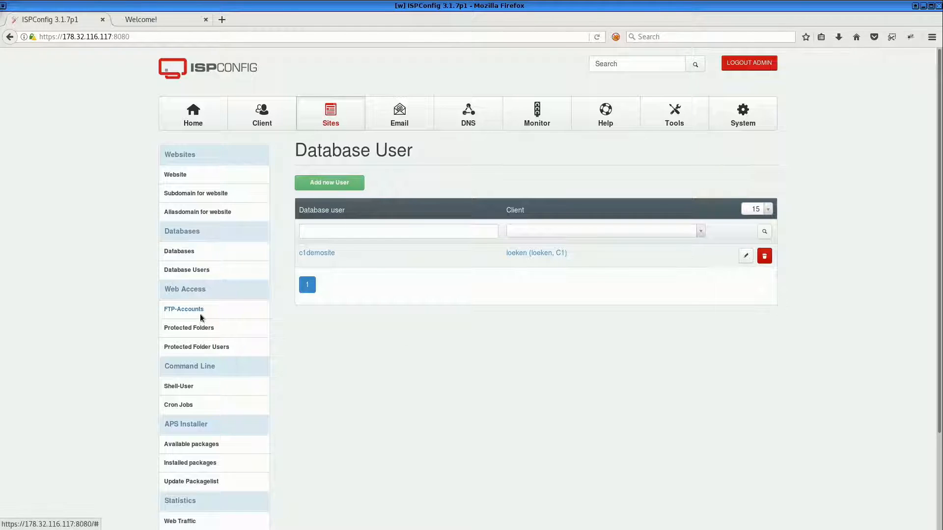
# Add a new database for the site demosite.internetz.me named demosite
pyautogui.click(189, 251)
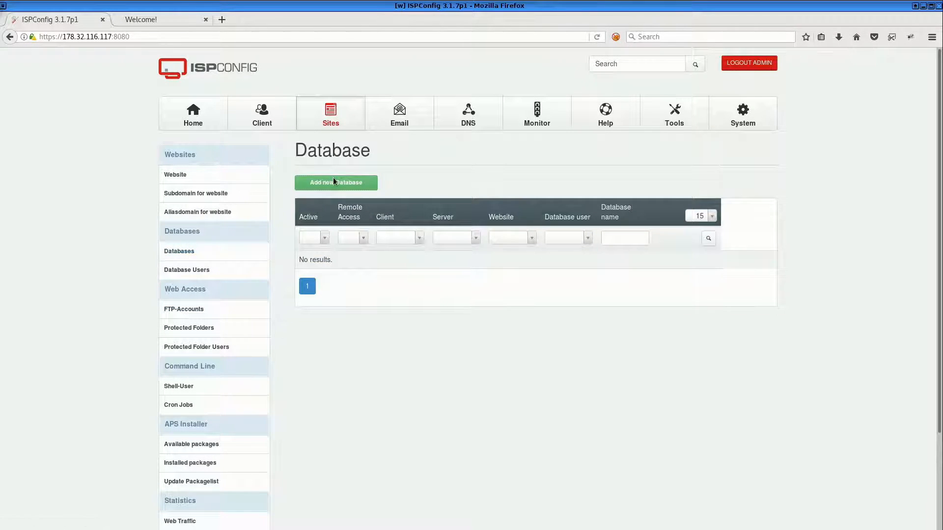
pyautogui.click(333, 180)
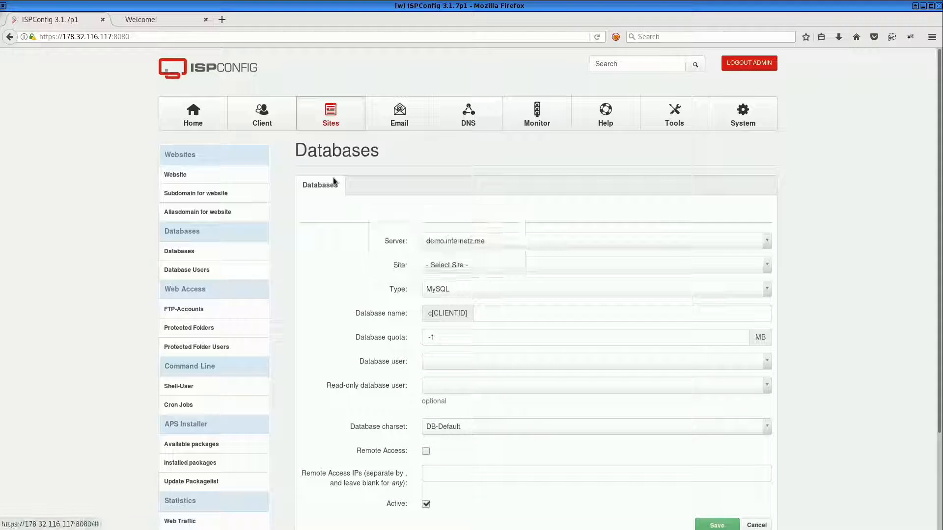
pyautogui.click(445, 266)
pyautogui.click(445, 309)
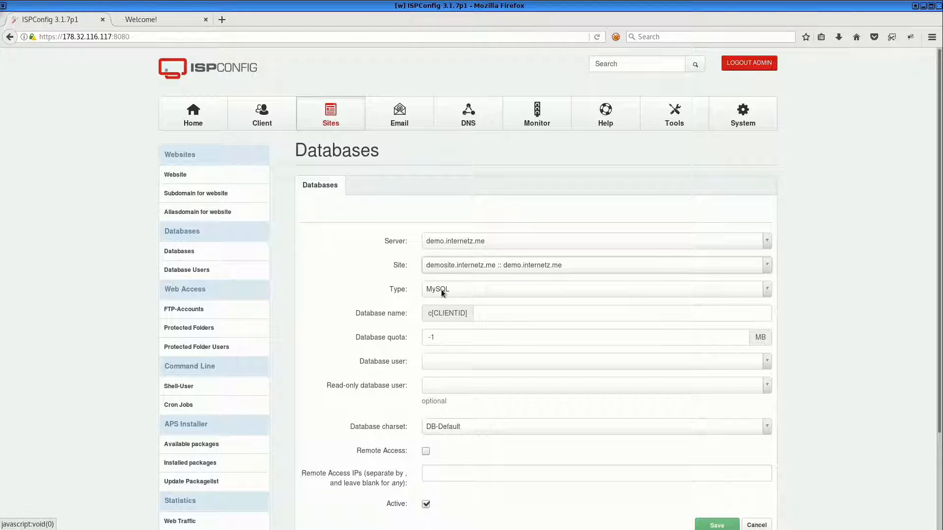
pyautogui.click(485, 315)
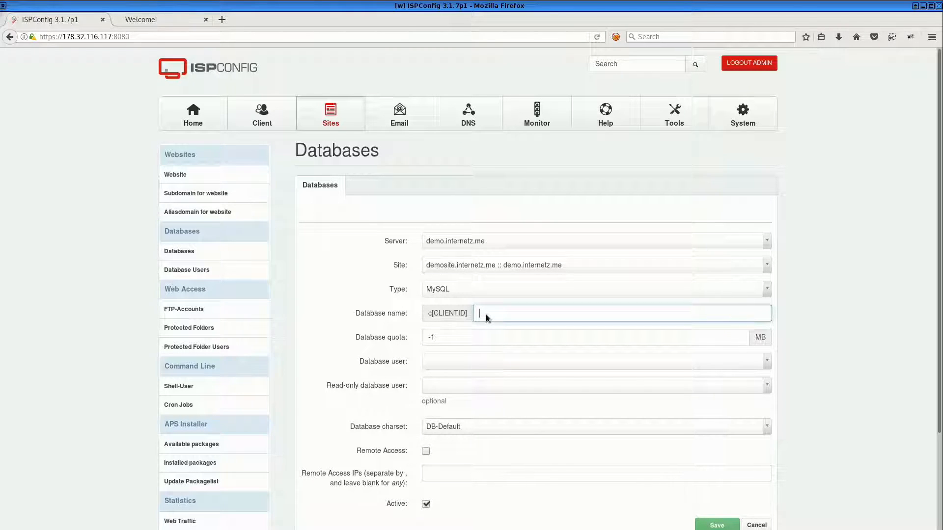
pyautogui.write('demosite')
# Set c1demosite as database and read-only user, charset UTF-8, enable remote access, and save the database
pyautogui.scroll(-2, 456, 337)
pyautogui.click(432, 304)
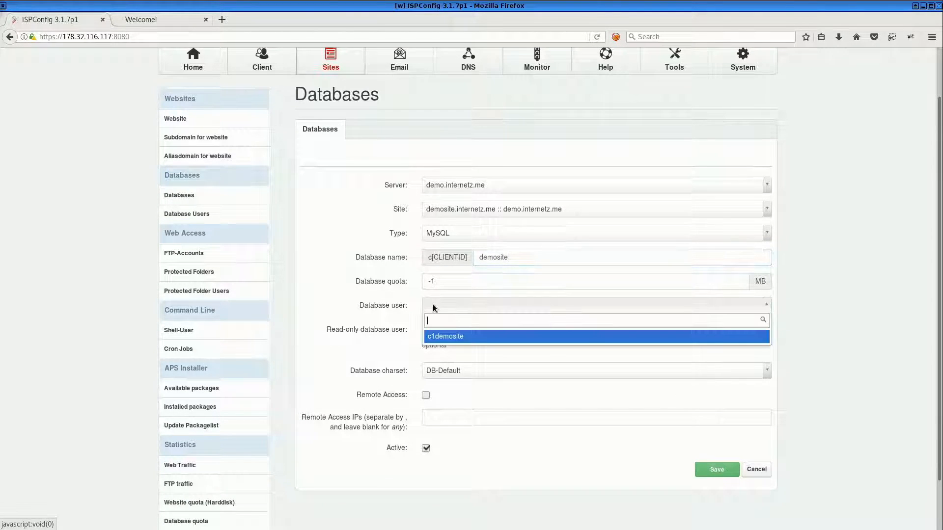
pyautogui.click(447, 338)
pyautogui.click(439, 329)
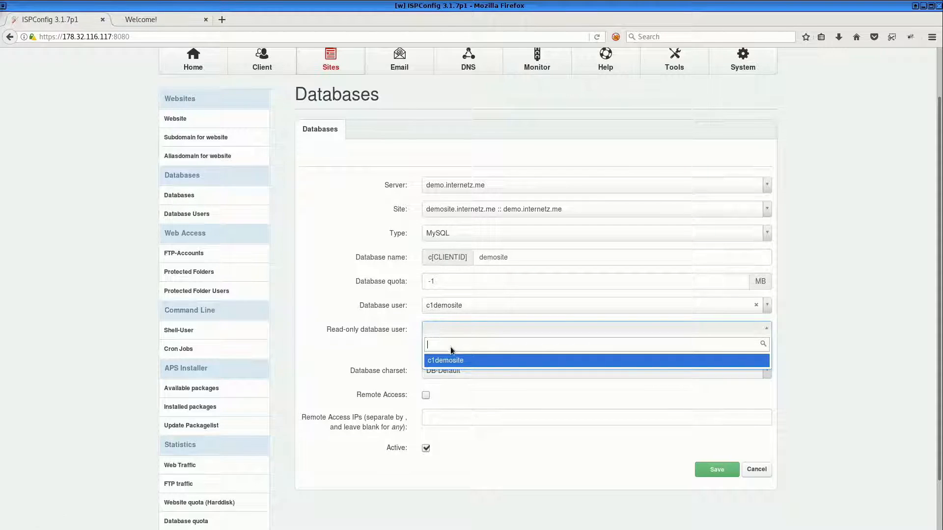
pyautogui.click(455, 362)
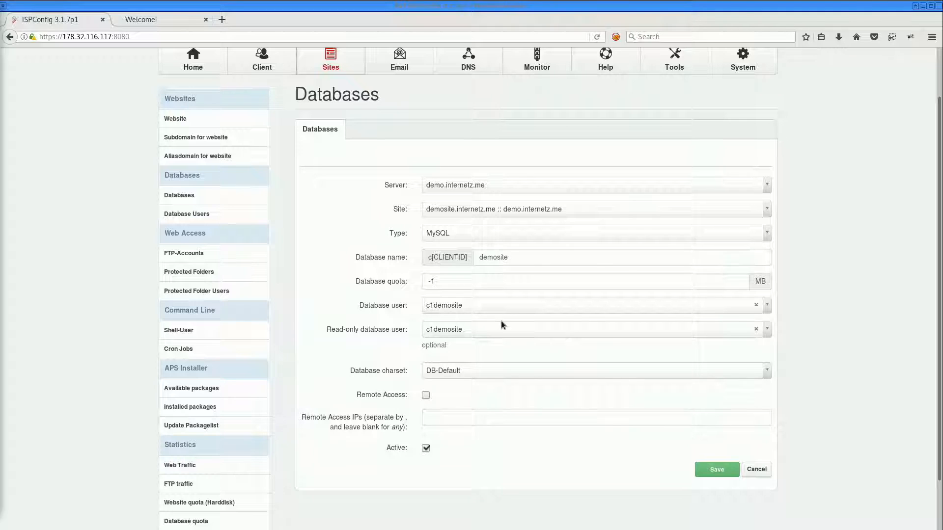
pyautogui.click(463, 369)
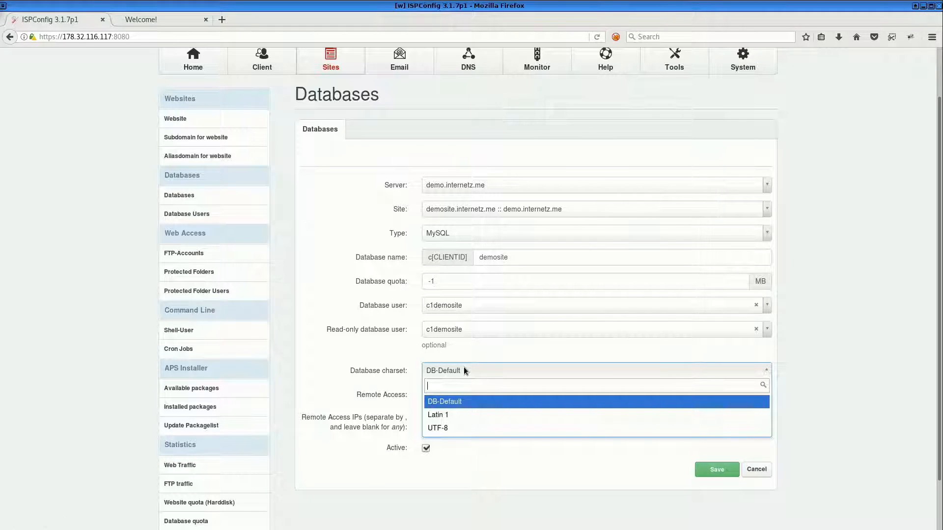
pyautogui.click(439, 429)
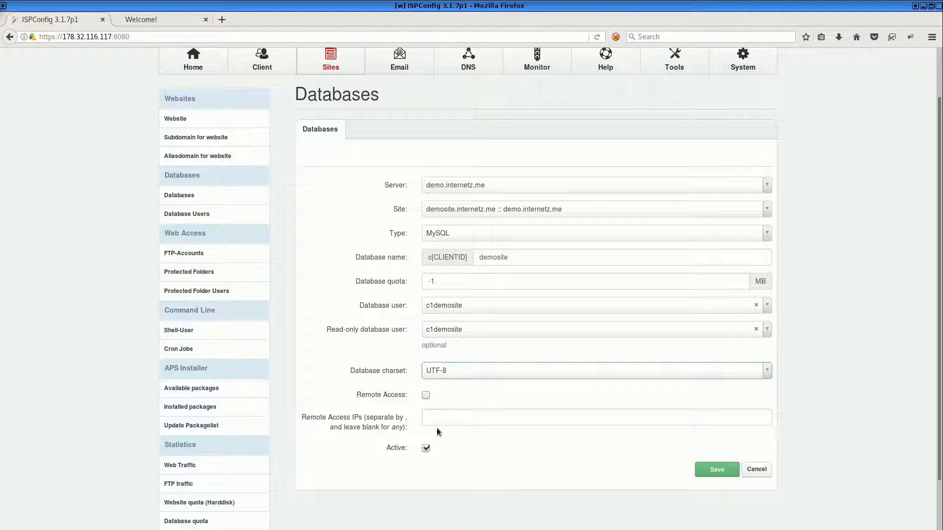
pyautogui.click(426, 398)
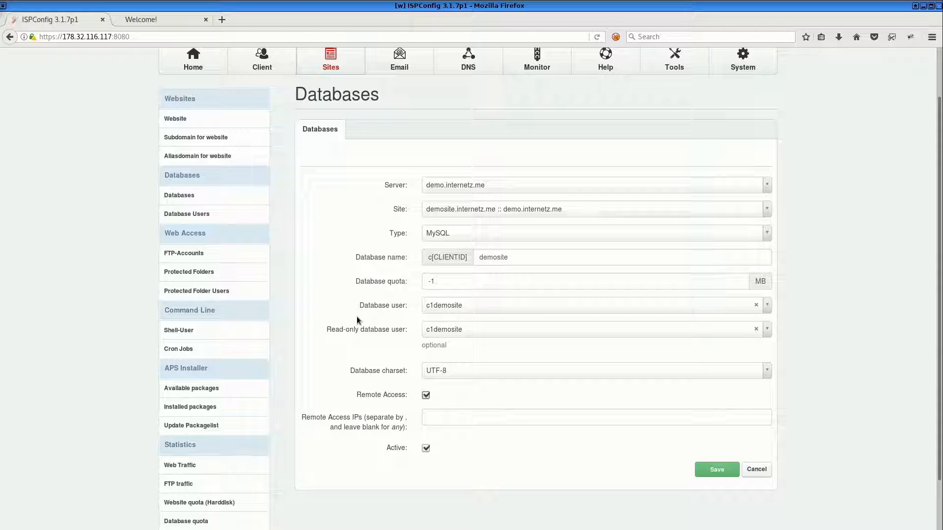
pyautogui.click(716, 471)
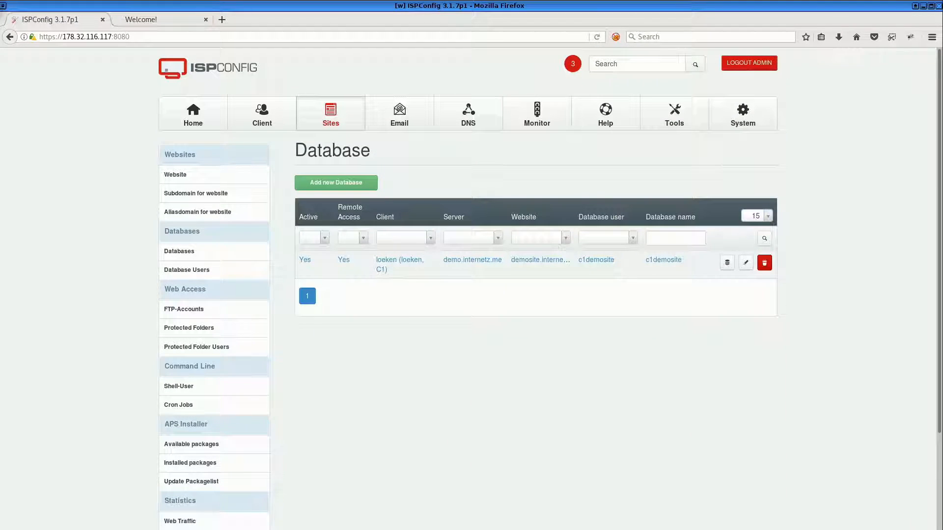
# Rerun the ISPConfig server script in the root terminal pane to apply the pending changes
pyautogui.hotkey('alt', 'Tab')
pyautogui.click(372, 173)
pyautogui.press('Up')
pyautogui.press('Return')
pyautogui.press('Return')
pyautogui.press('Return')
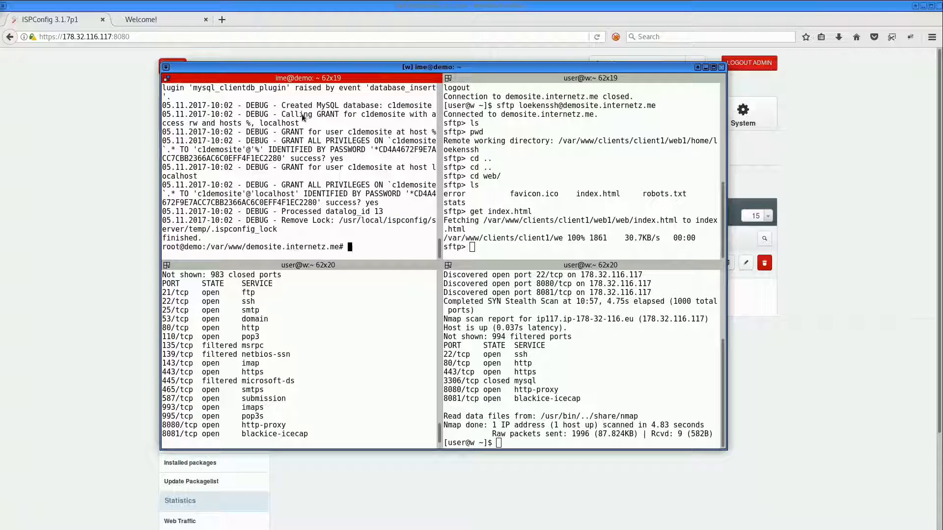
# Enlarge the root terminal pane and review the database creation and GRANT entries in the server log
pyautogui.rightClick(540, 157)
pyautogui.click(566, 235)
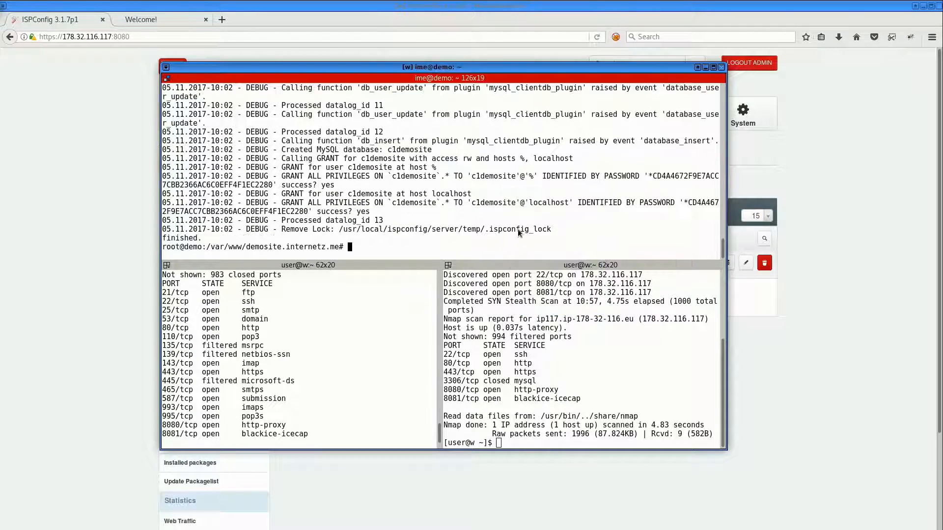
pyautogui.scroll(3, 595, 234)
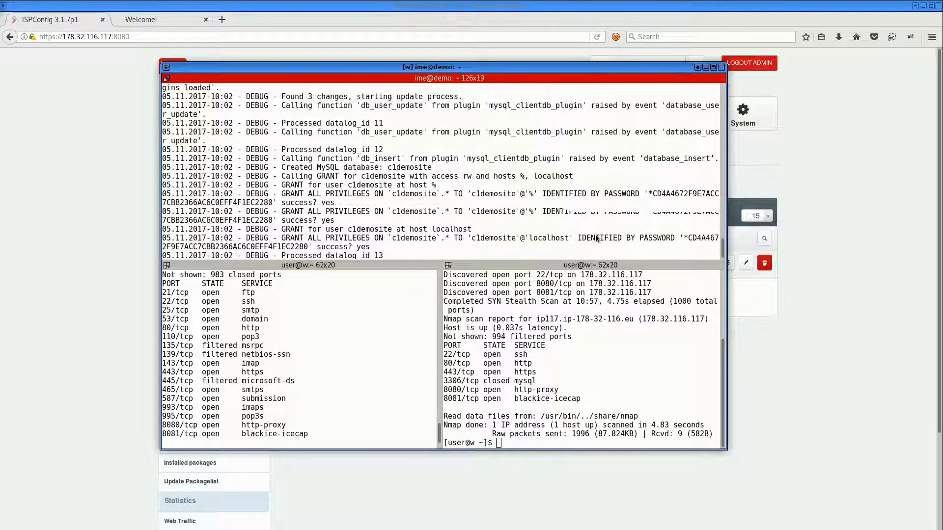
pyautogui.moveTo(471, 183); pyautogui.dragTo(557, 203)
pyautogui.scroll(-1, 558, 206)
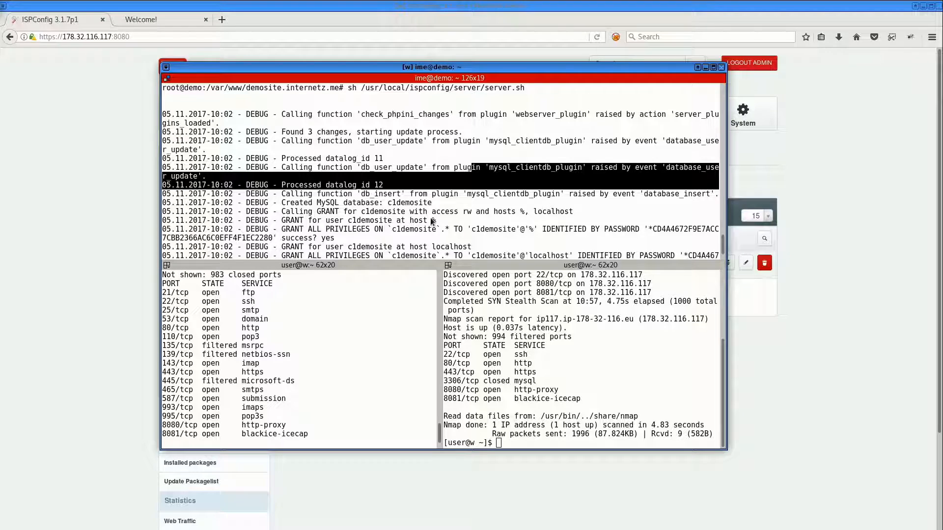
pyautogui.moveTo(389, 230); pyautogui.dragTo(716, 240)
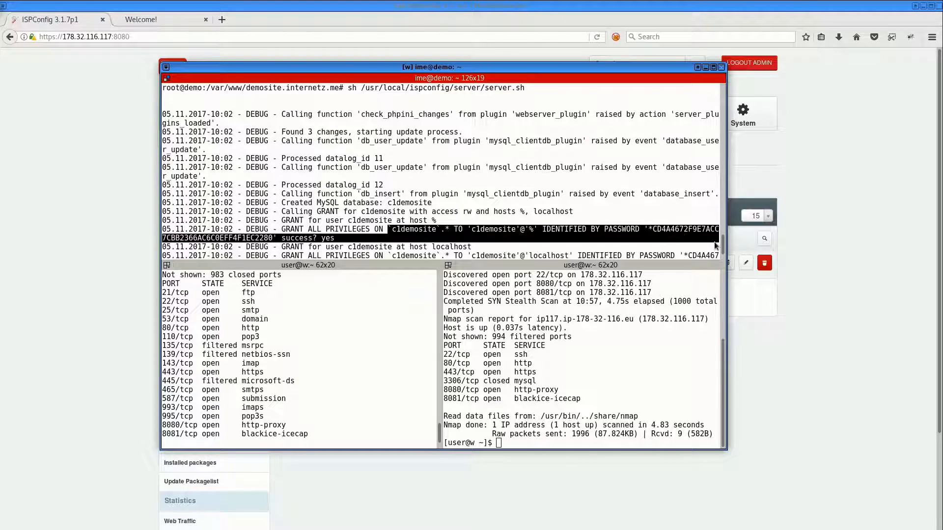
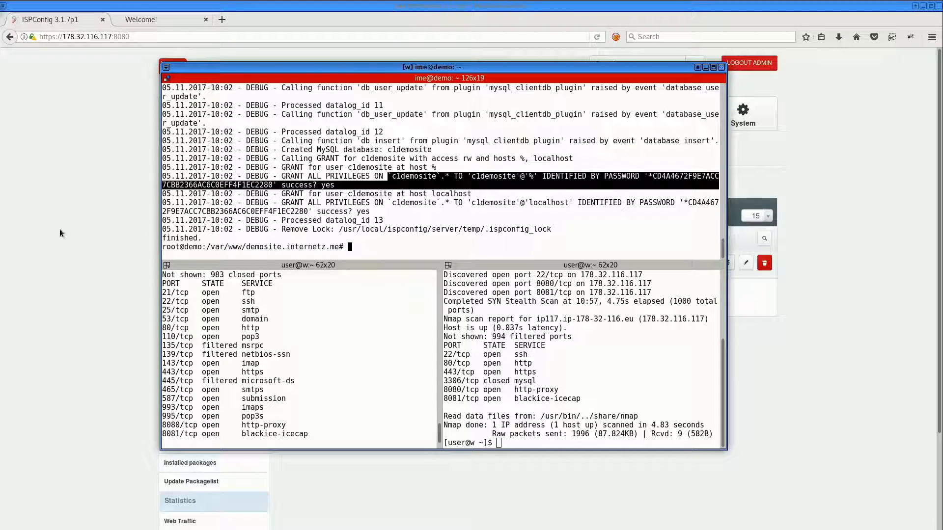
# Set the demosite.internetz.me website's backups to a daily interval with 3 backup copies and save the website
pyautogui.click(34, 228)
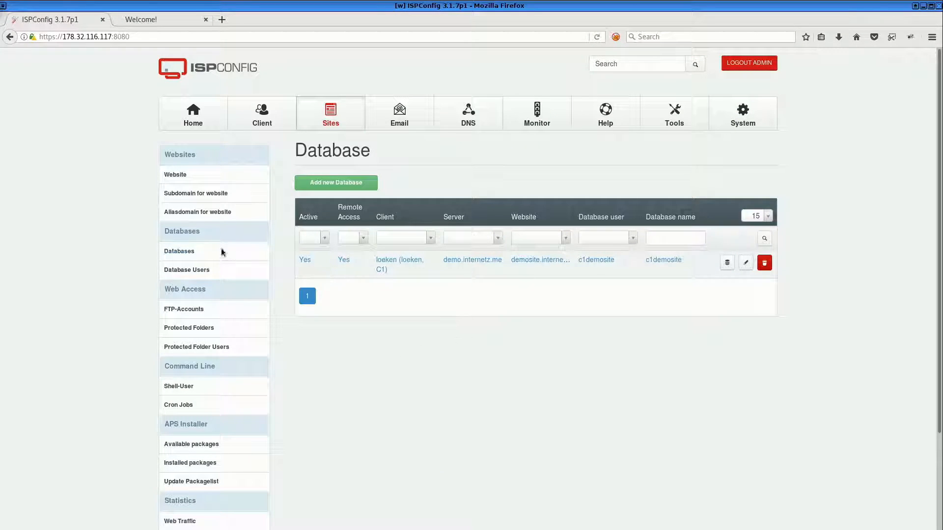
pyautogui.click(179, 174)
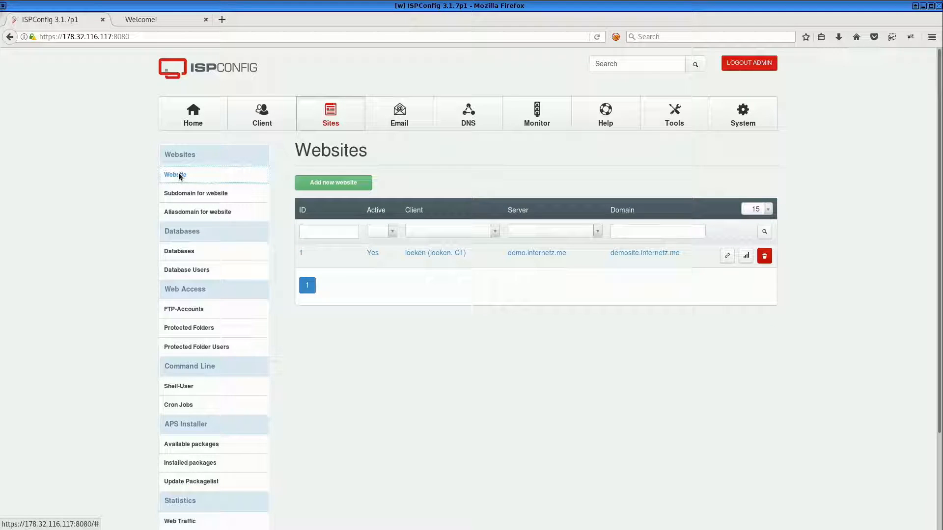
pyautogui.click(451, 253)
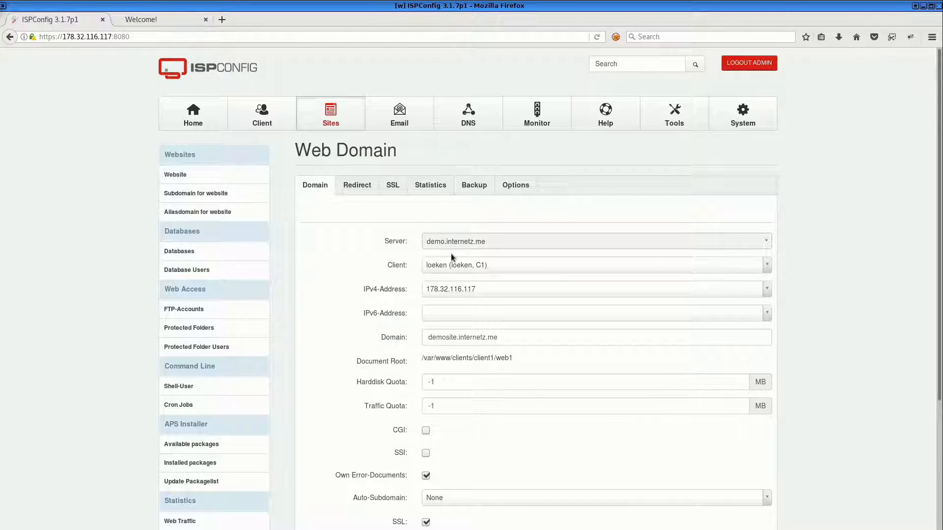
pyautogui.scroll(-3, 451, 253)
pyautogui.scroll(5, 451, 254)
pyautogui.click(468, 188)
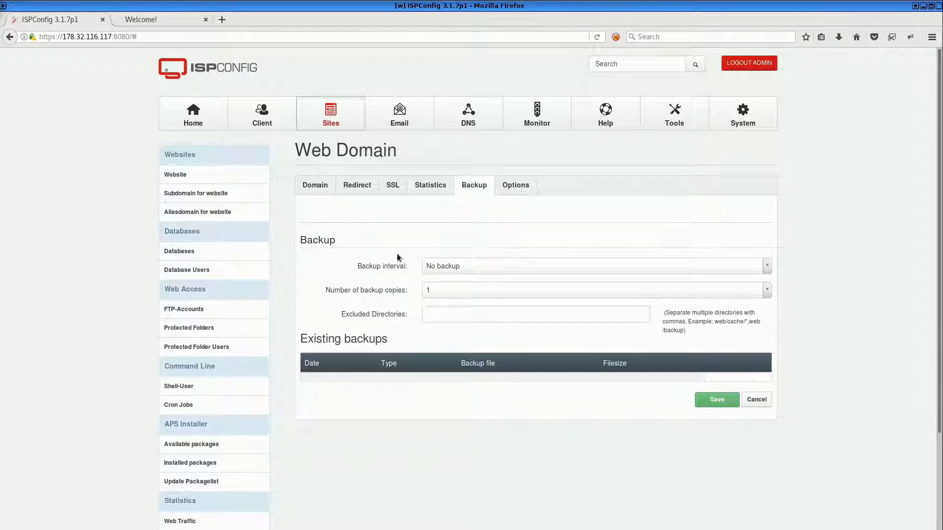
pyautogui.click(315, 190)
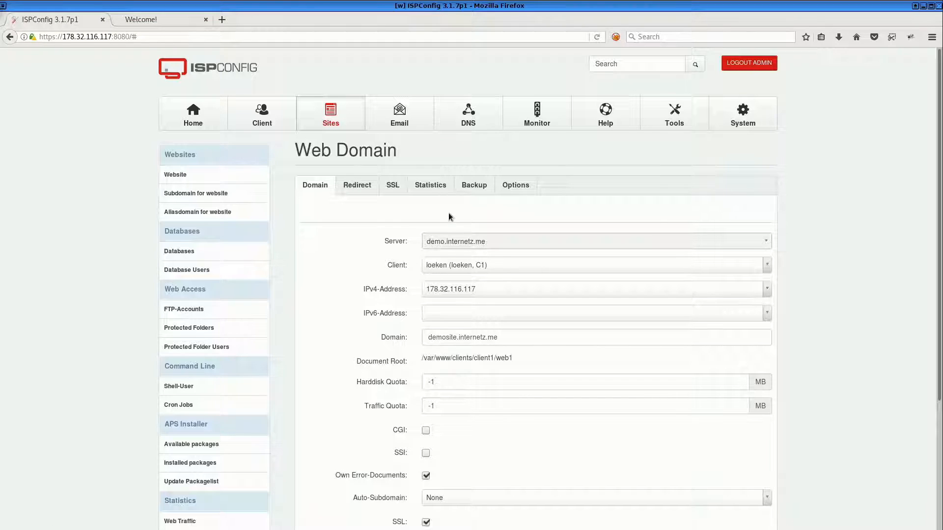
pyautogui.click(469, 185)
pyautogui.click(454, 261)
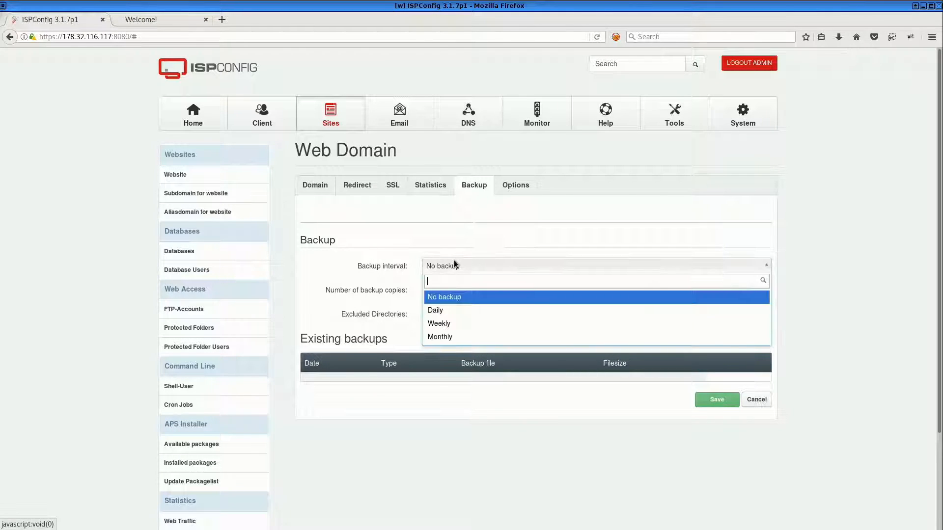
pyautogui.click(445, 310)
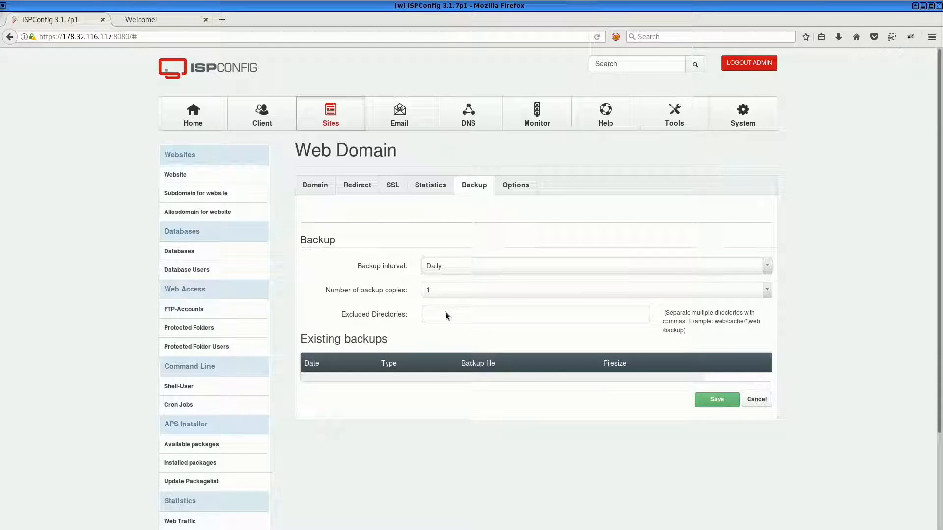
pyautogui.click(443, 289)
pyautogui.click(455, 346)
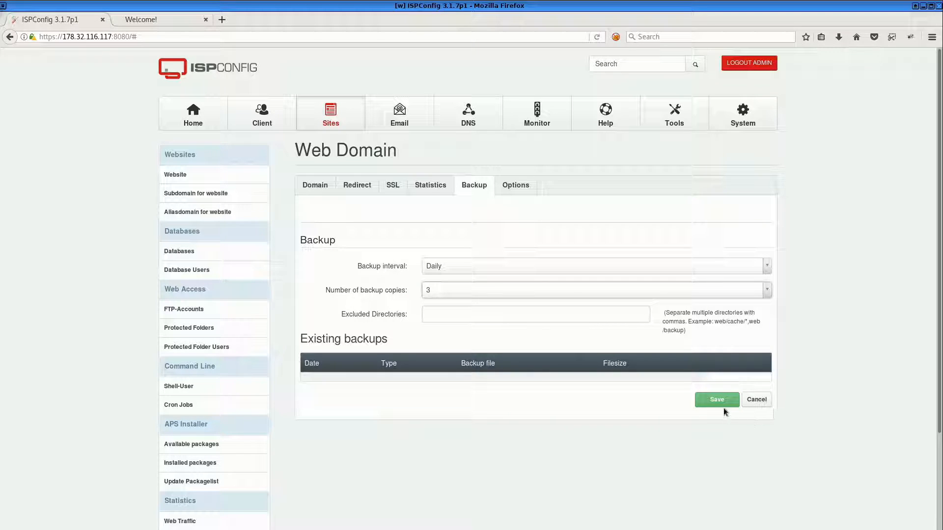
pyautogui.click(710, 402)
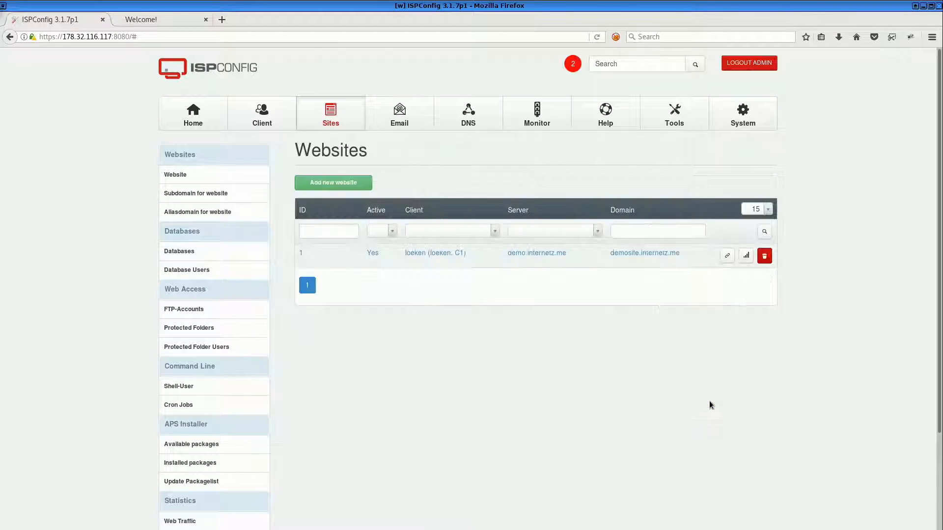
# Open the c1demosite database record to review which site it belongs to
pyautogui.click(191, 251)
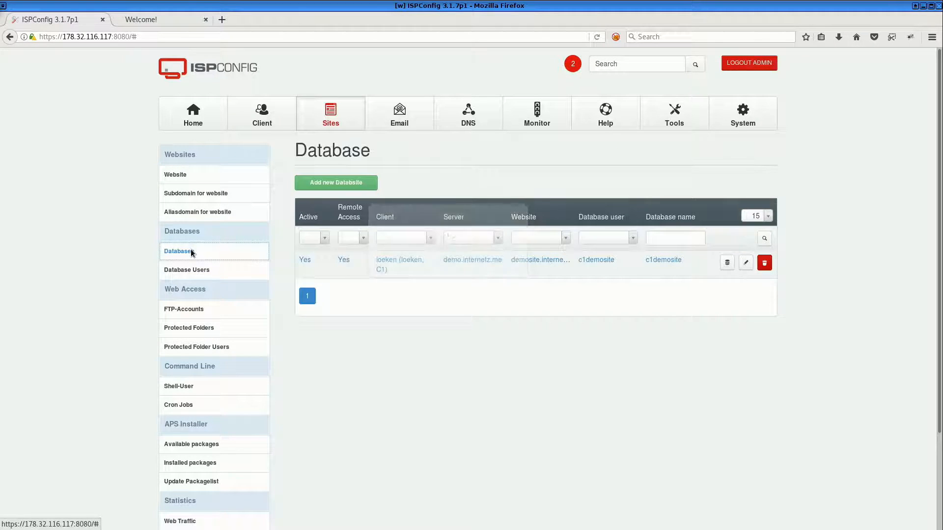
pyautogui.click(396, 261)
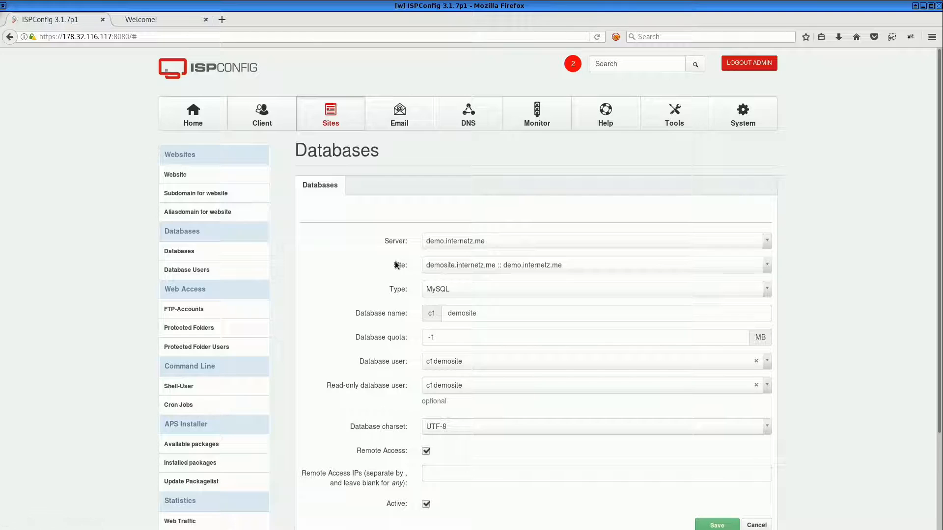
pyautogui.moveTo(391, 262); pyautogui.dragTo(405, 269)
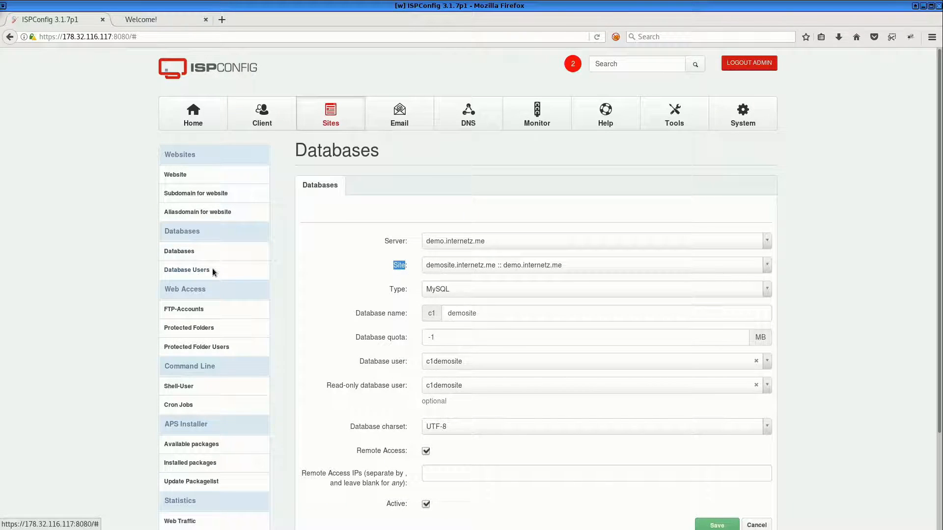
# Reopen the demosite.internetz.me website's backup settings to check them, and switch back to the terminal window
pyautogui.click(172, 175)
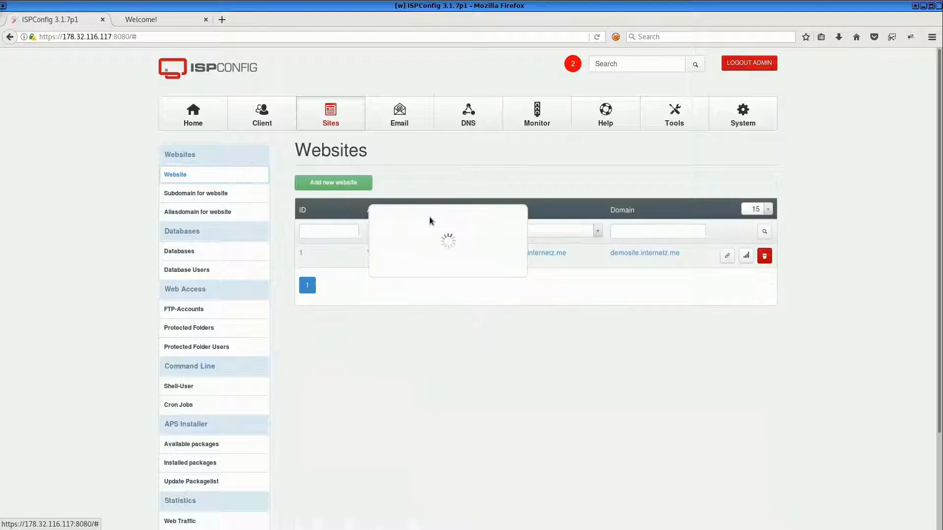
pyautogui.click(518, 254)
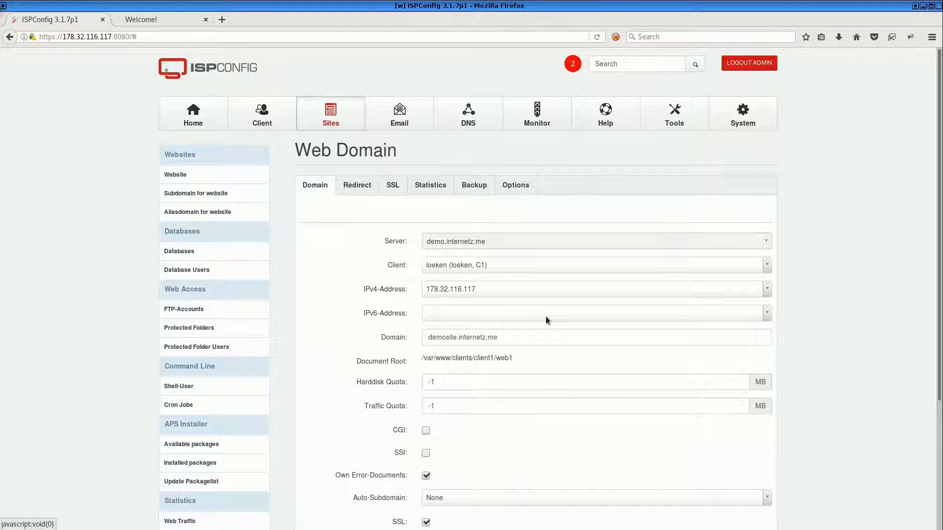
pyautogui.click(474, 188)
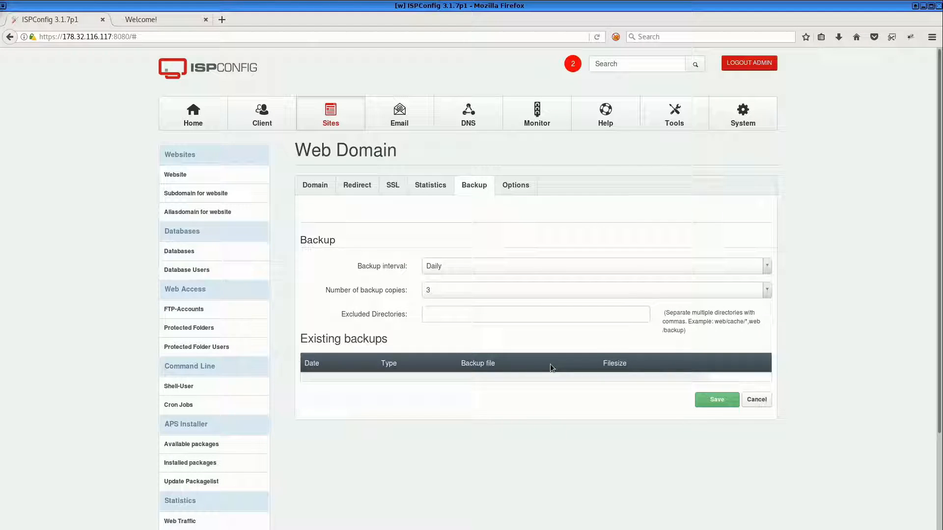
pyautogui.hotkey('alt', 'Tab')
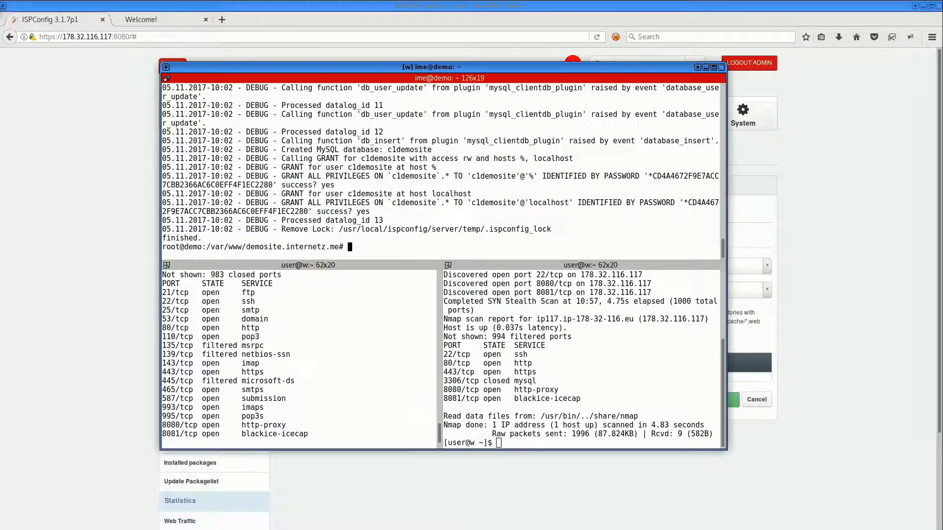
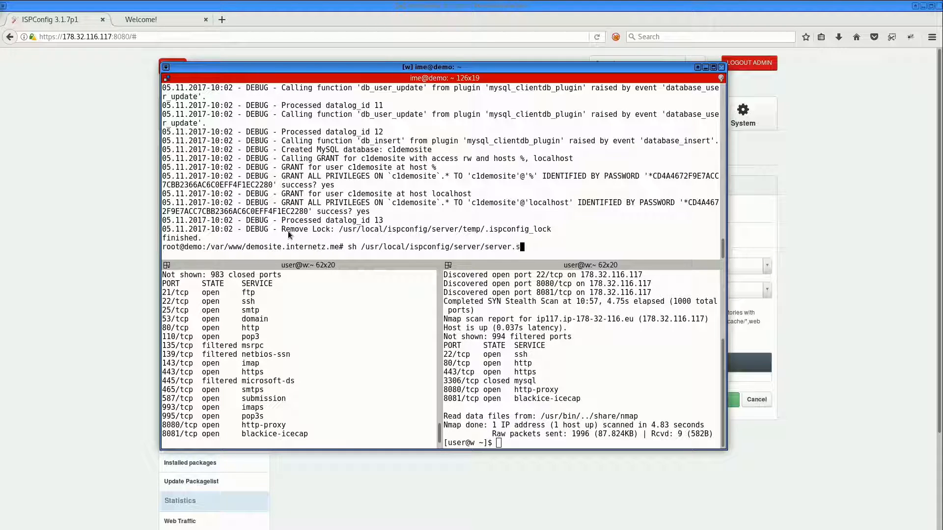
# Run the ISPConfig server script in the terminal to apply pending changes, and return to the browser
pyautogui.press('Return')
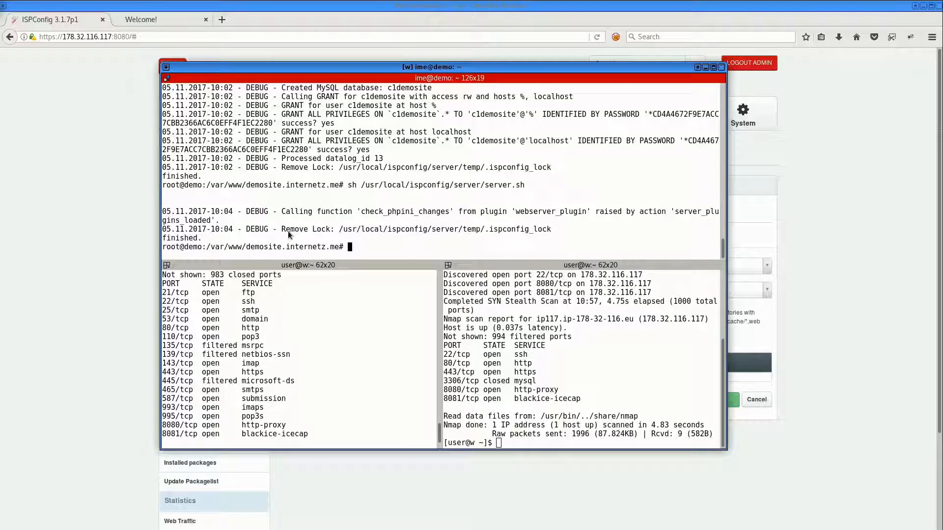
pyautogui.click(48, 256)
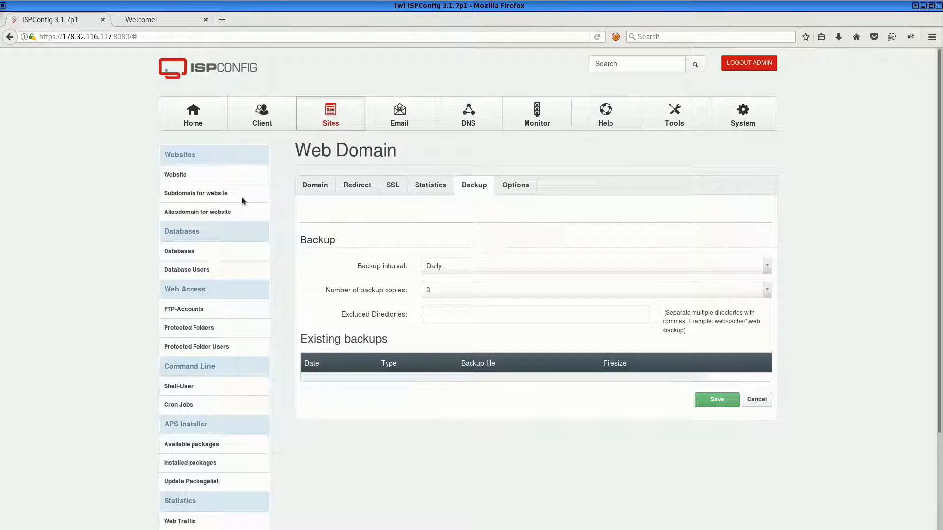
# Open the FTP accounts list in the Sites section
pyautogui.click(275, 125)
pyautogui.click(327, 111)
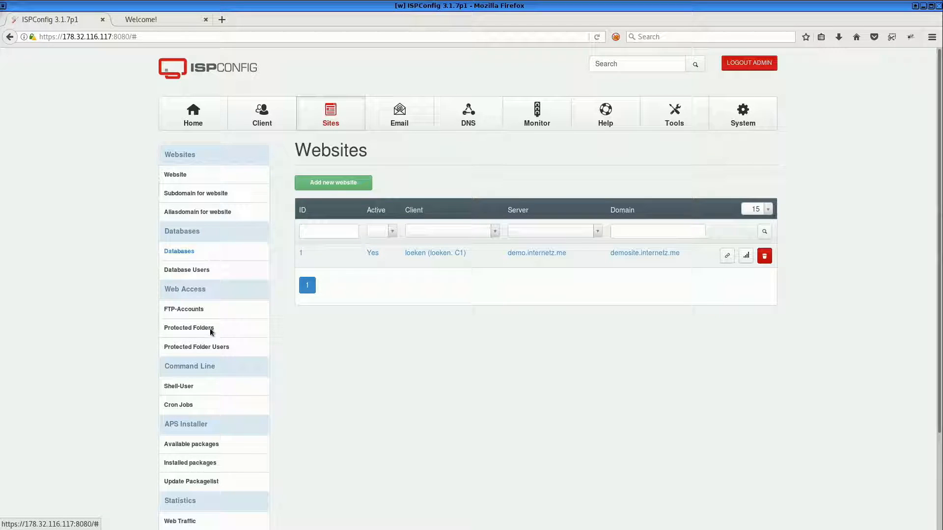
pyautogui.scroll(-3, 200, 386)
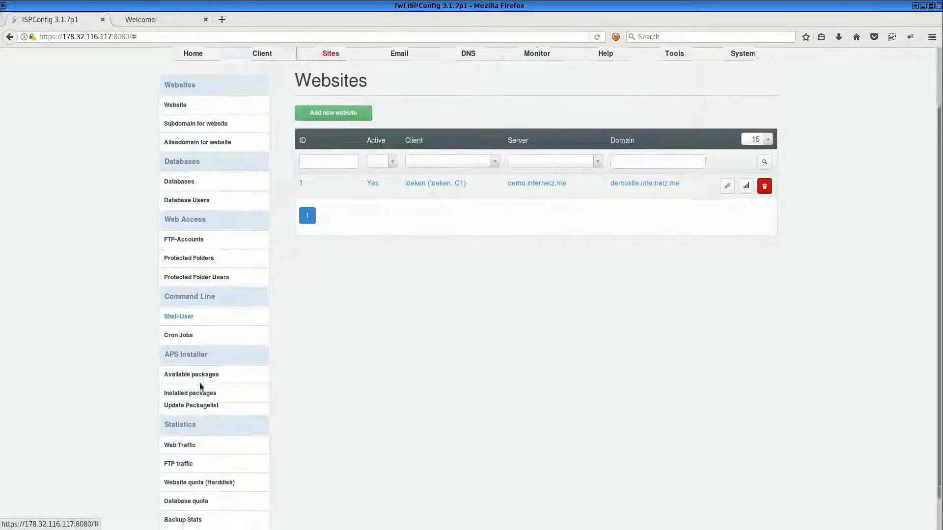
pyautogui.scroll(2, 198, 388)
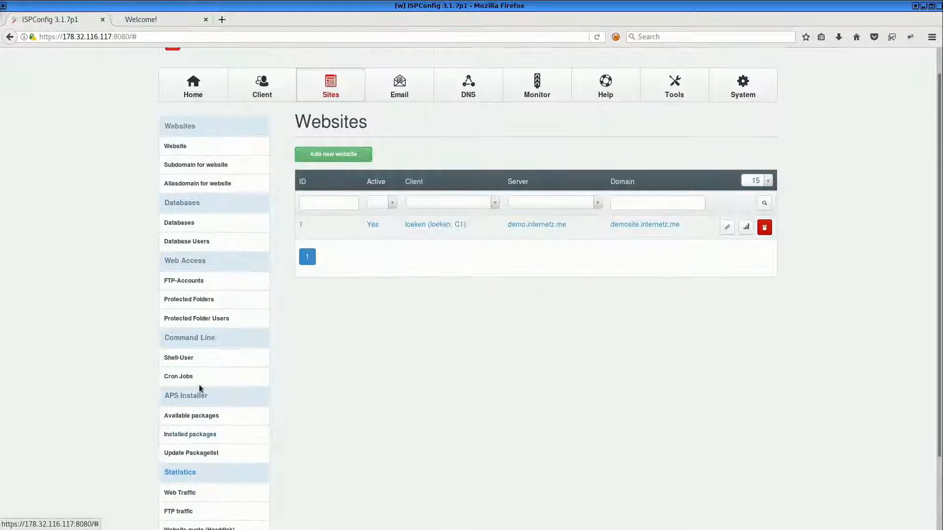
pyautogui.click(198, 278)
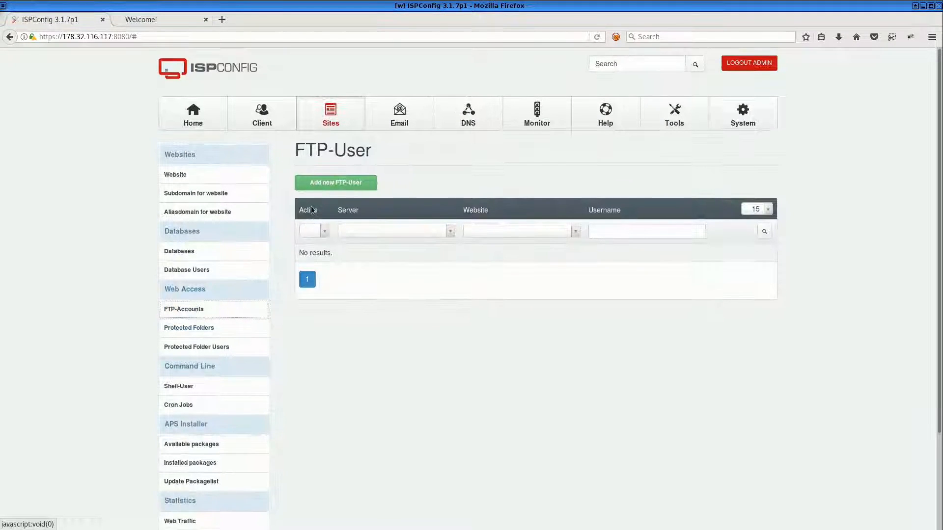
pyautogui.click(323, 183)
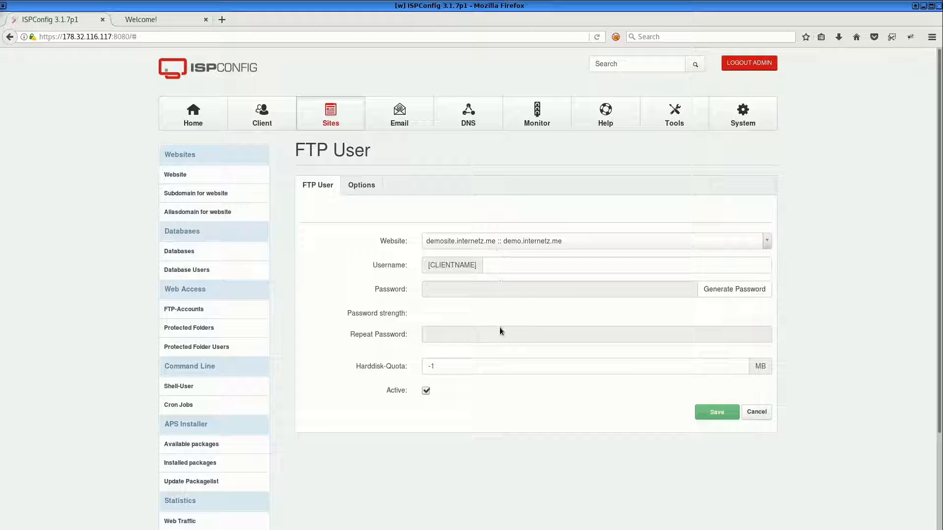
pyautogui.click(513, 267)
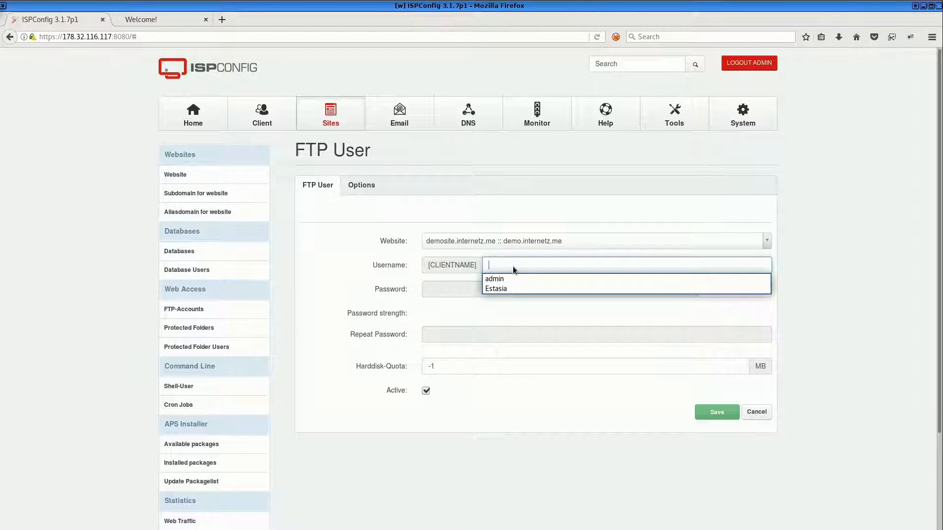
pyautogui.click(468, 292)
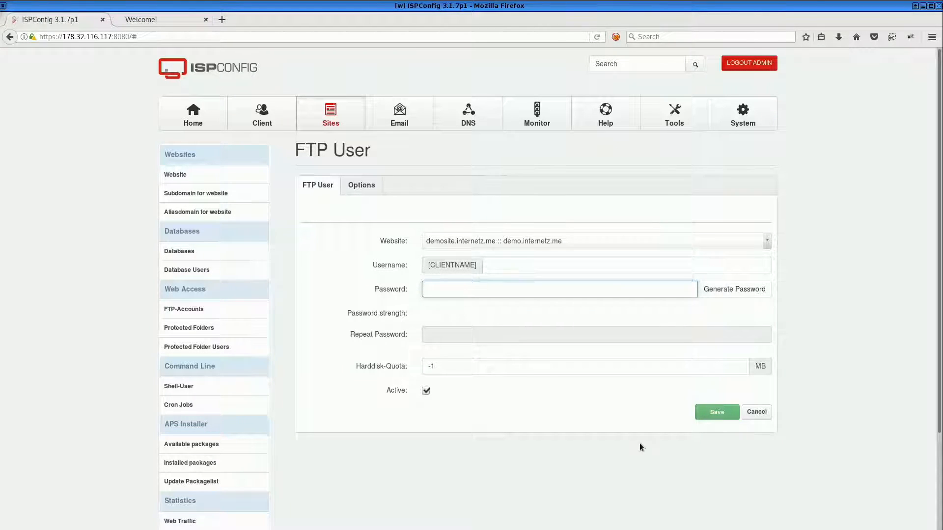
pyautogui.click(208, 176)
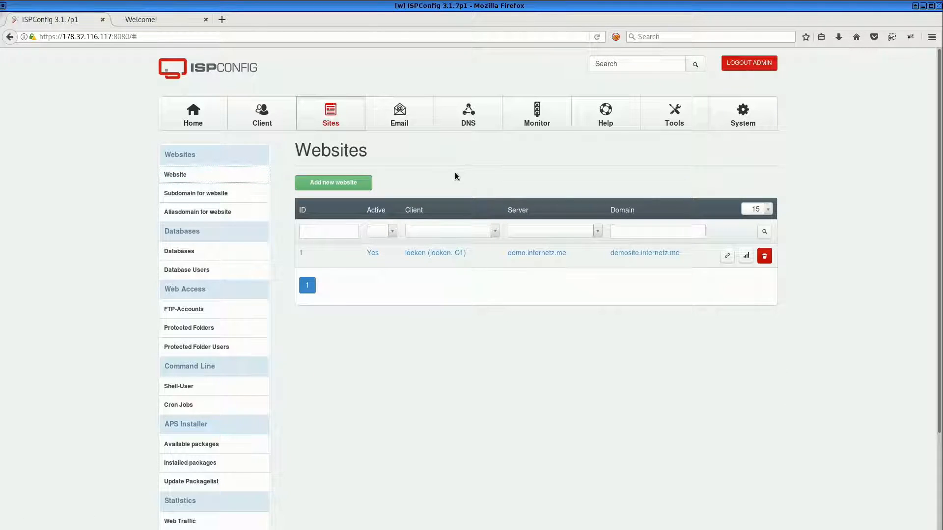